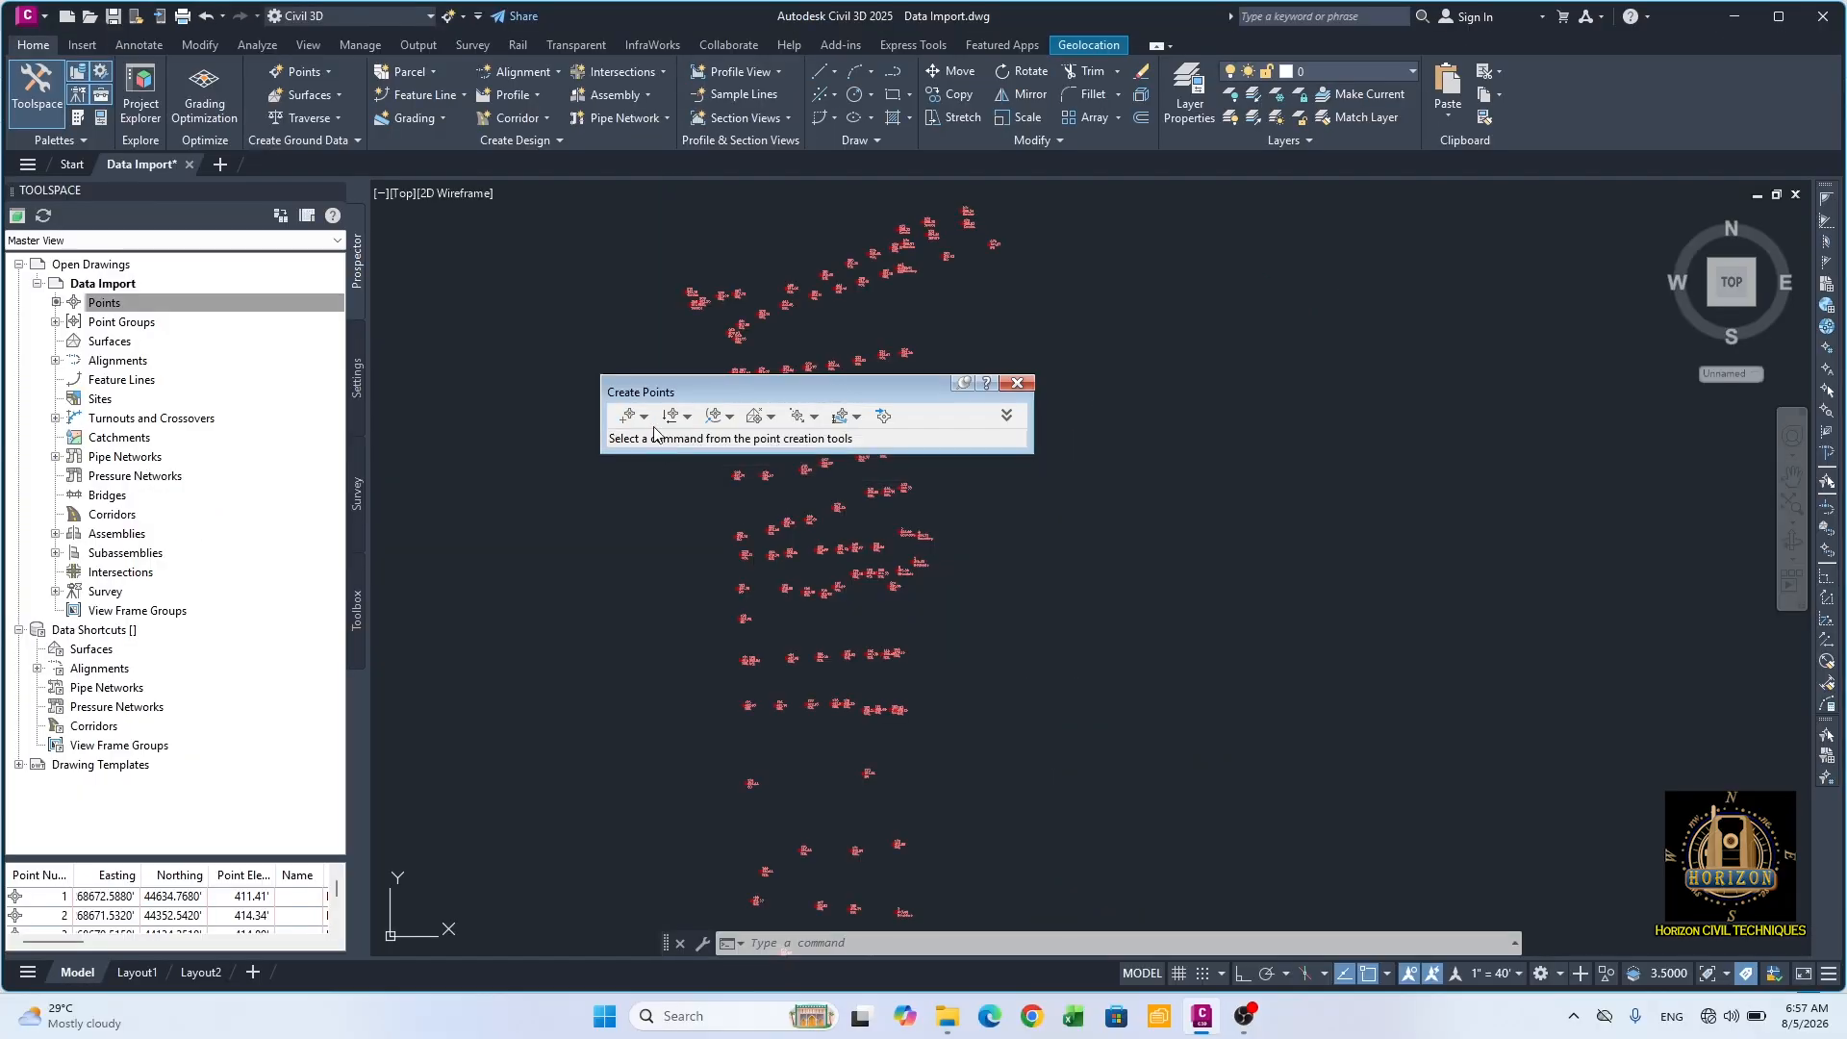
click(644, 424)
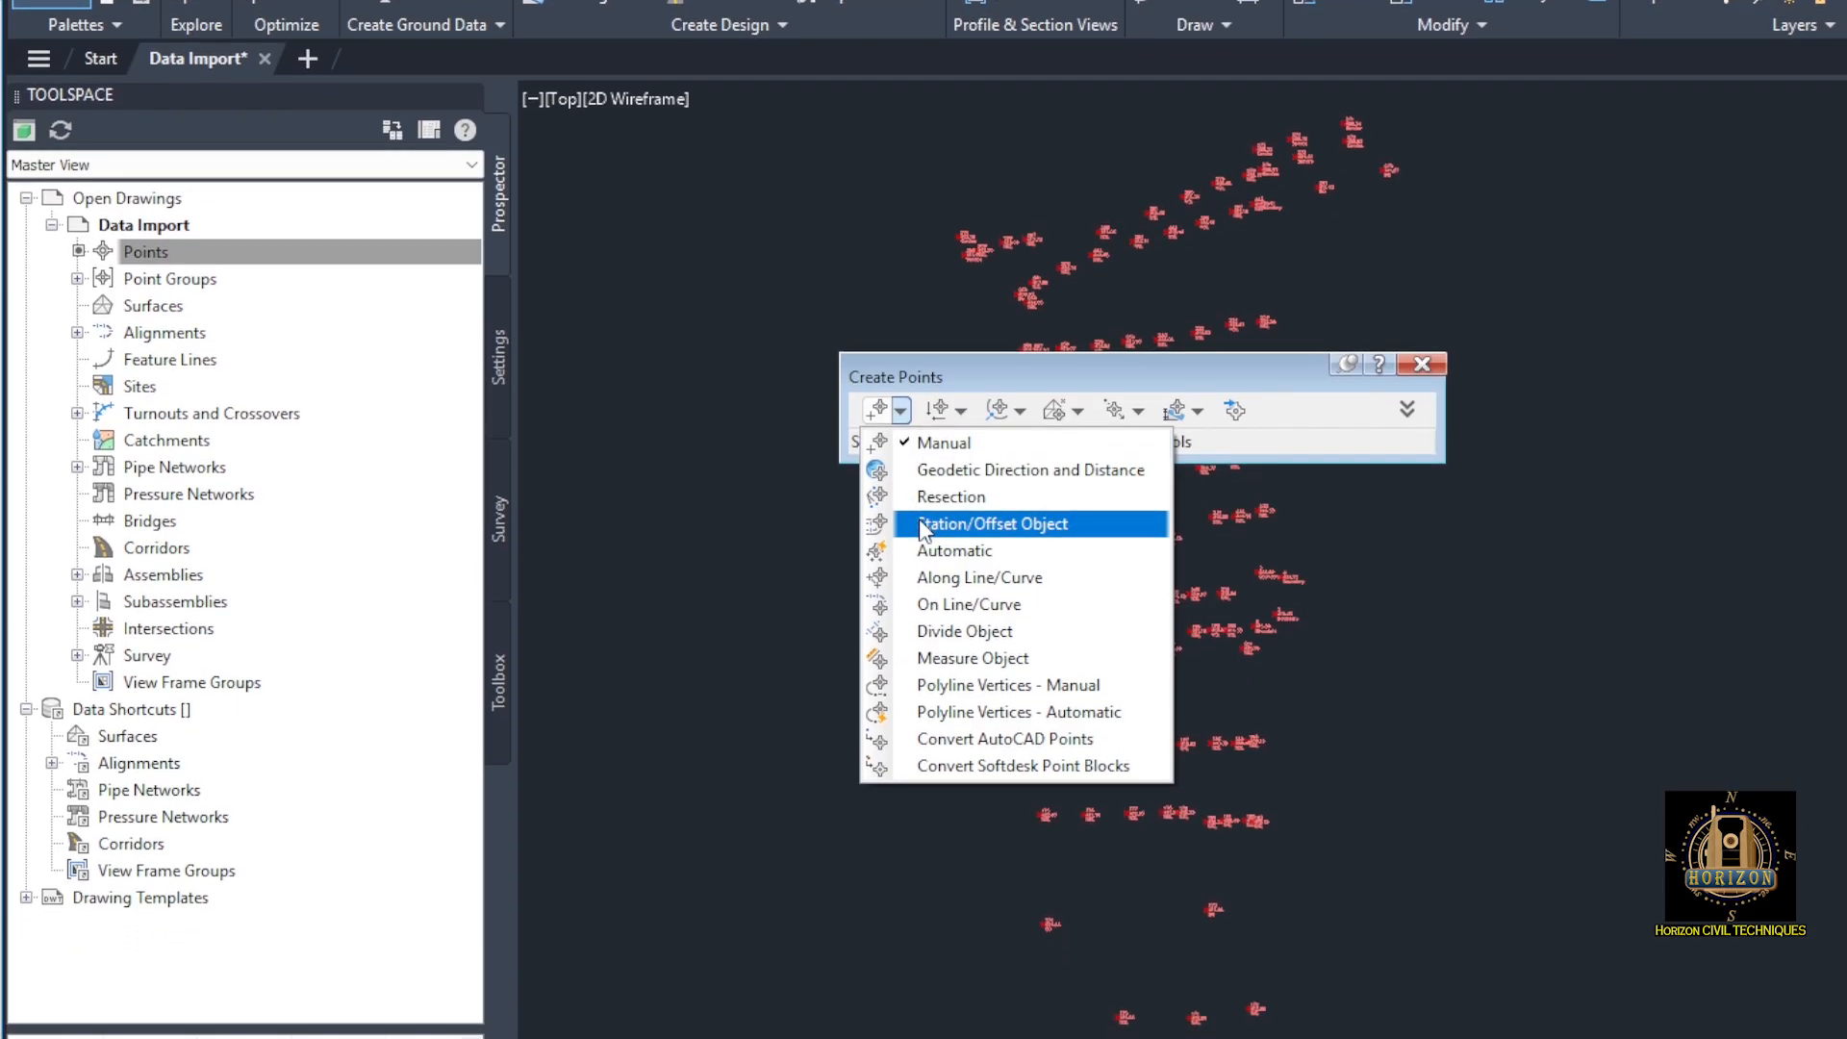
click(990, 545)
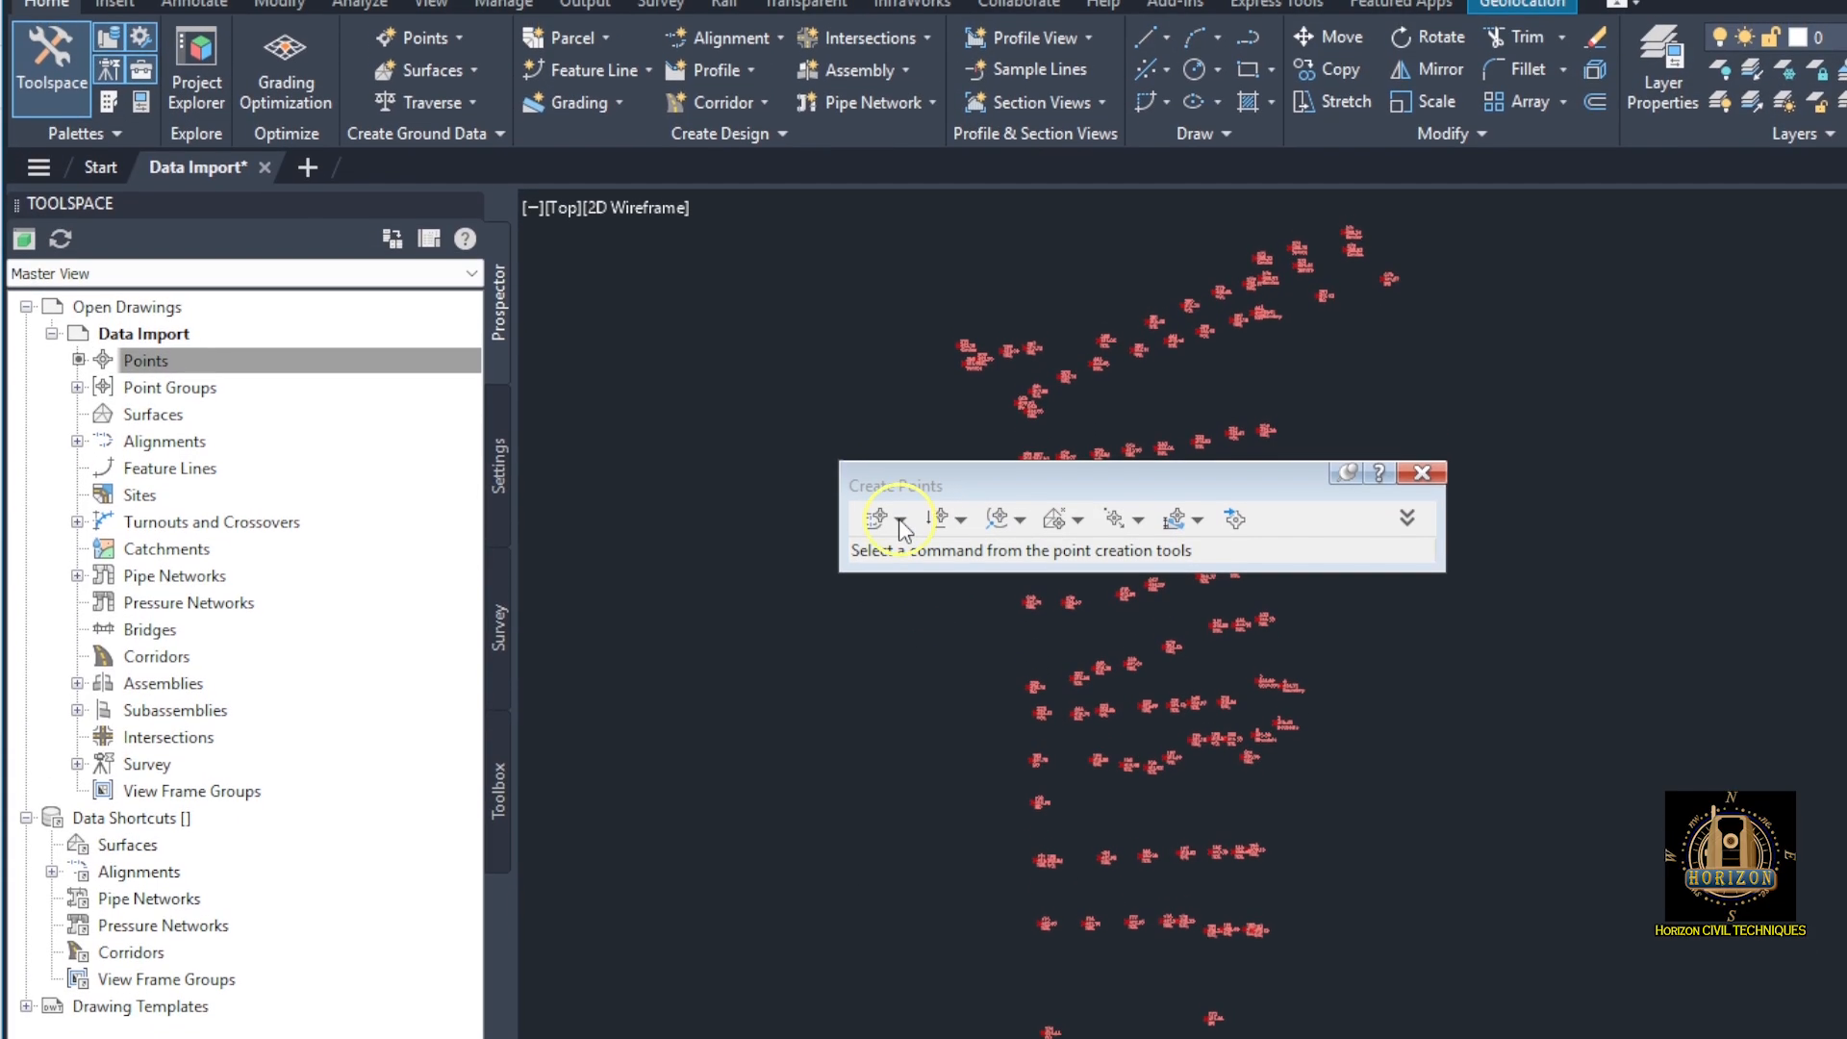
click(896, 510)
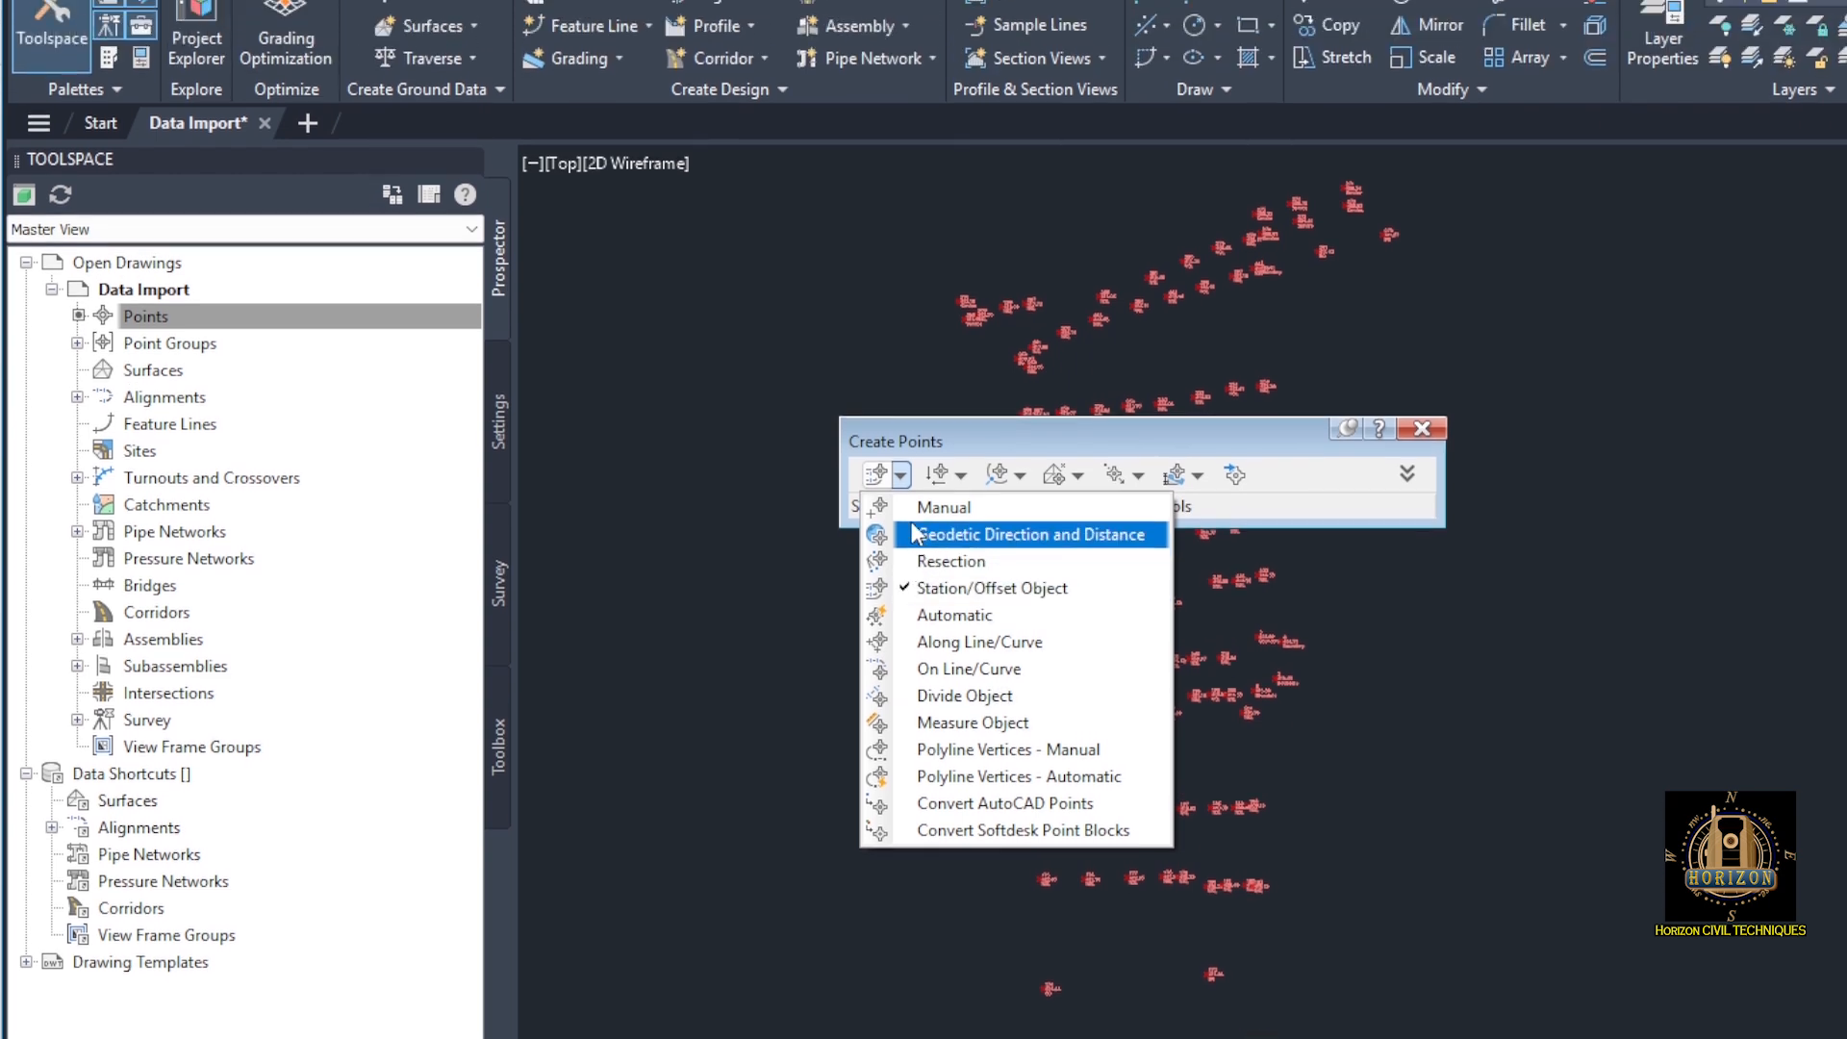
click(943, 524)
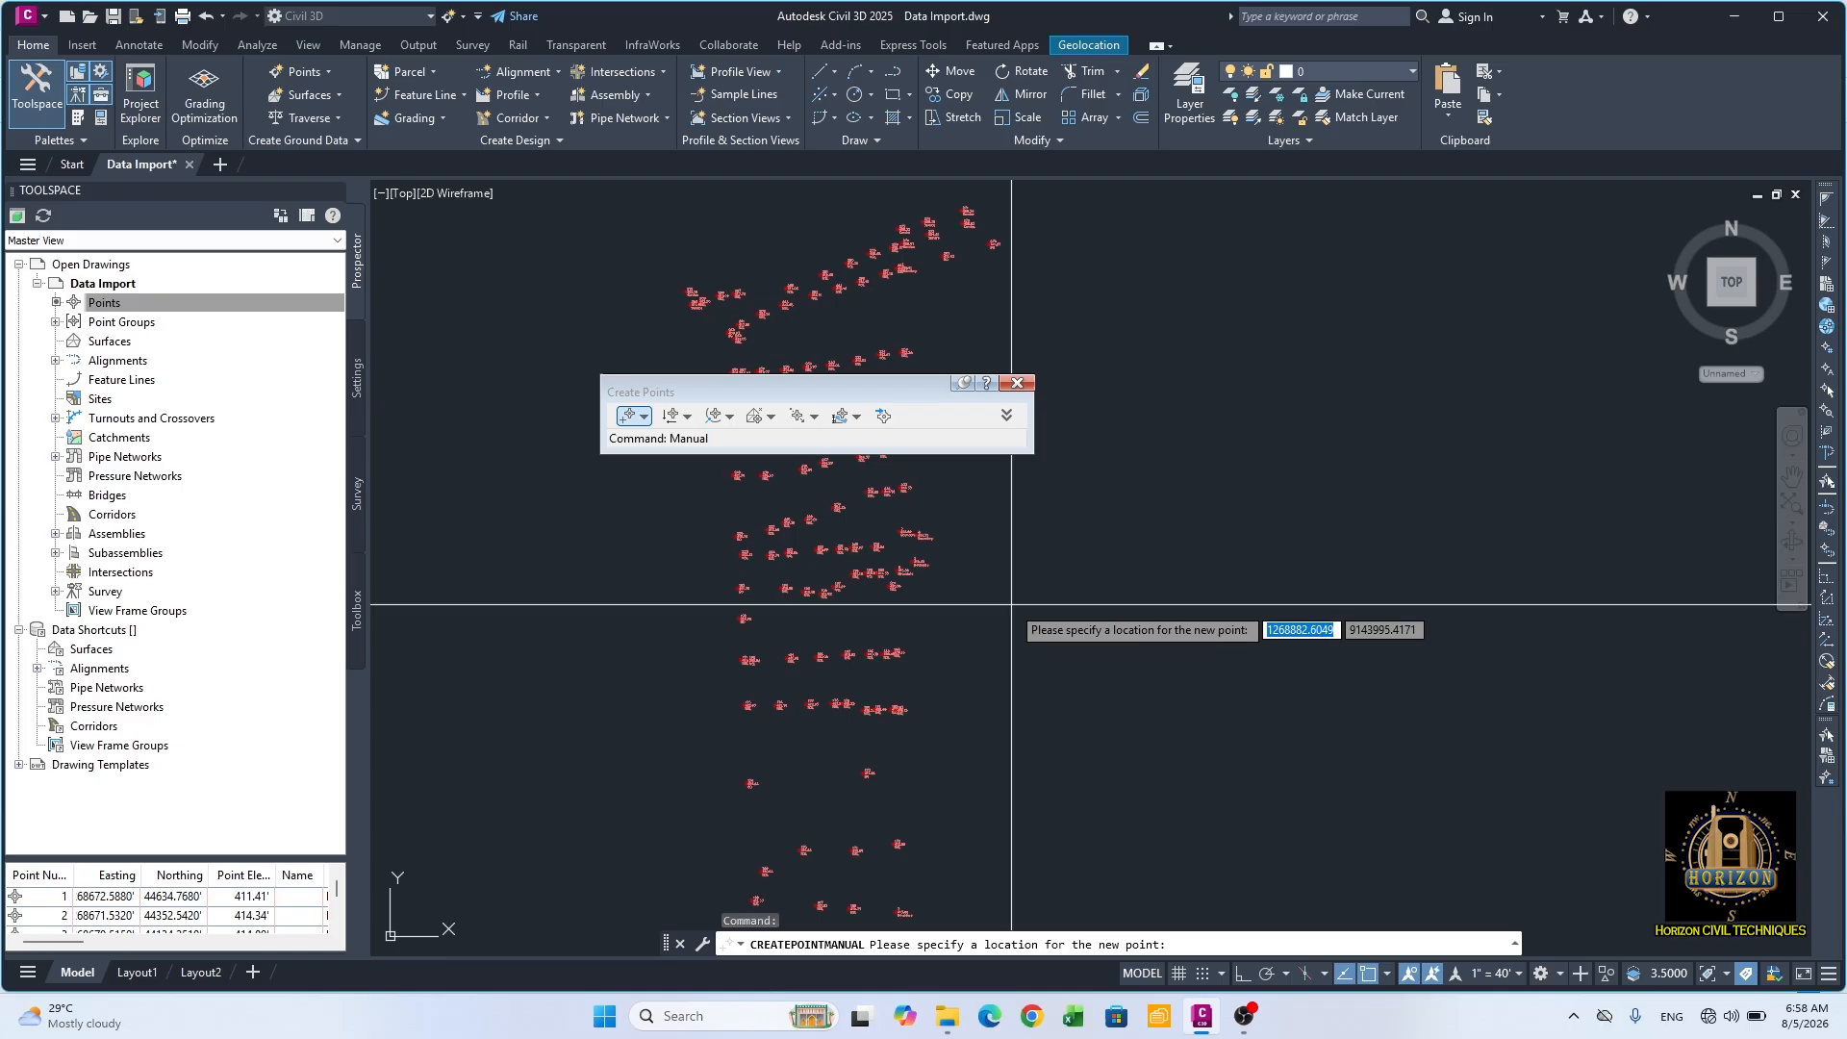
key(Escape)
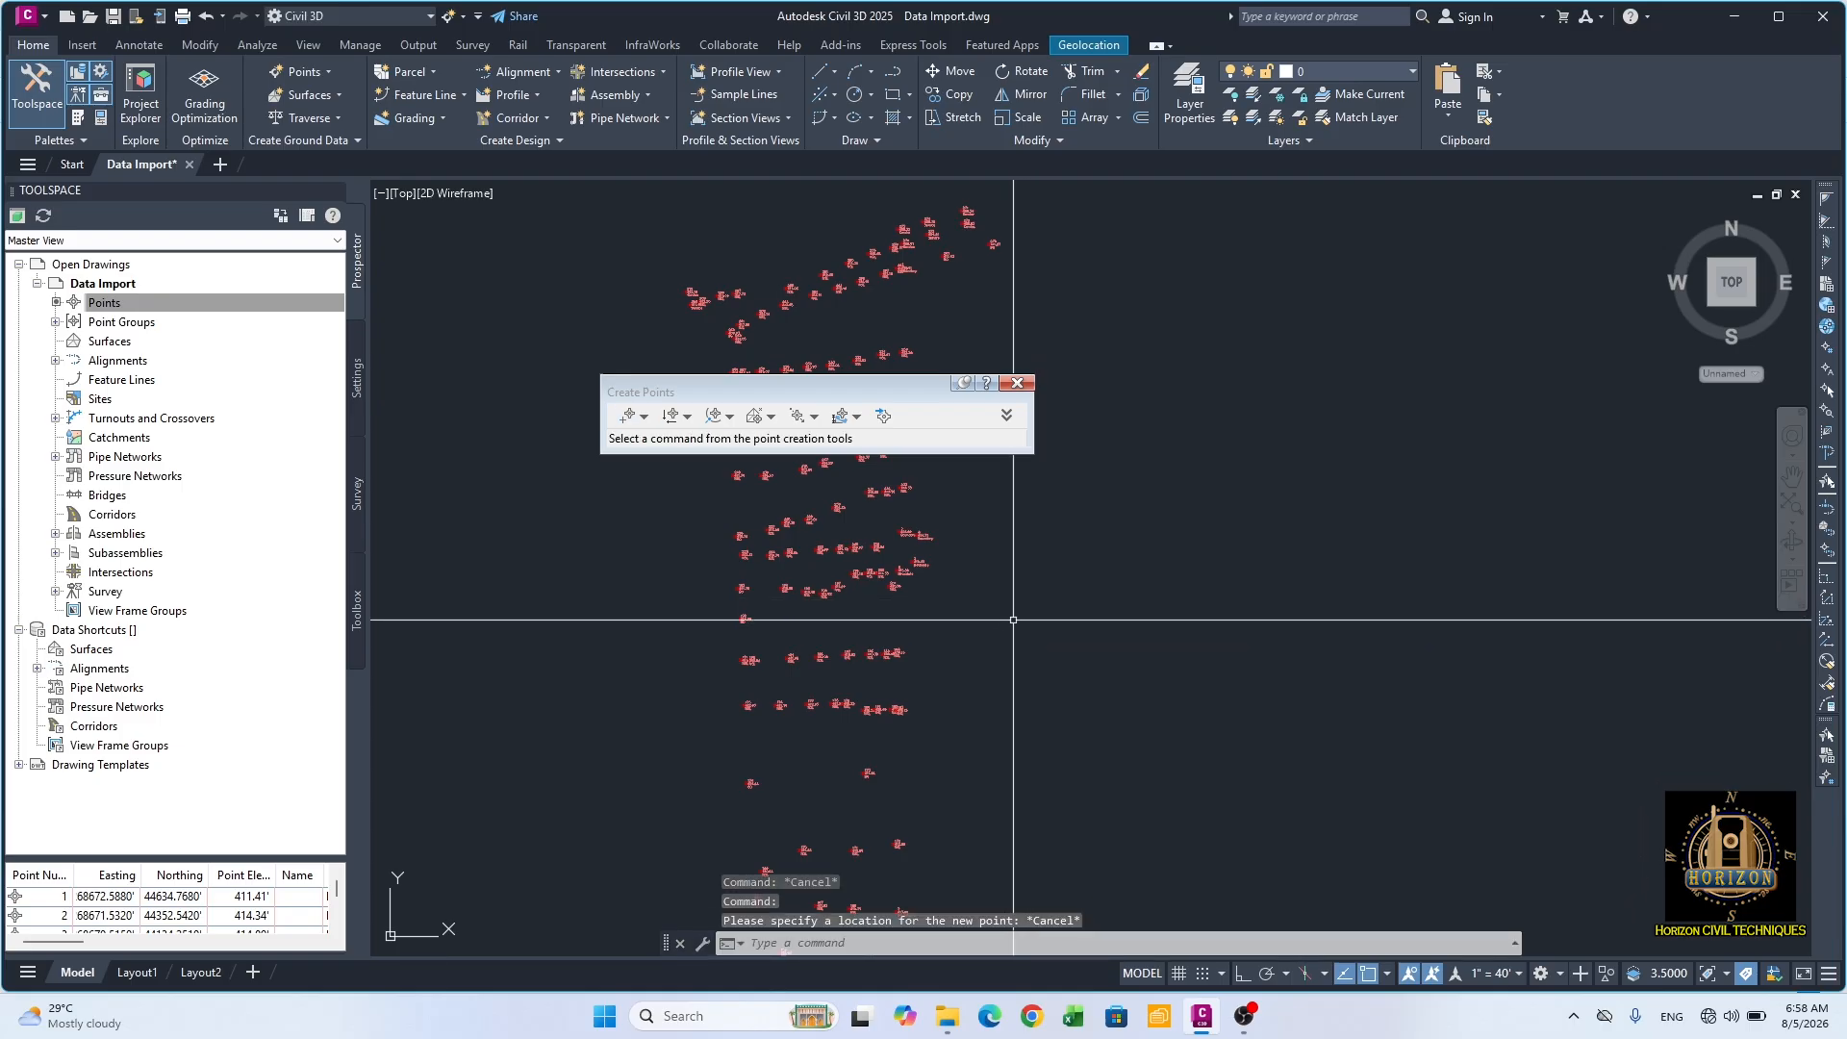
Step: Create a manual point in the empty area east of the survey points with description SL and elevation 100
click(630, 416)
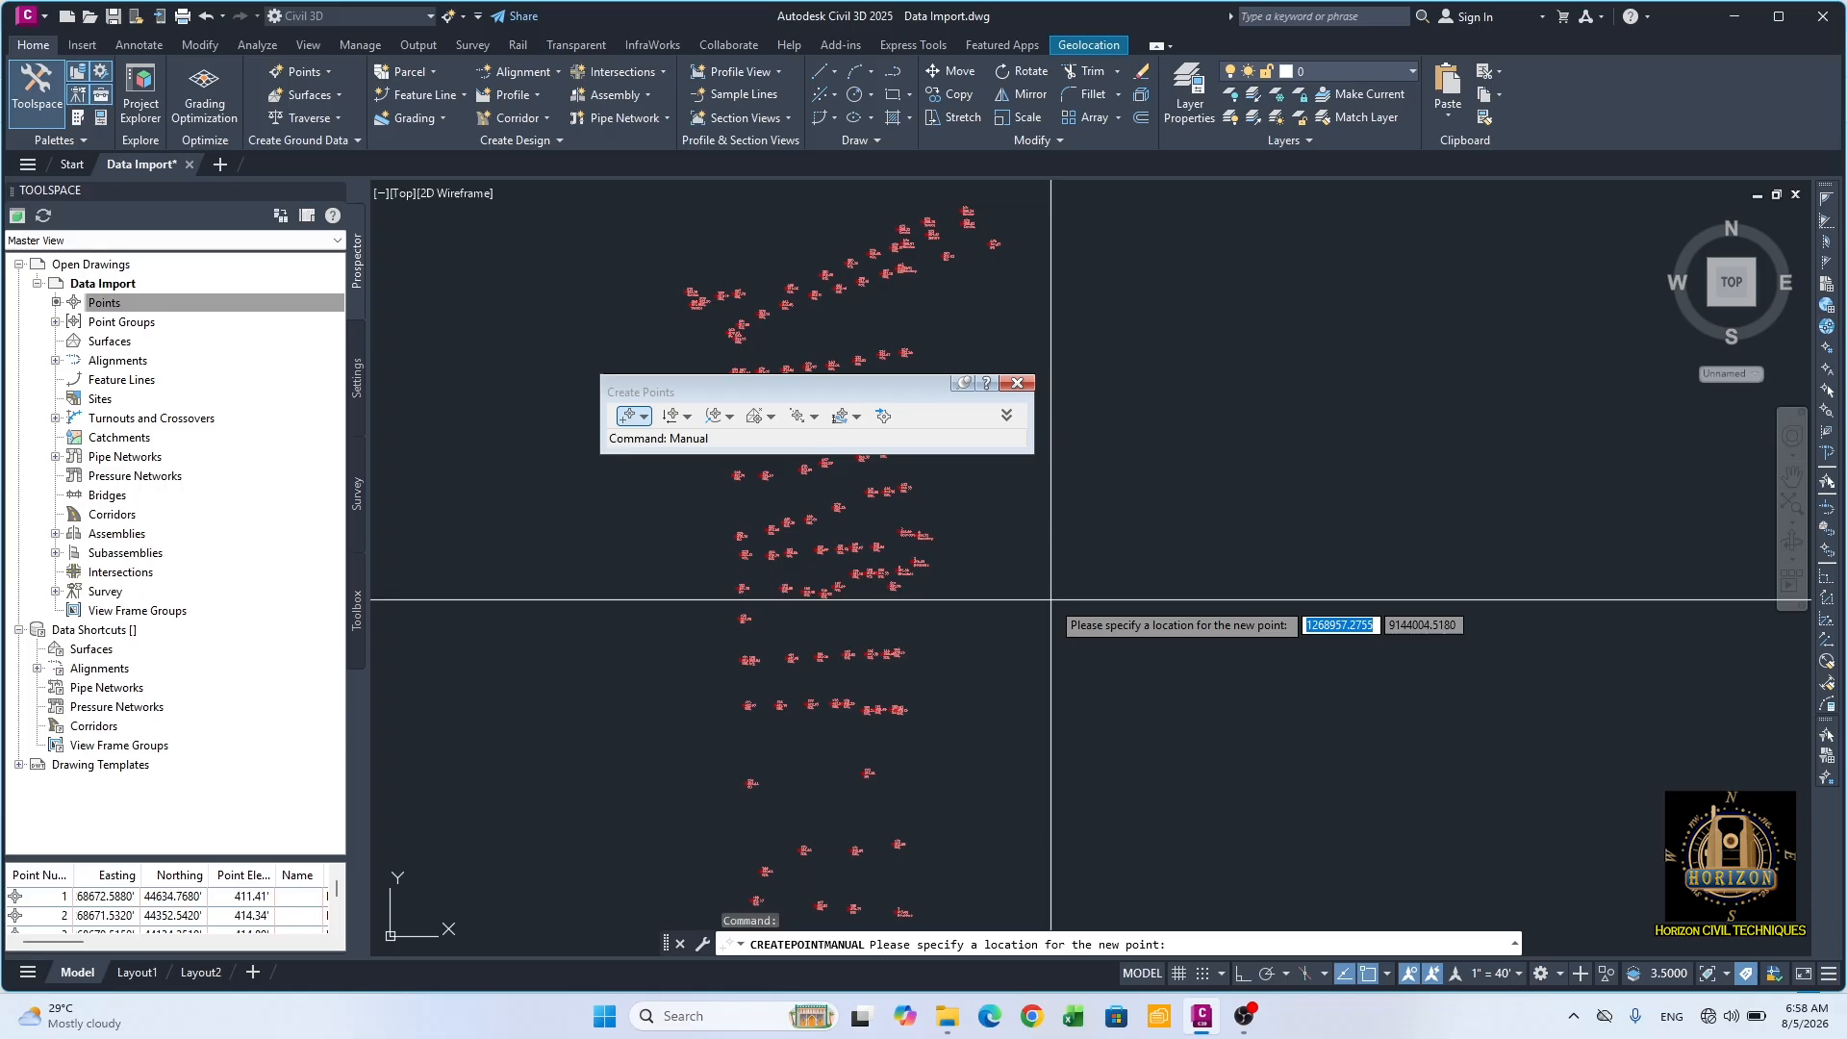
click(1051, 600)
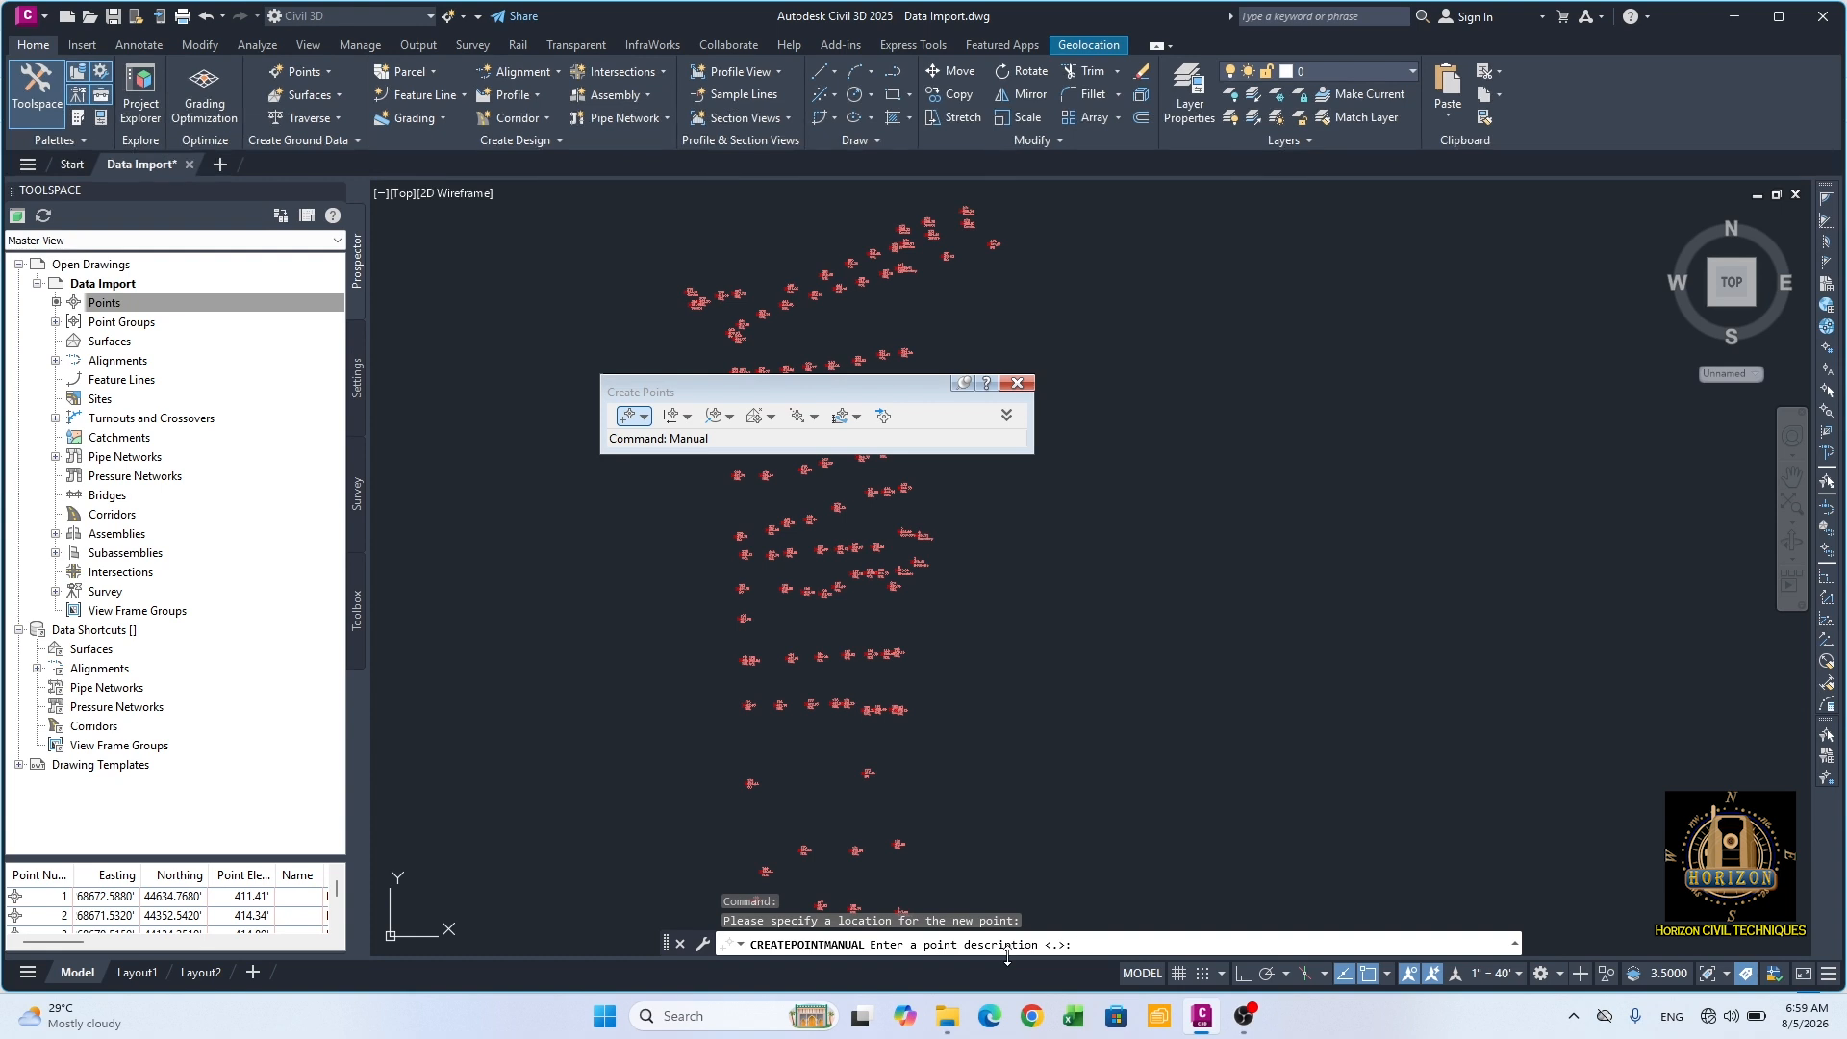
text(SL)
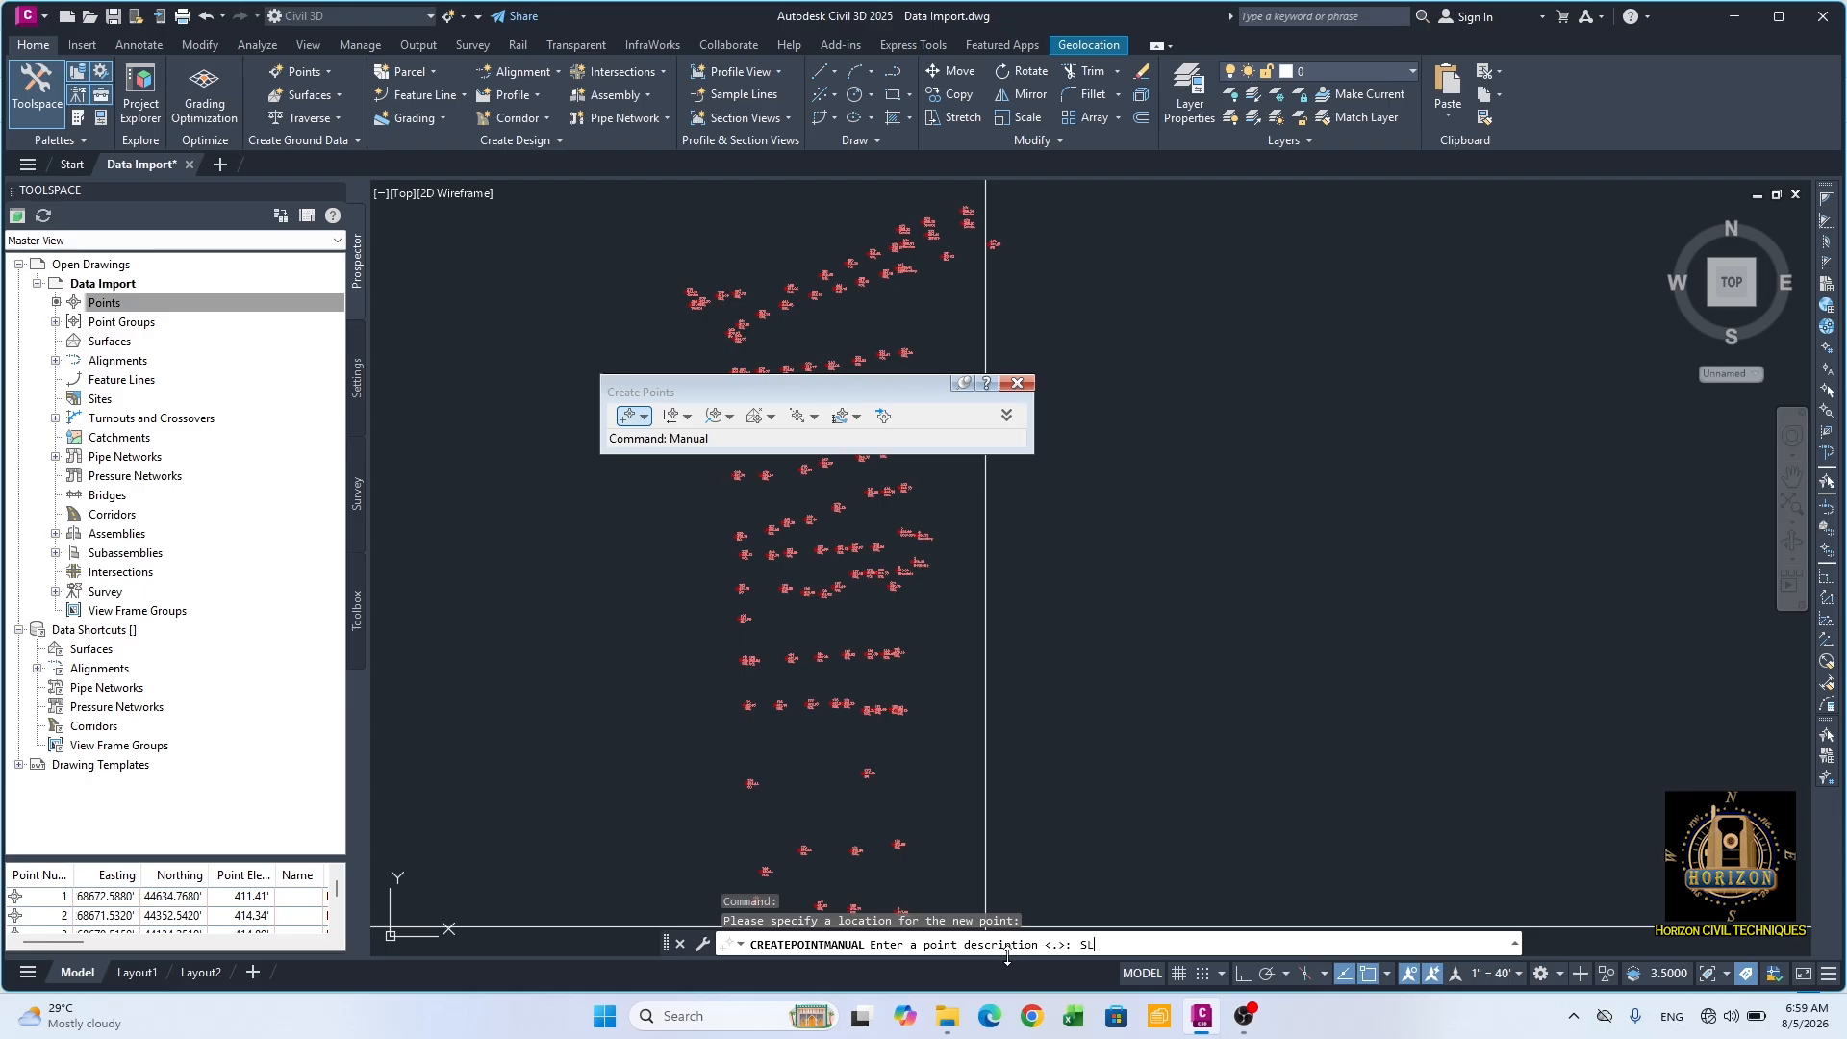
key(Return)
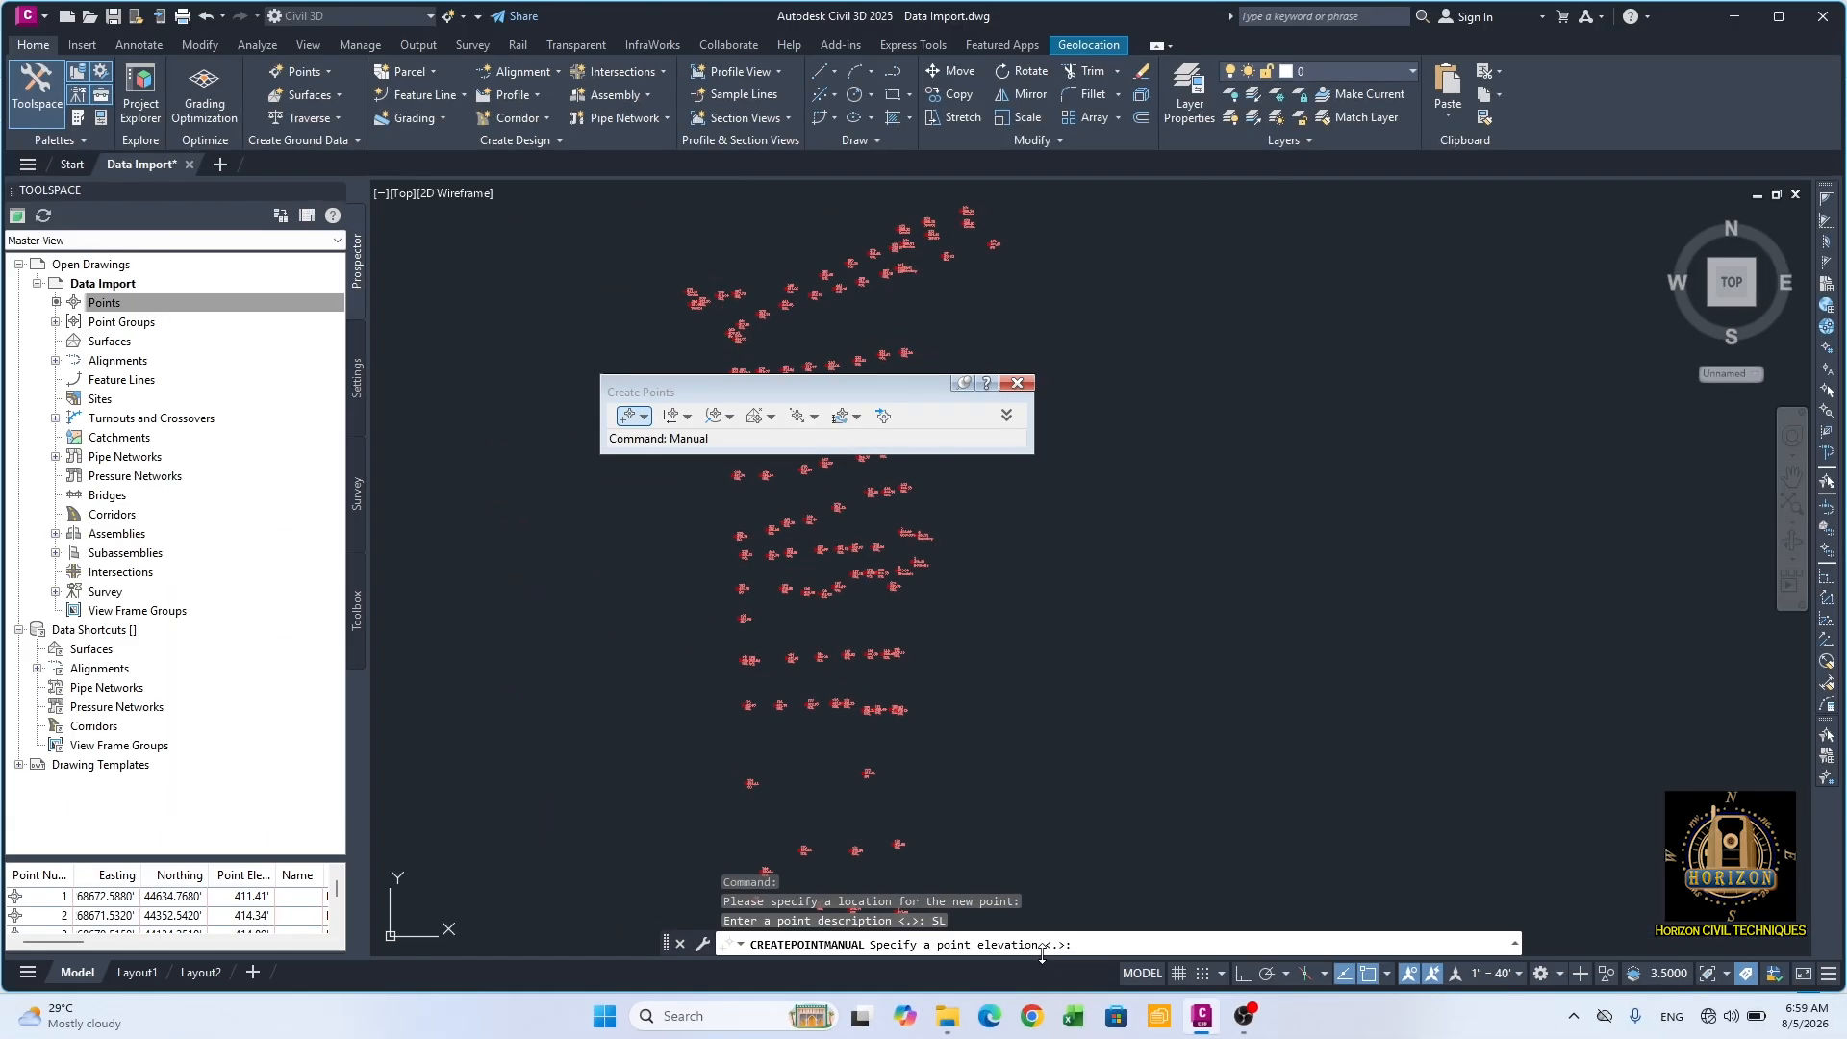
text(100)
key(Return)
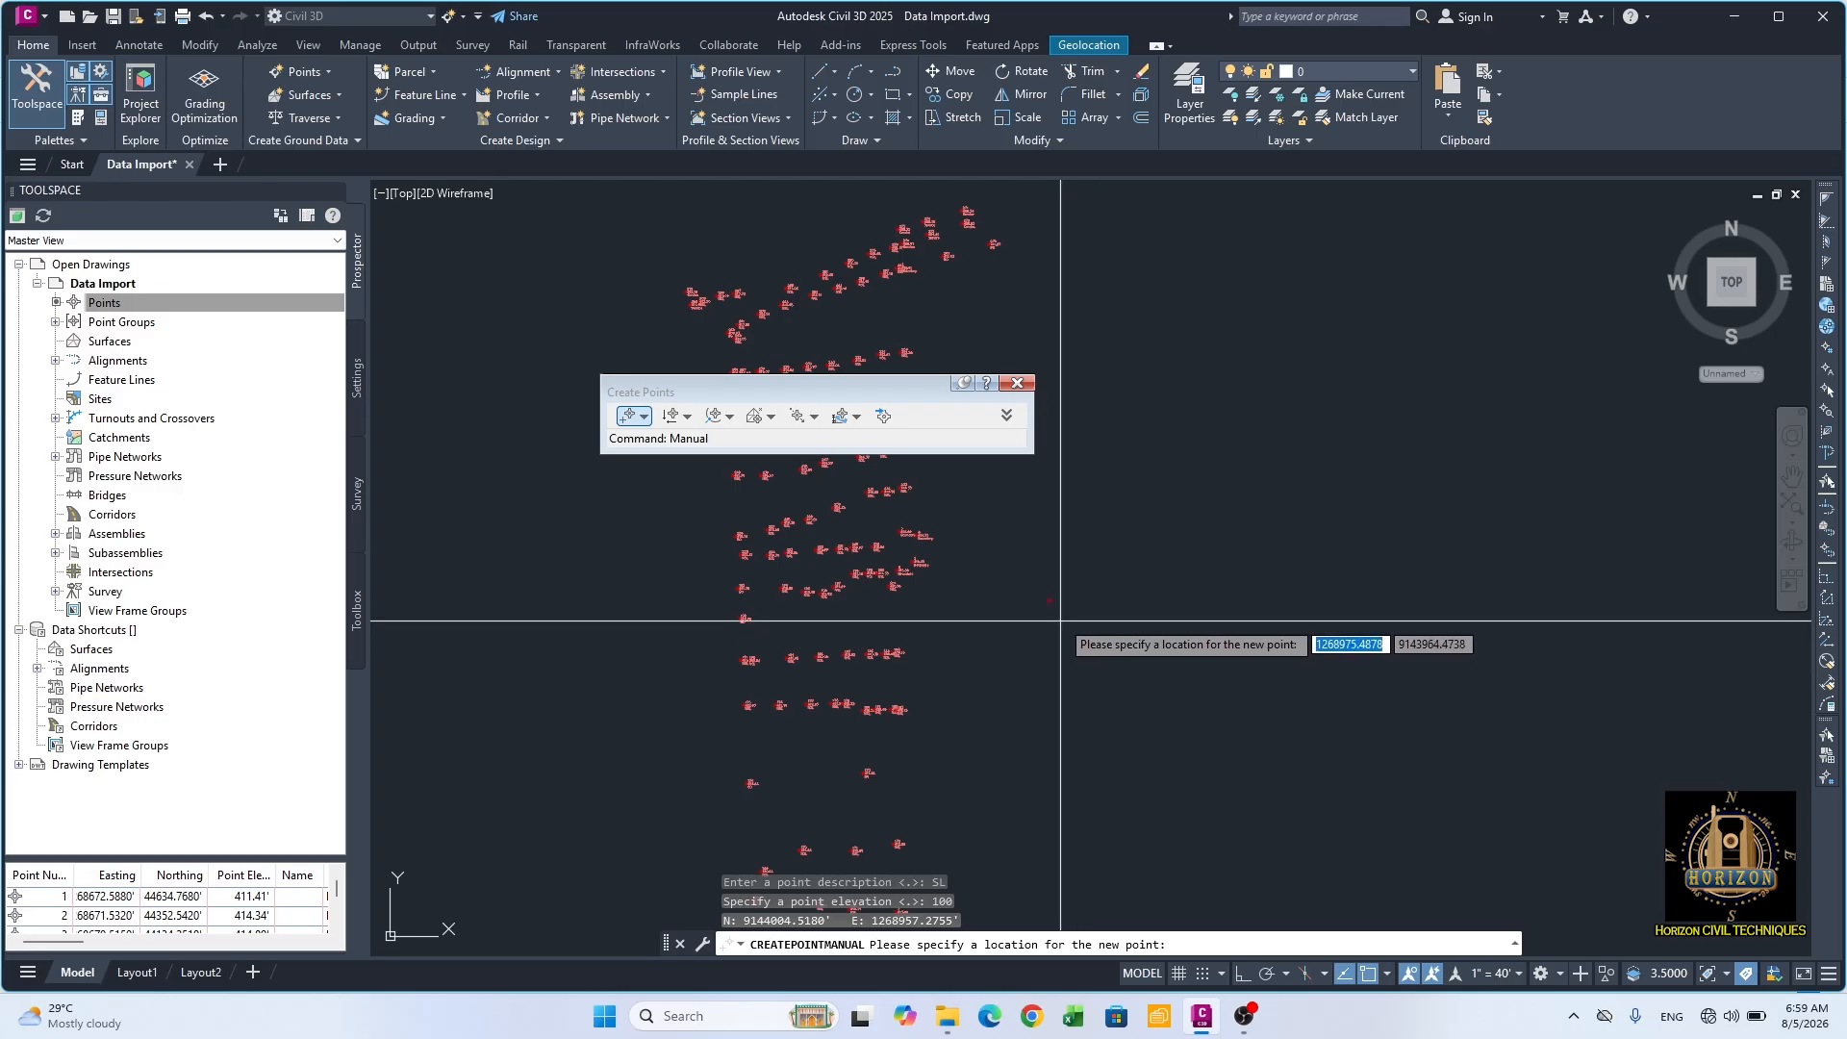
scroll(1060, 621, up, 8)
middle_drag(1042, 601, 1089, 670)
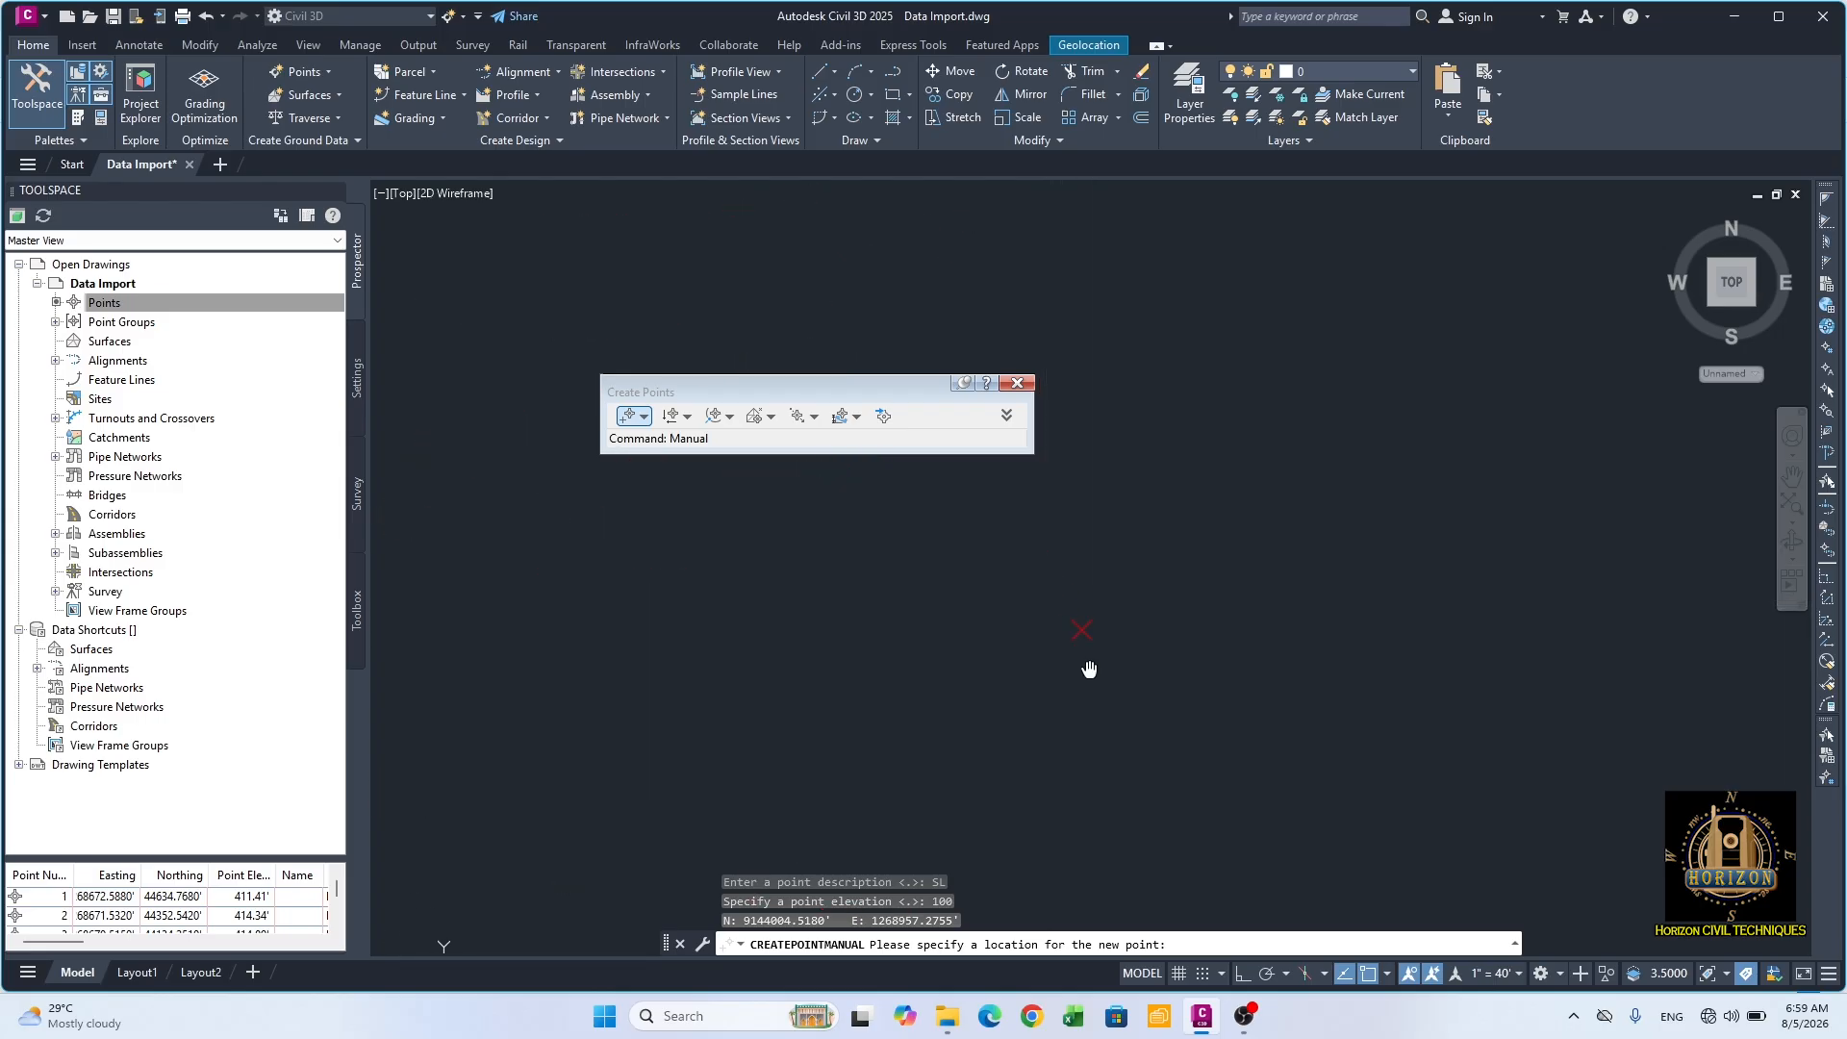
scroll(1069, 647, up, 3)
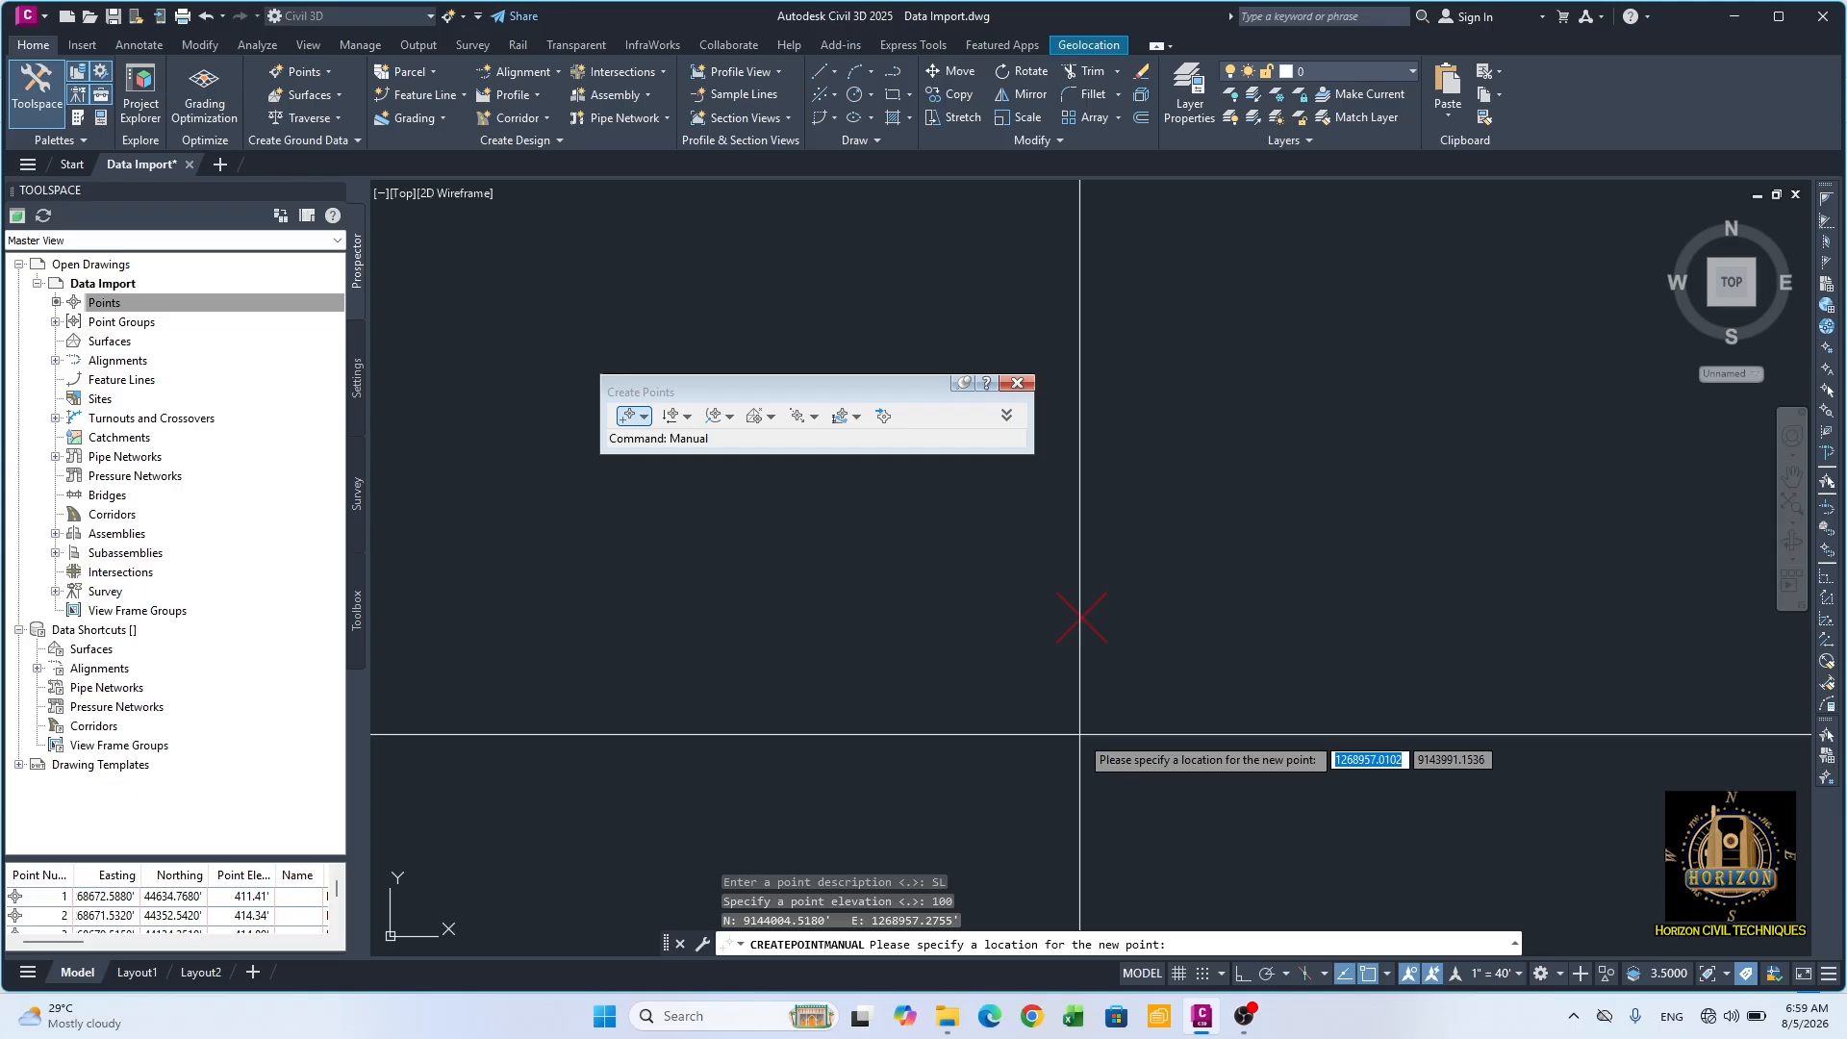
click(1310, 558)
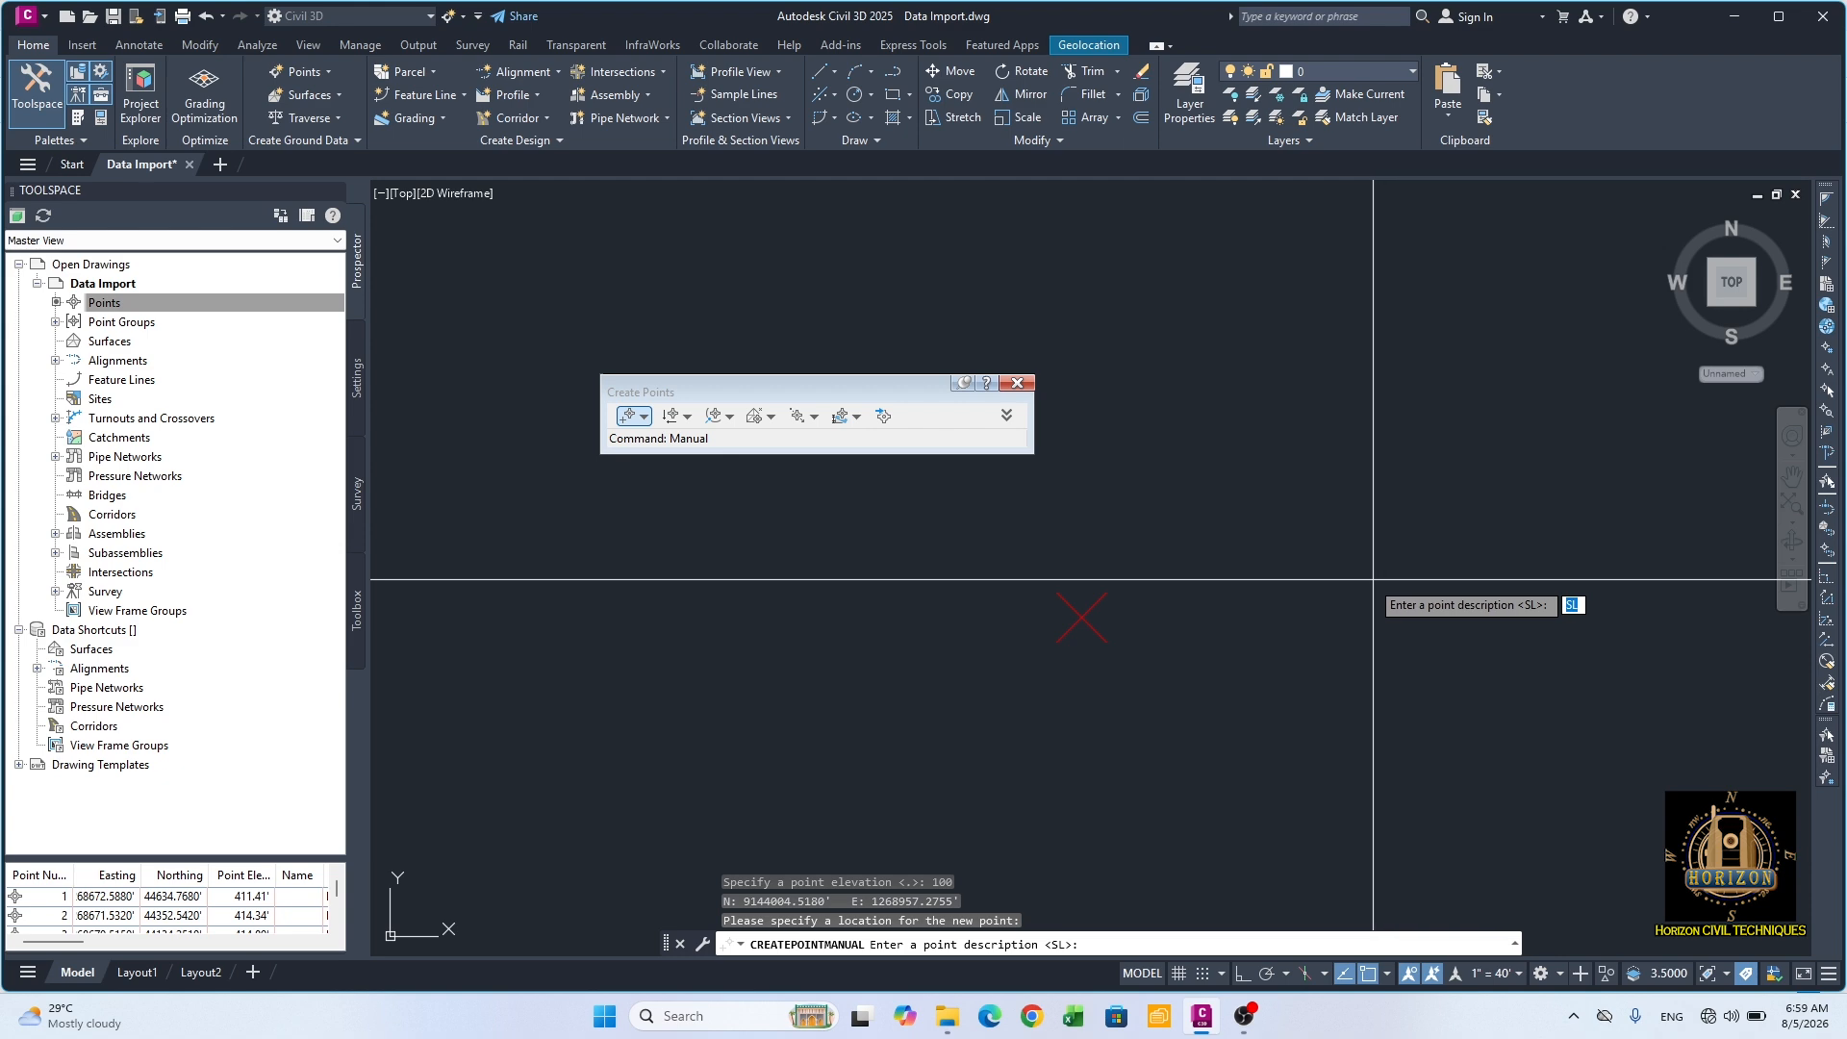
key(Escape)
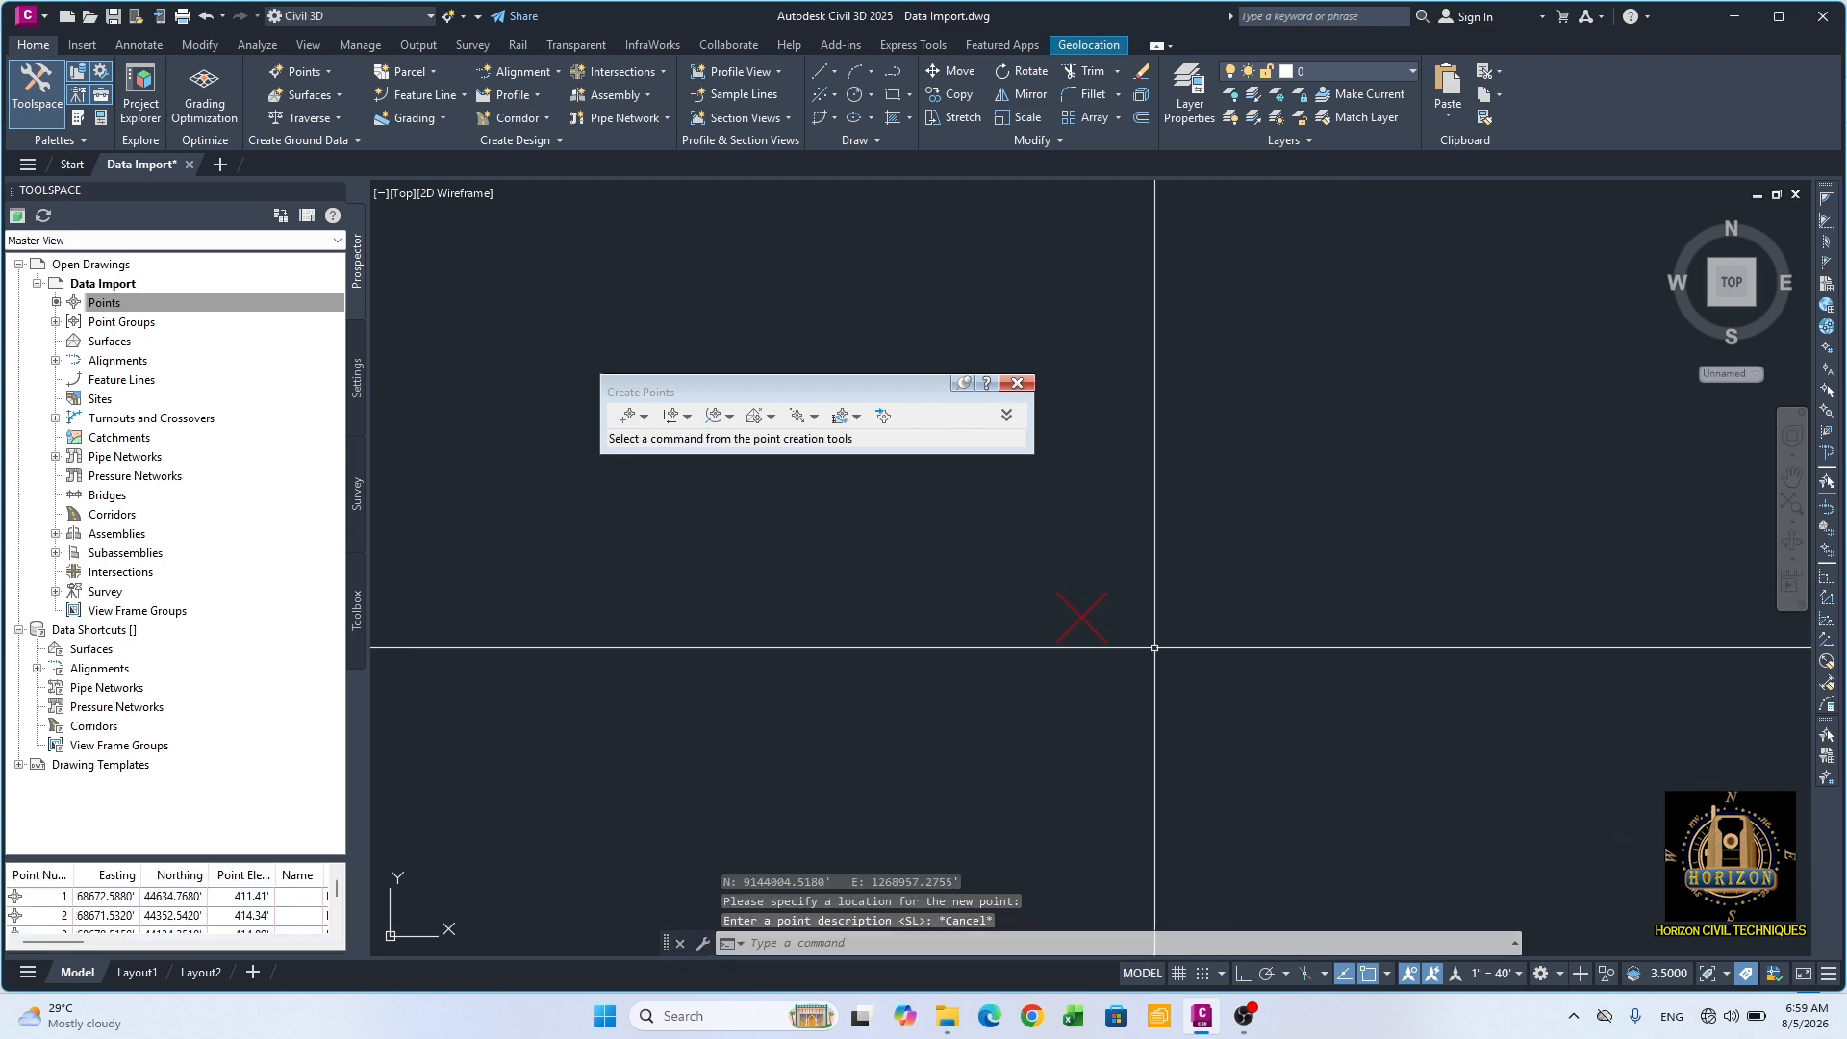
Step: Examine the labels of the existing survey points and the COGO properties of the newly created SL point
scroll(1137, 622, down, 5)
scroll(886, 552, up, 5)
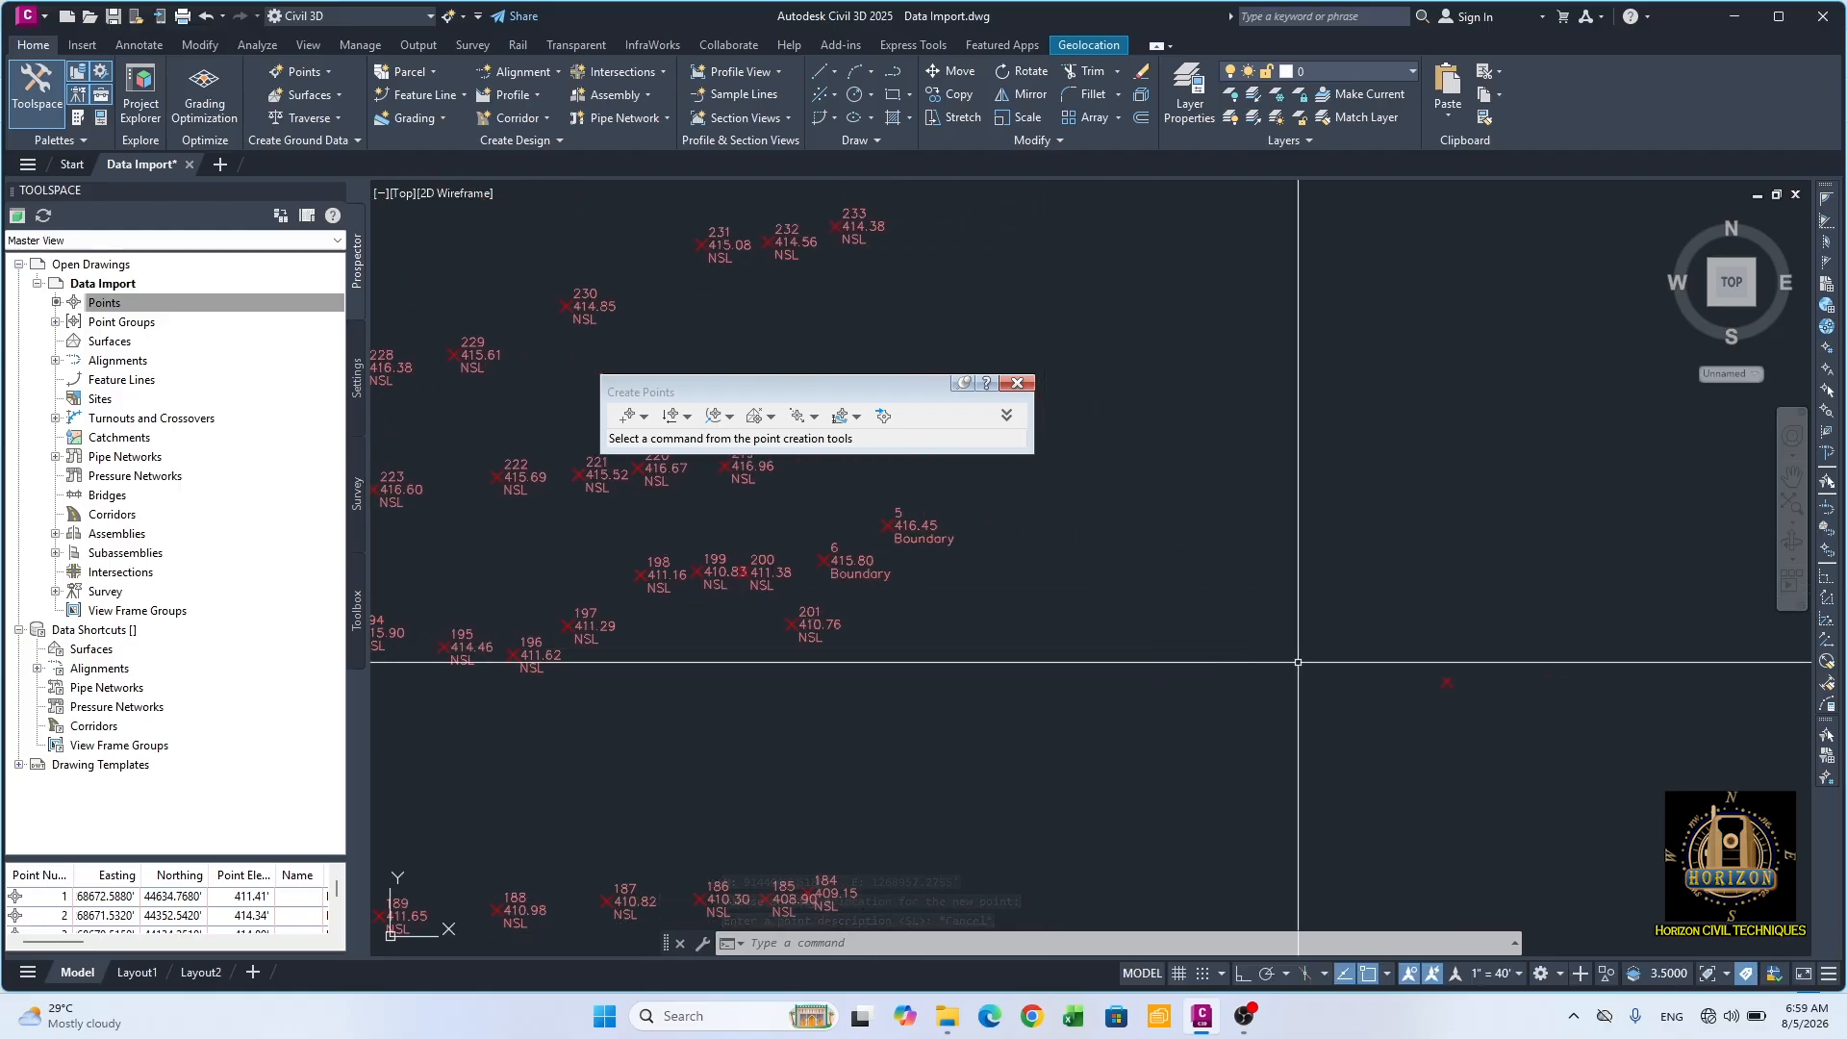
scroll(850, 577, up, 5)
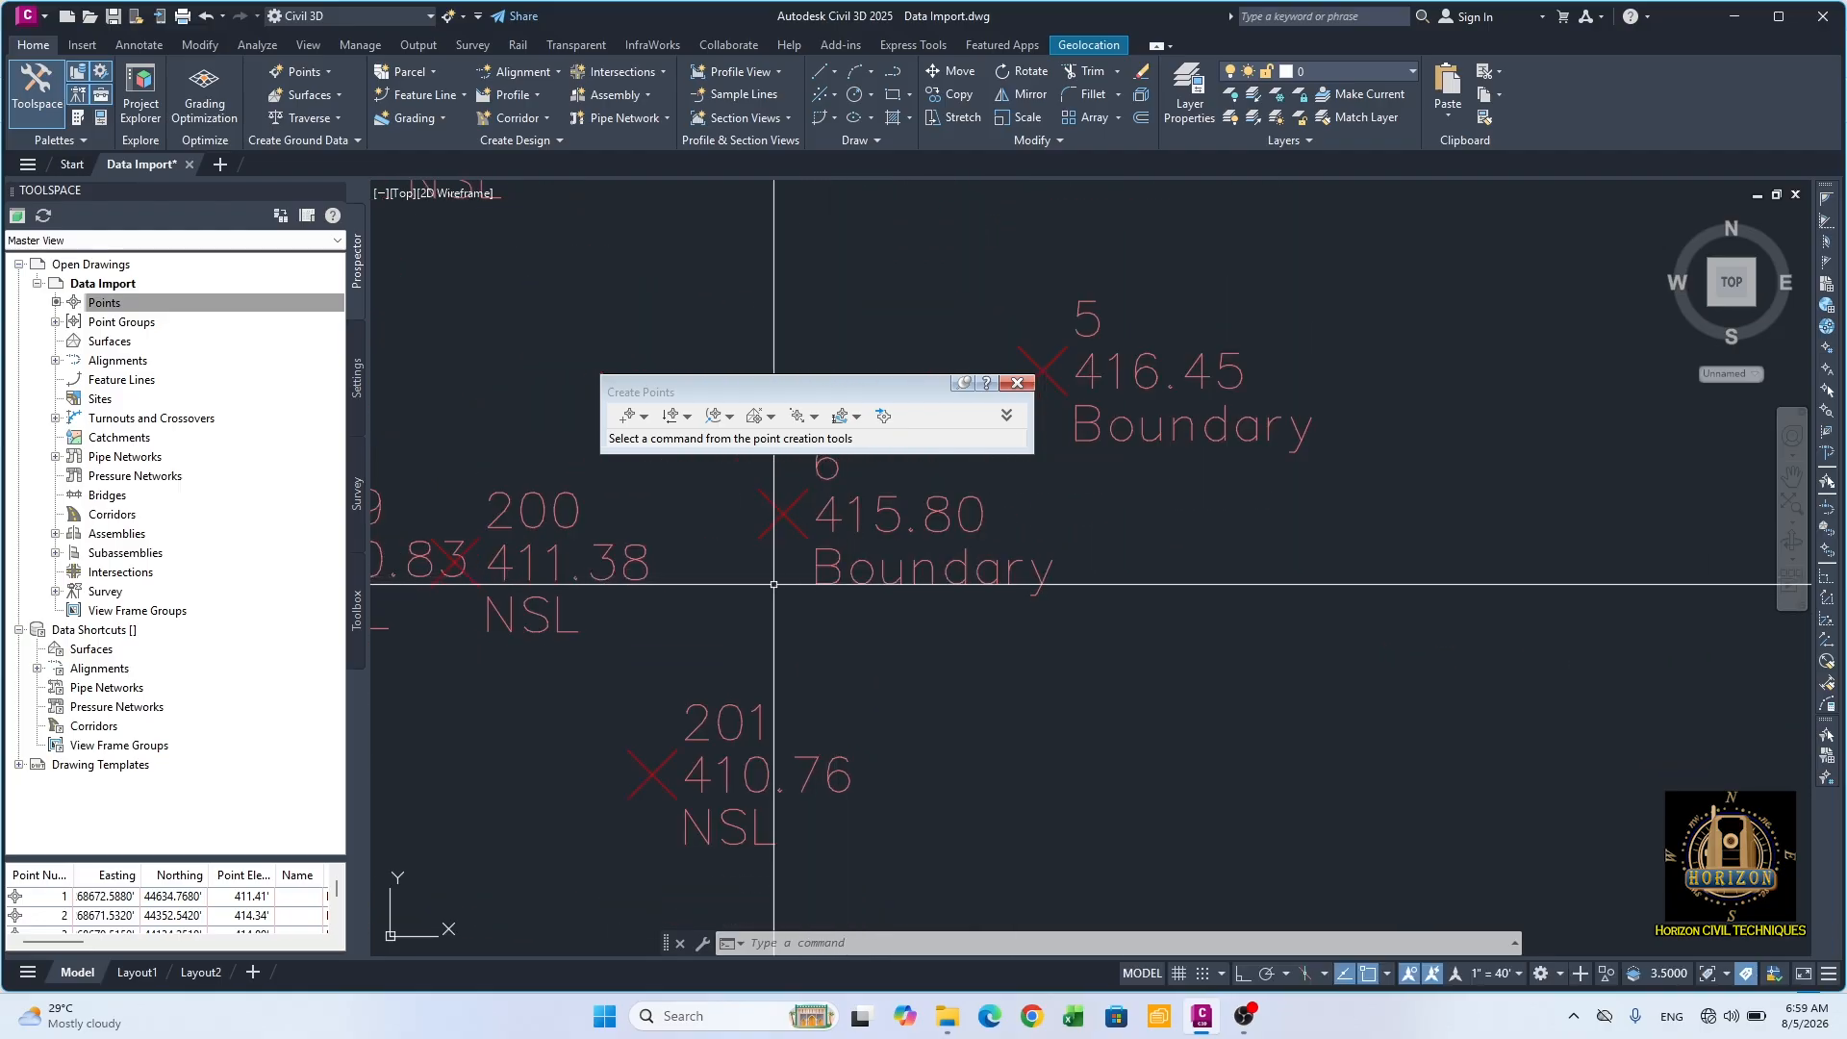
scroll(1331, 639, down, 5)
scroll(1381, 660, up, 8)
middle_drag(1394, 798, 1323, 766)
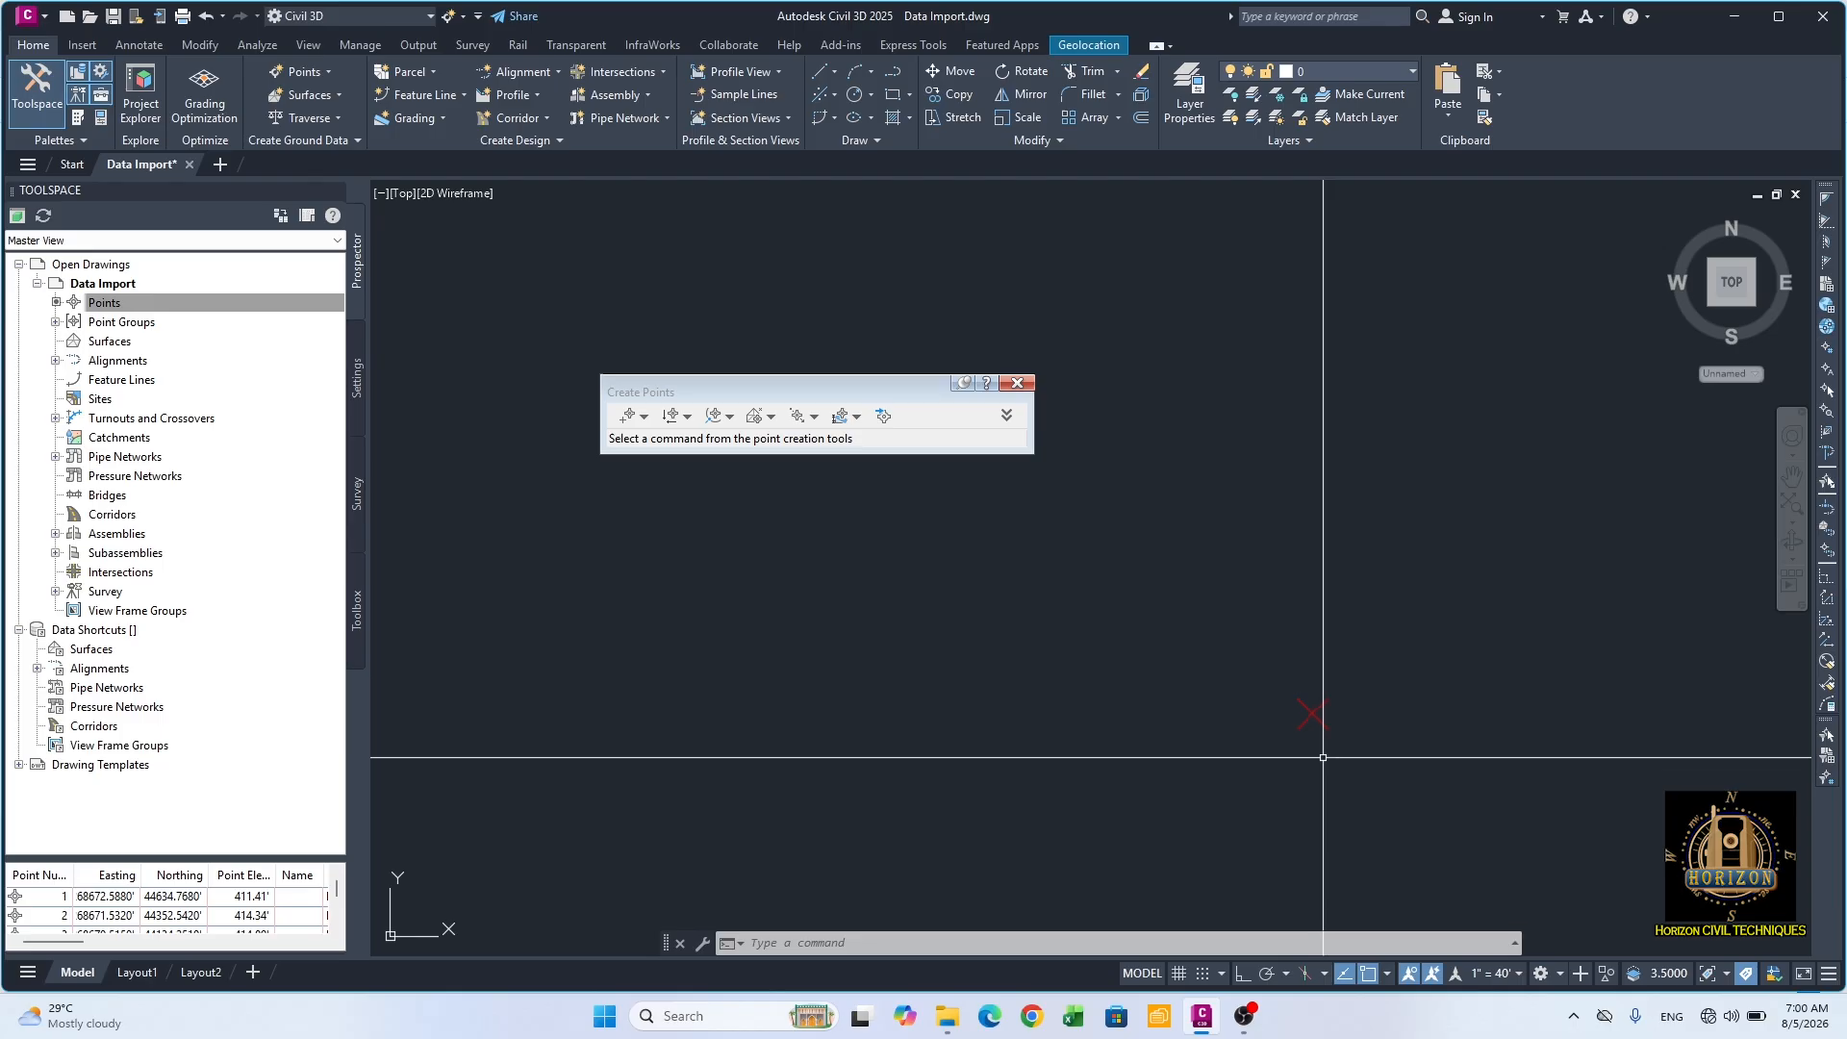
mouse_move(1307, 721)
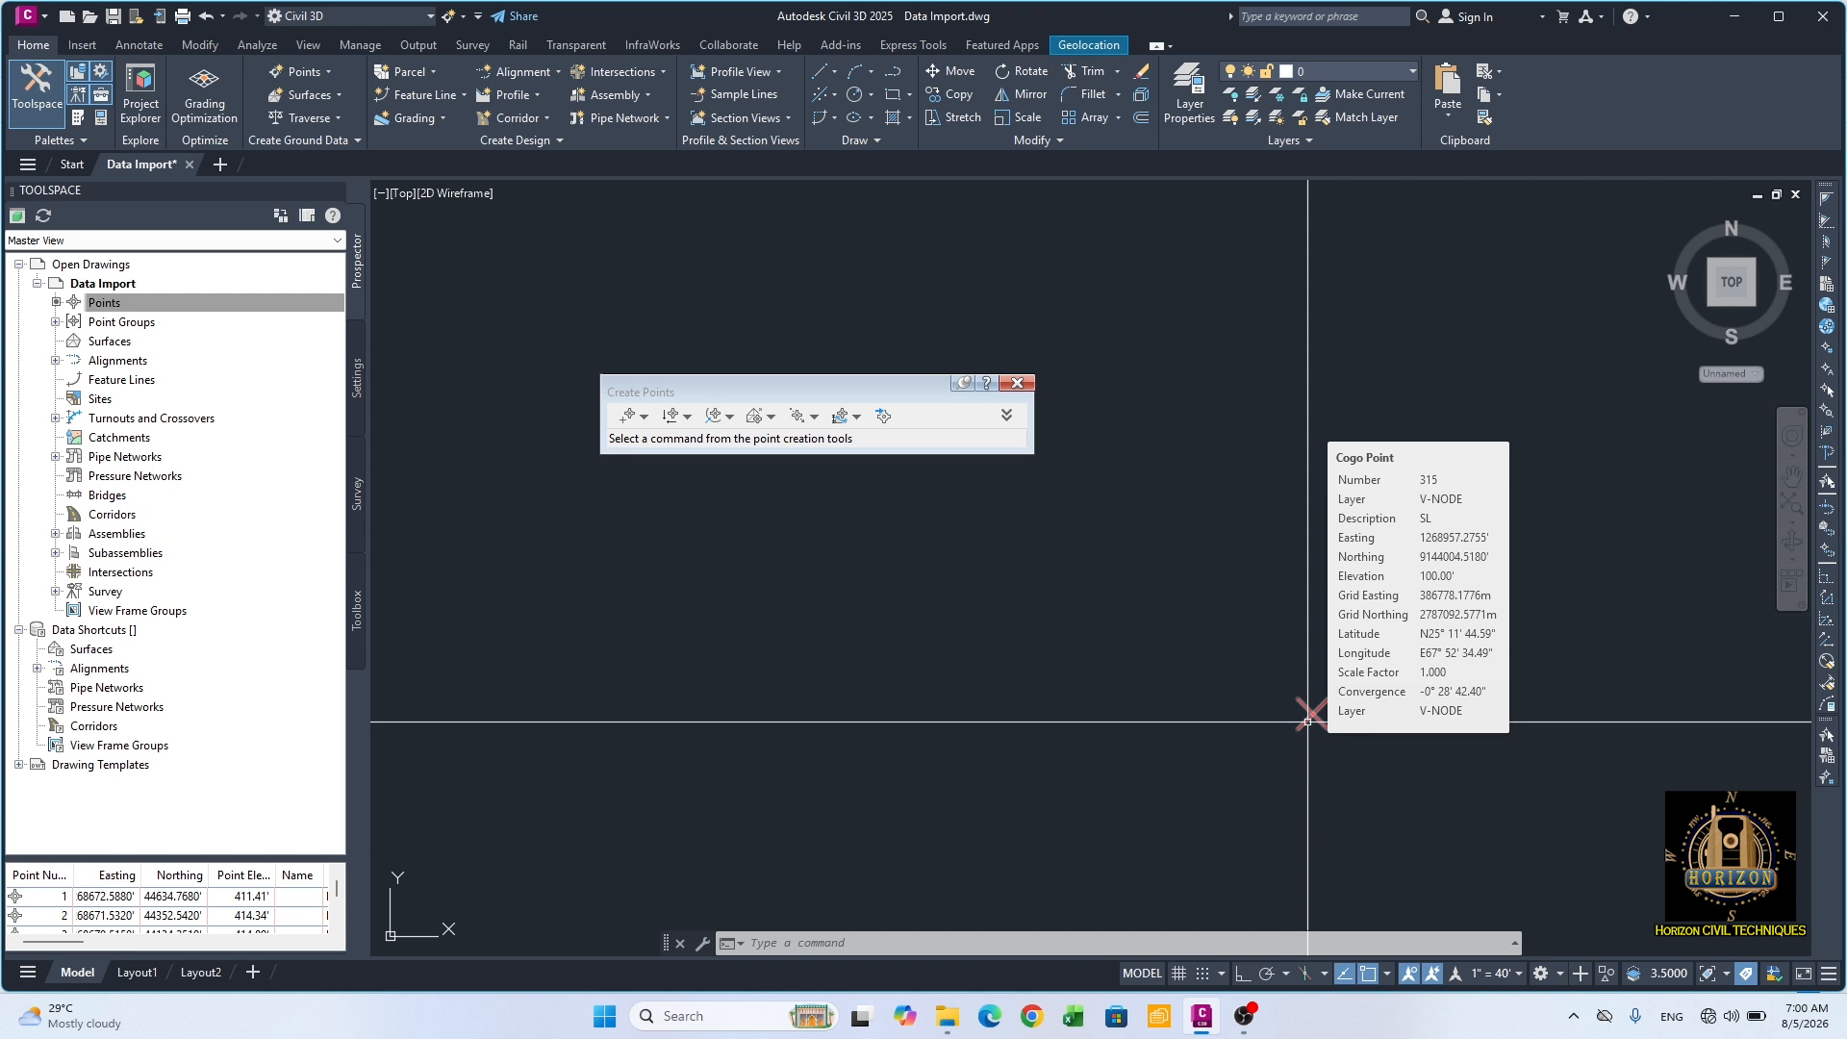
key(Escape)
key(Escape)
key(Escape)
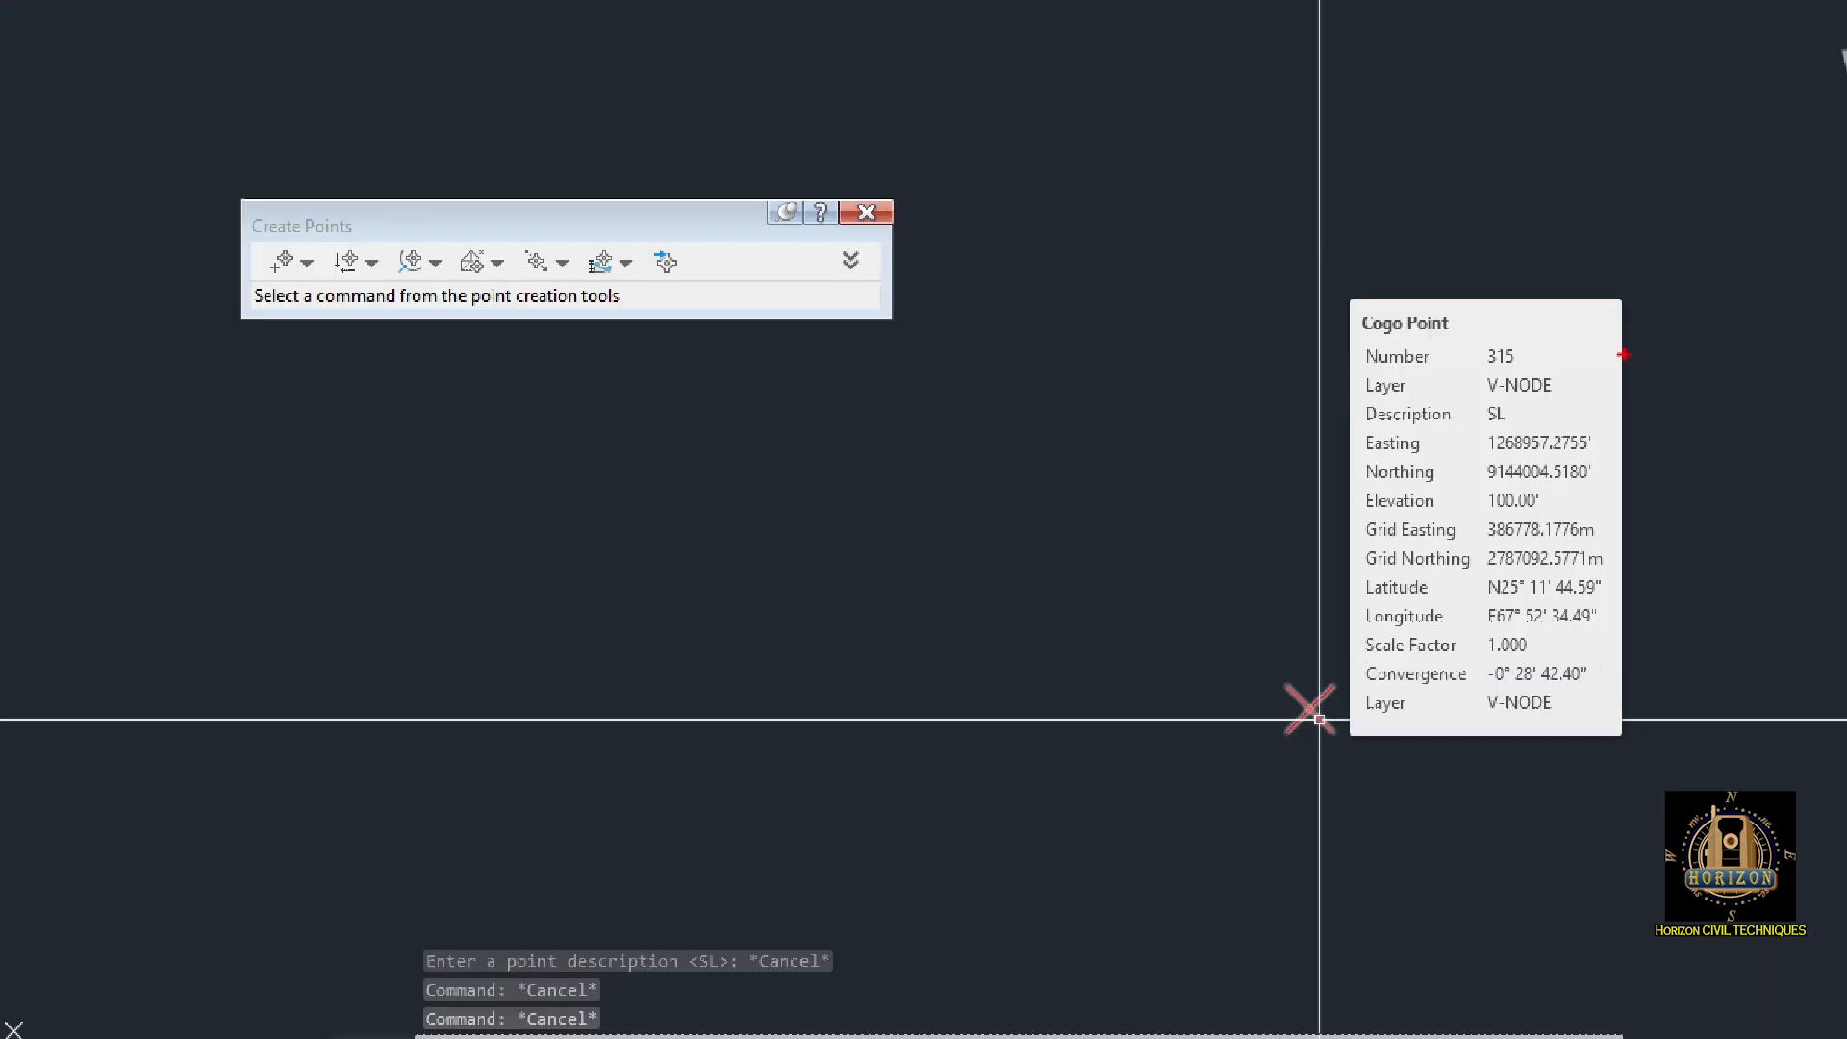
mouse_move(1361, 337)
ctrl+mouse_down()
mouse_move(1601, 360)
mouse_move(1624, 574)
mouse_move(1612, 453)
mouse_move(1613, 693)
ctrl+mouse_up()
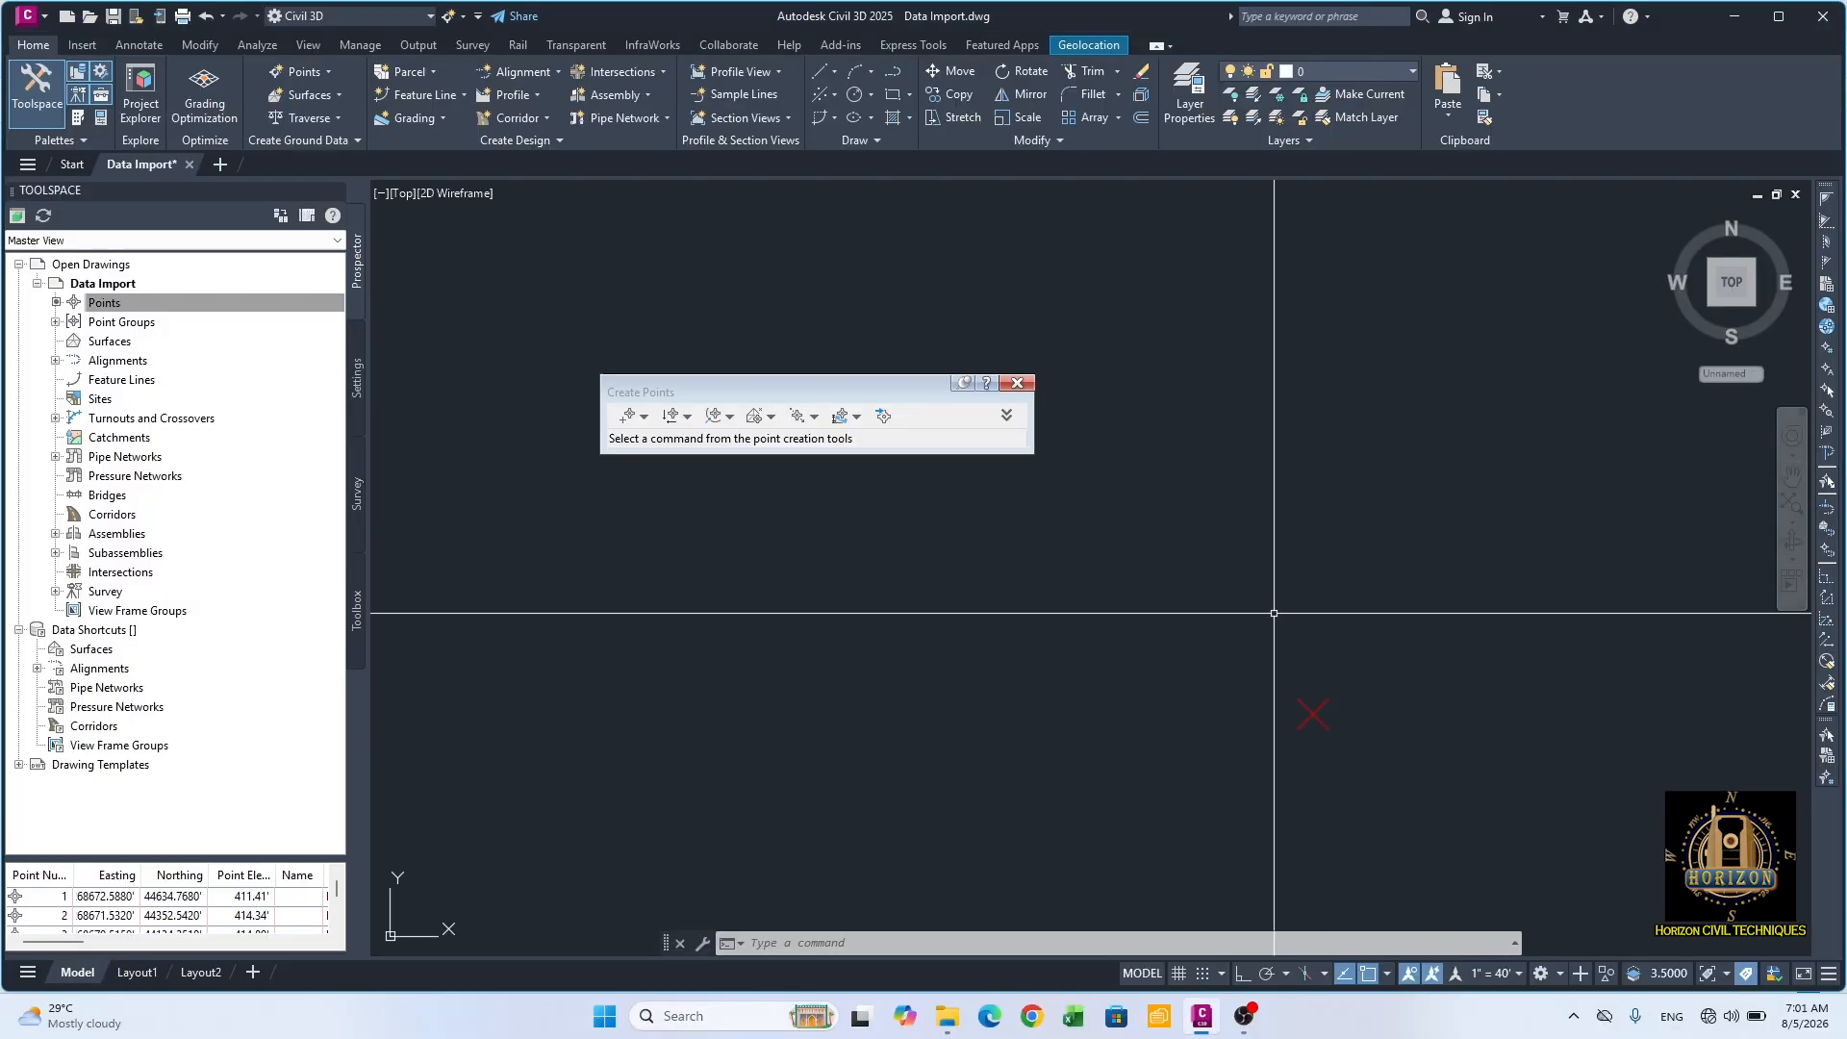
Step: Set out a Geodetic Direction and Distance point from the manual SL point with azimuth 37° and geodesic distance 100
click(644, 415)
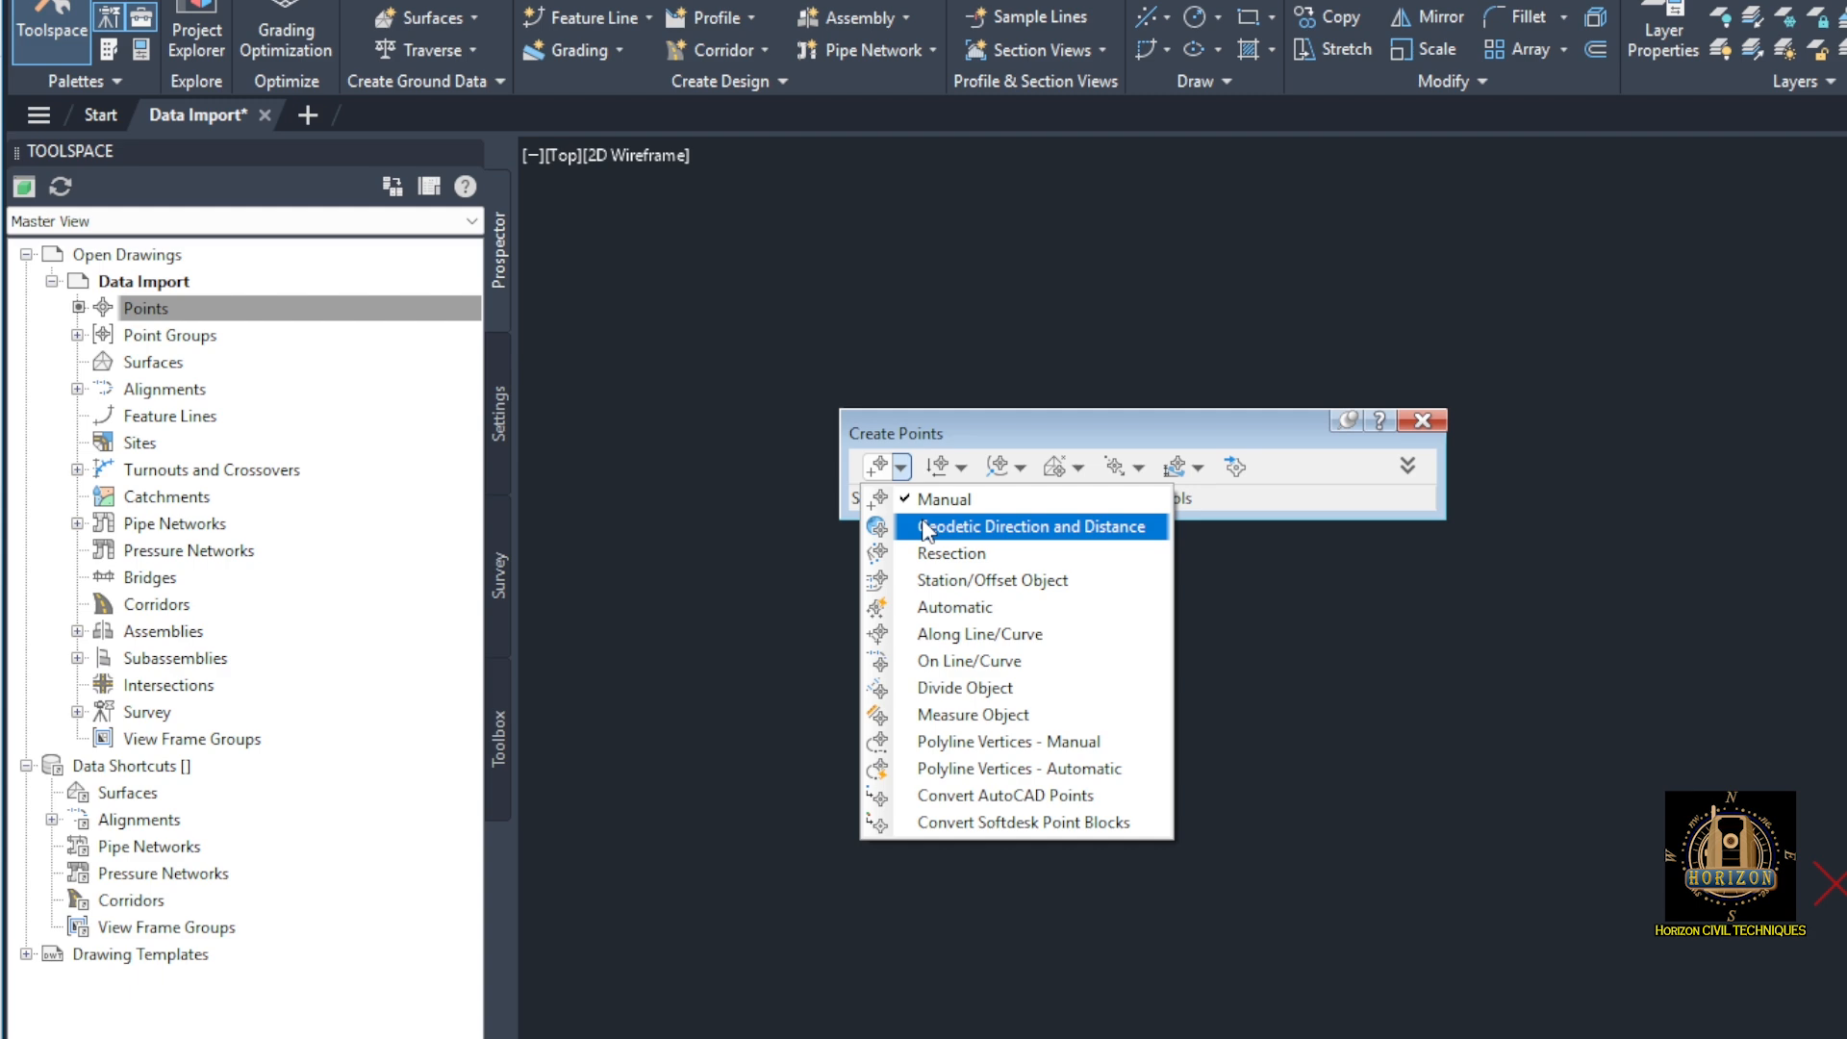
click(923, 528)
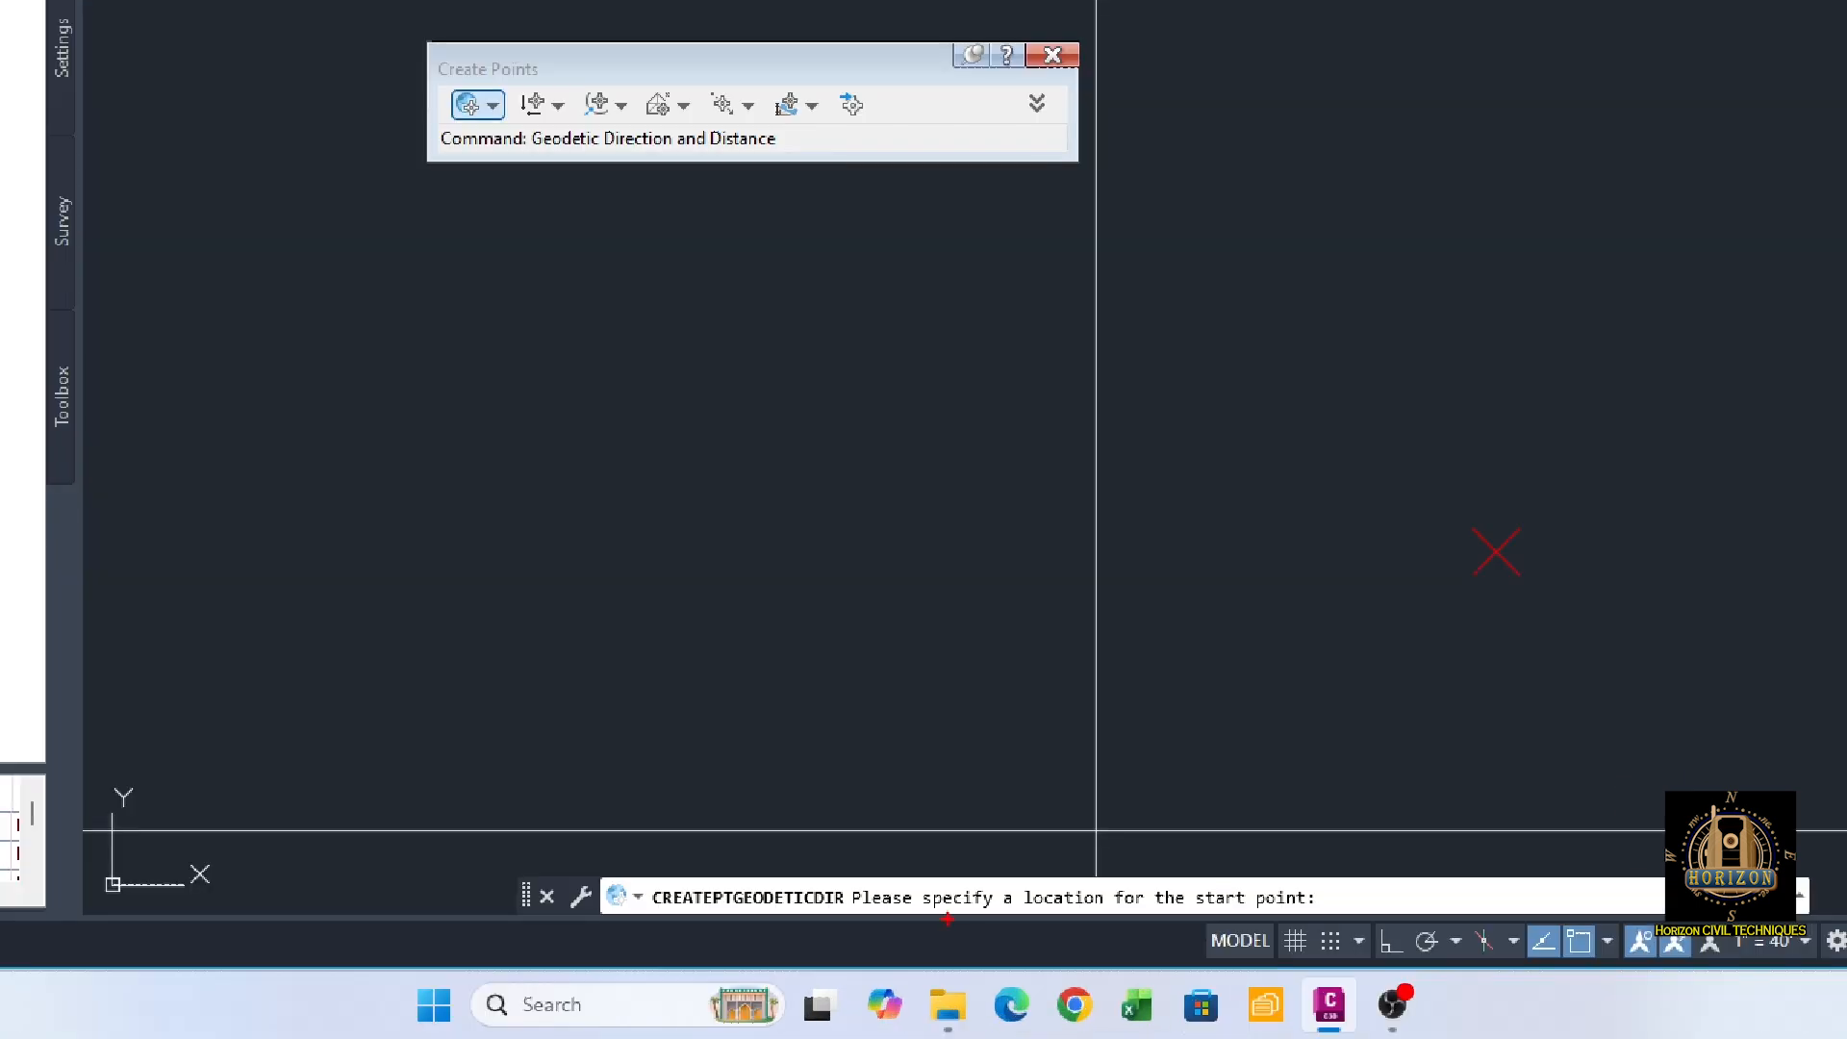
mouse_move(832, 880)
ctrl+mouse_down()
mouse_move(935, 910)
mouse_move(1358, 924)
ctrl+mouse_up()
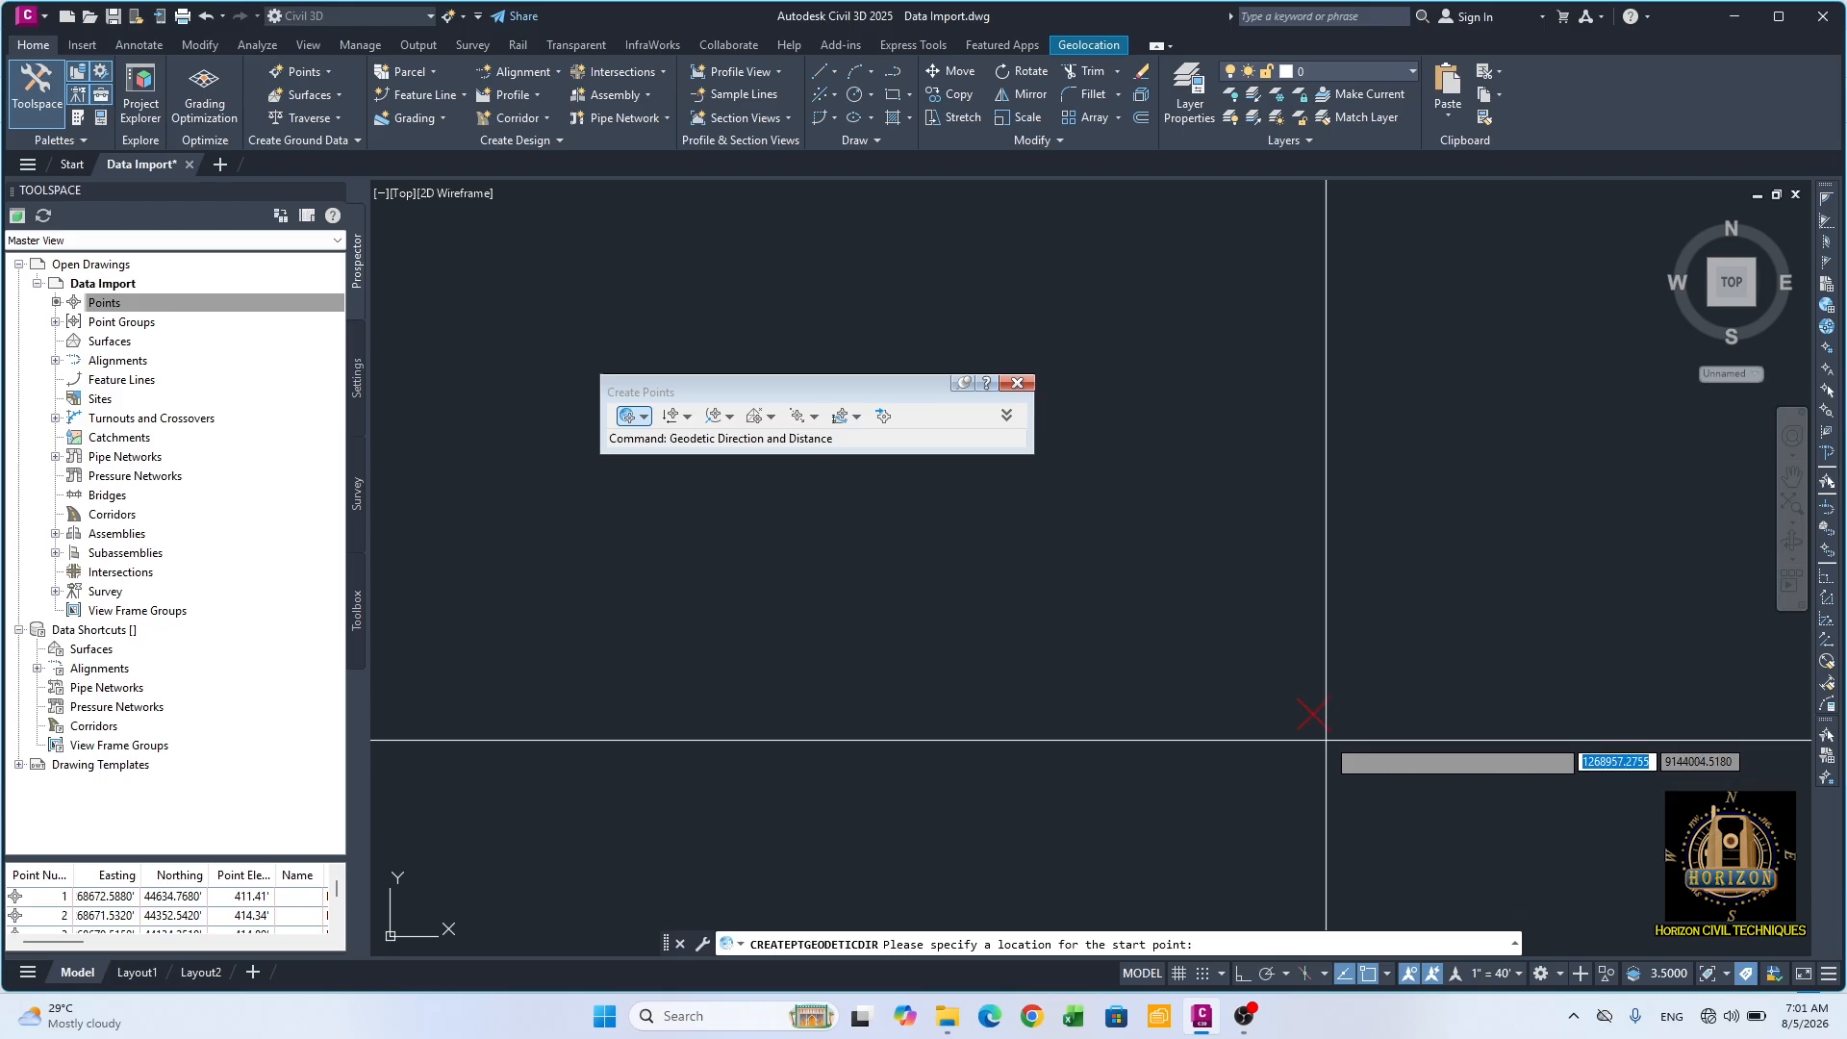
click(1313, 712)
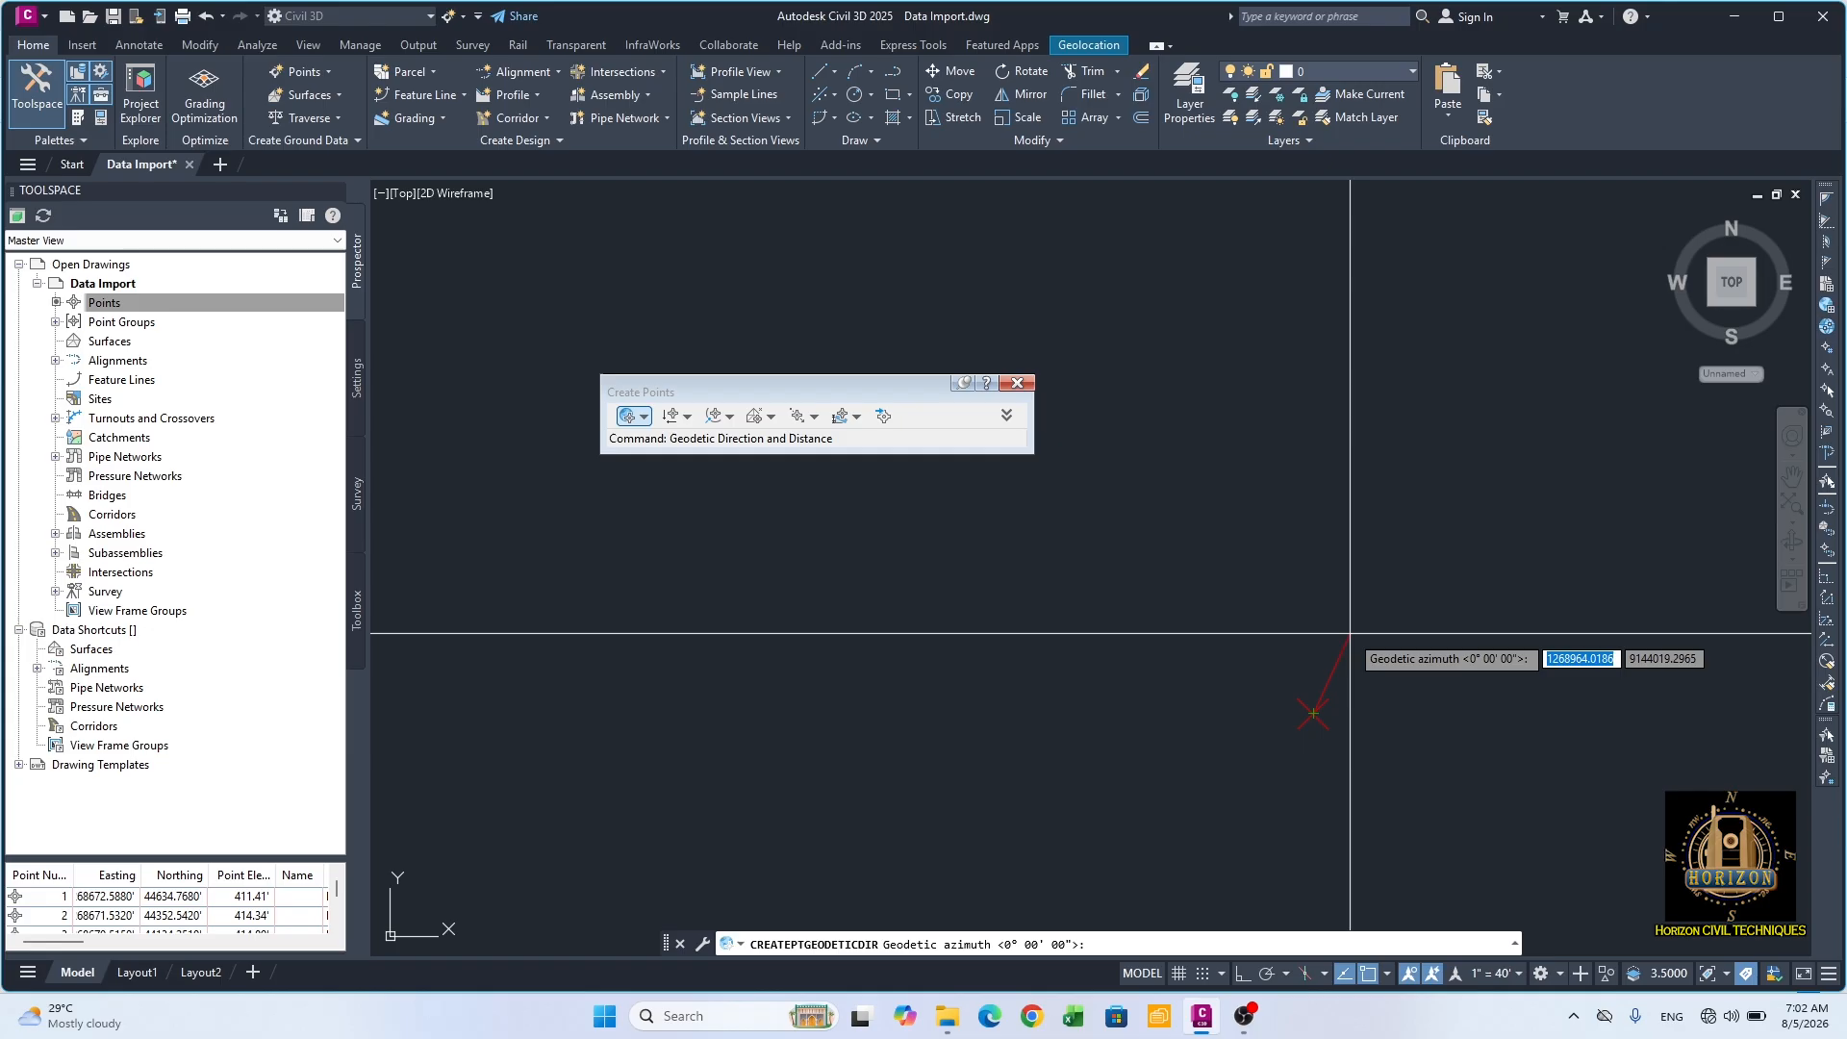
text(37)
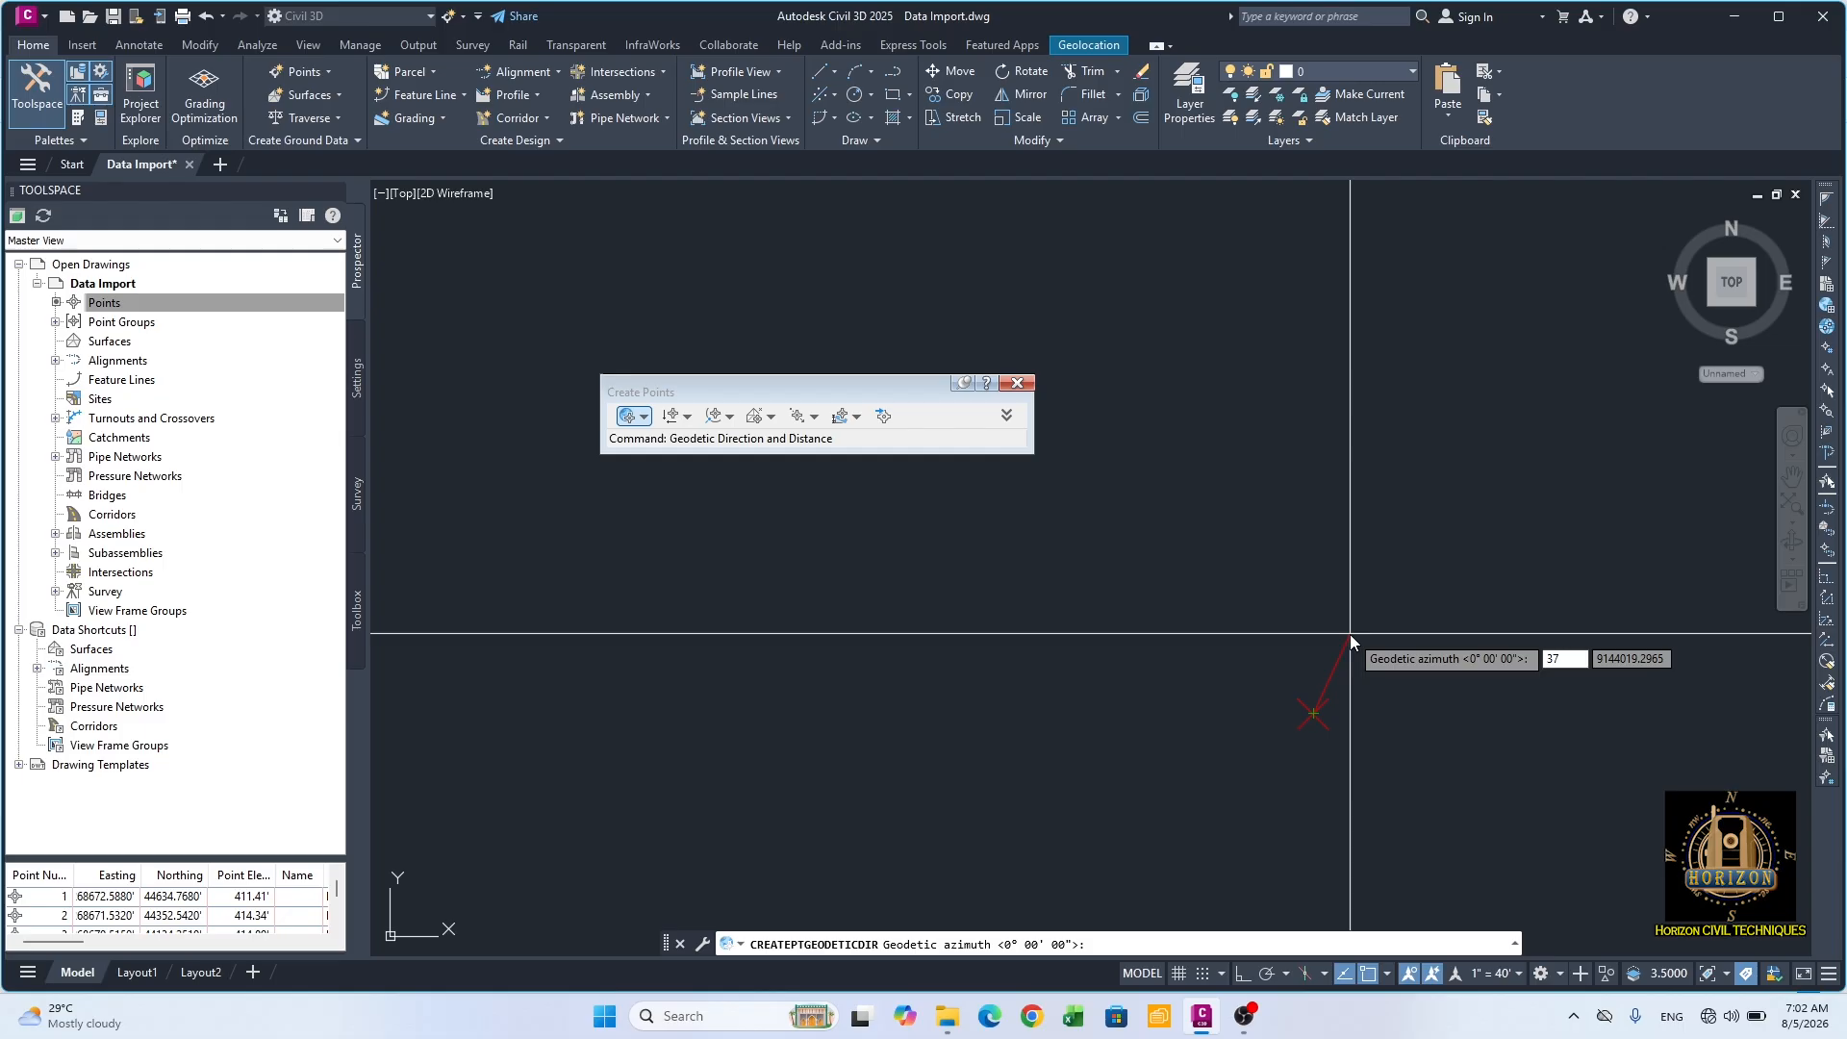
key(Return)
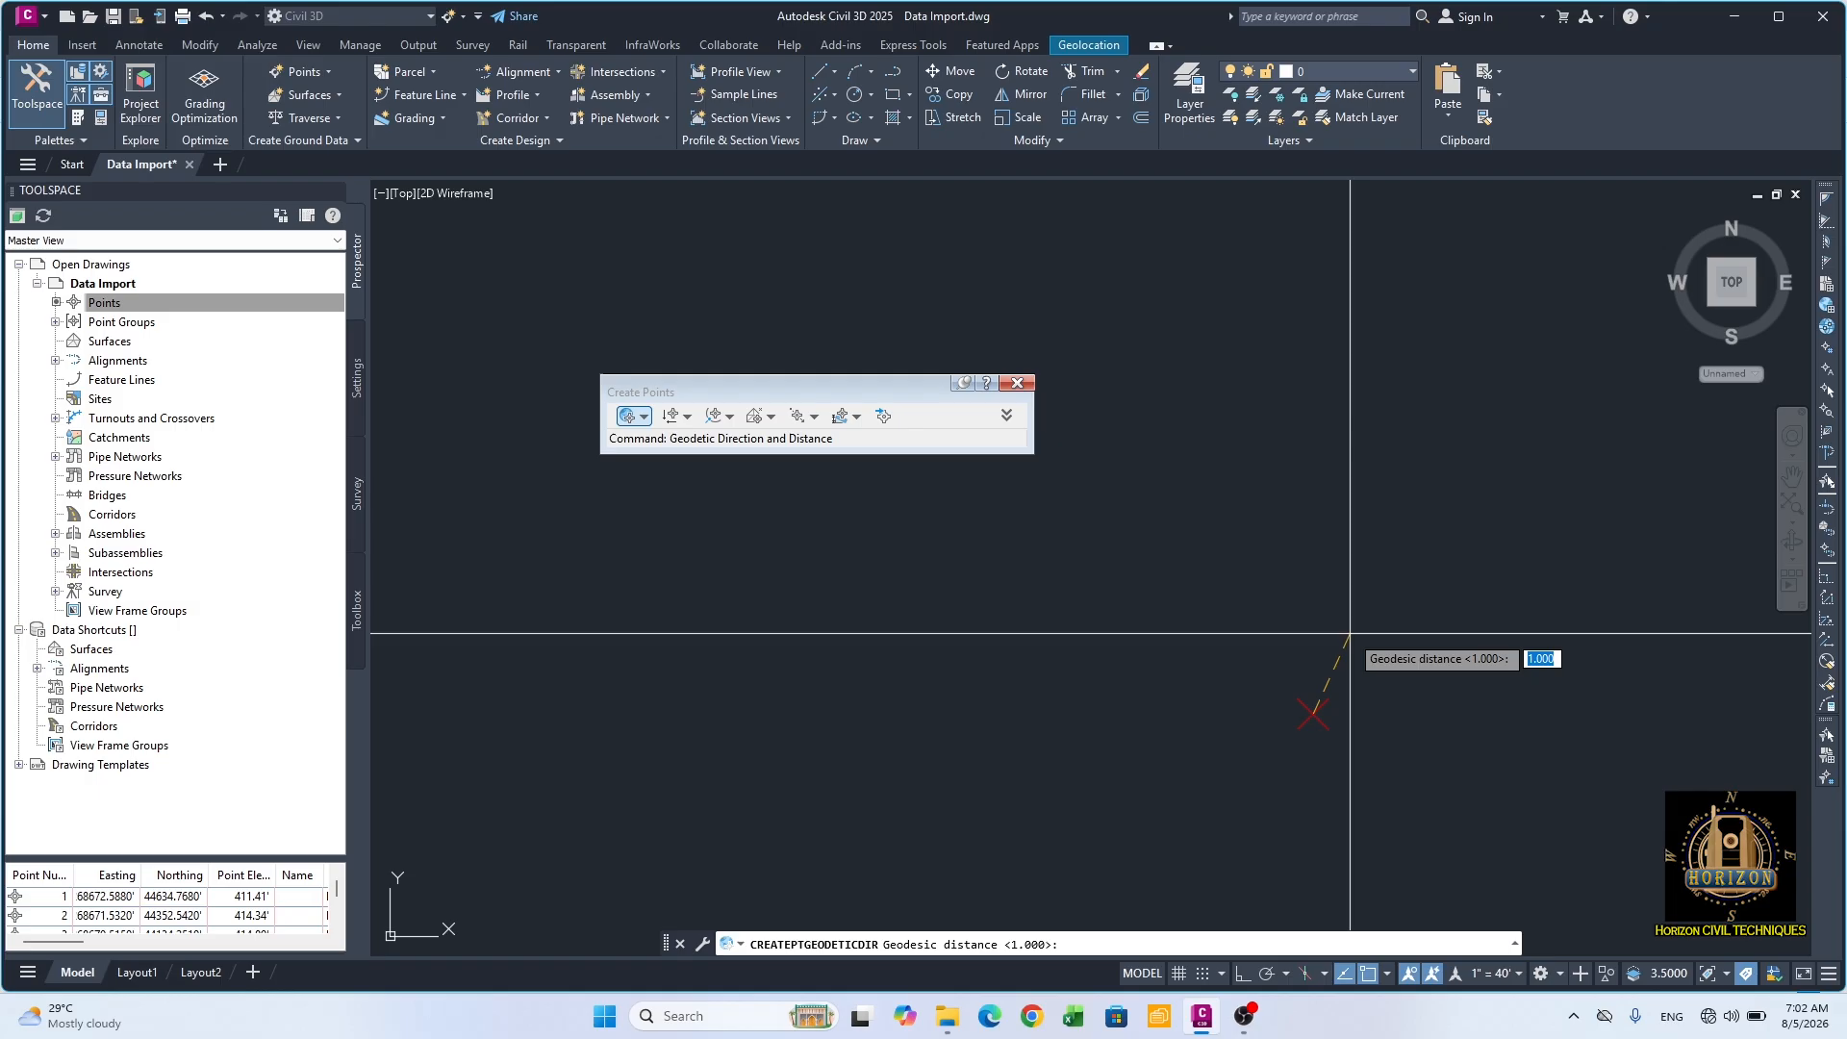
text(100)
key(Return)
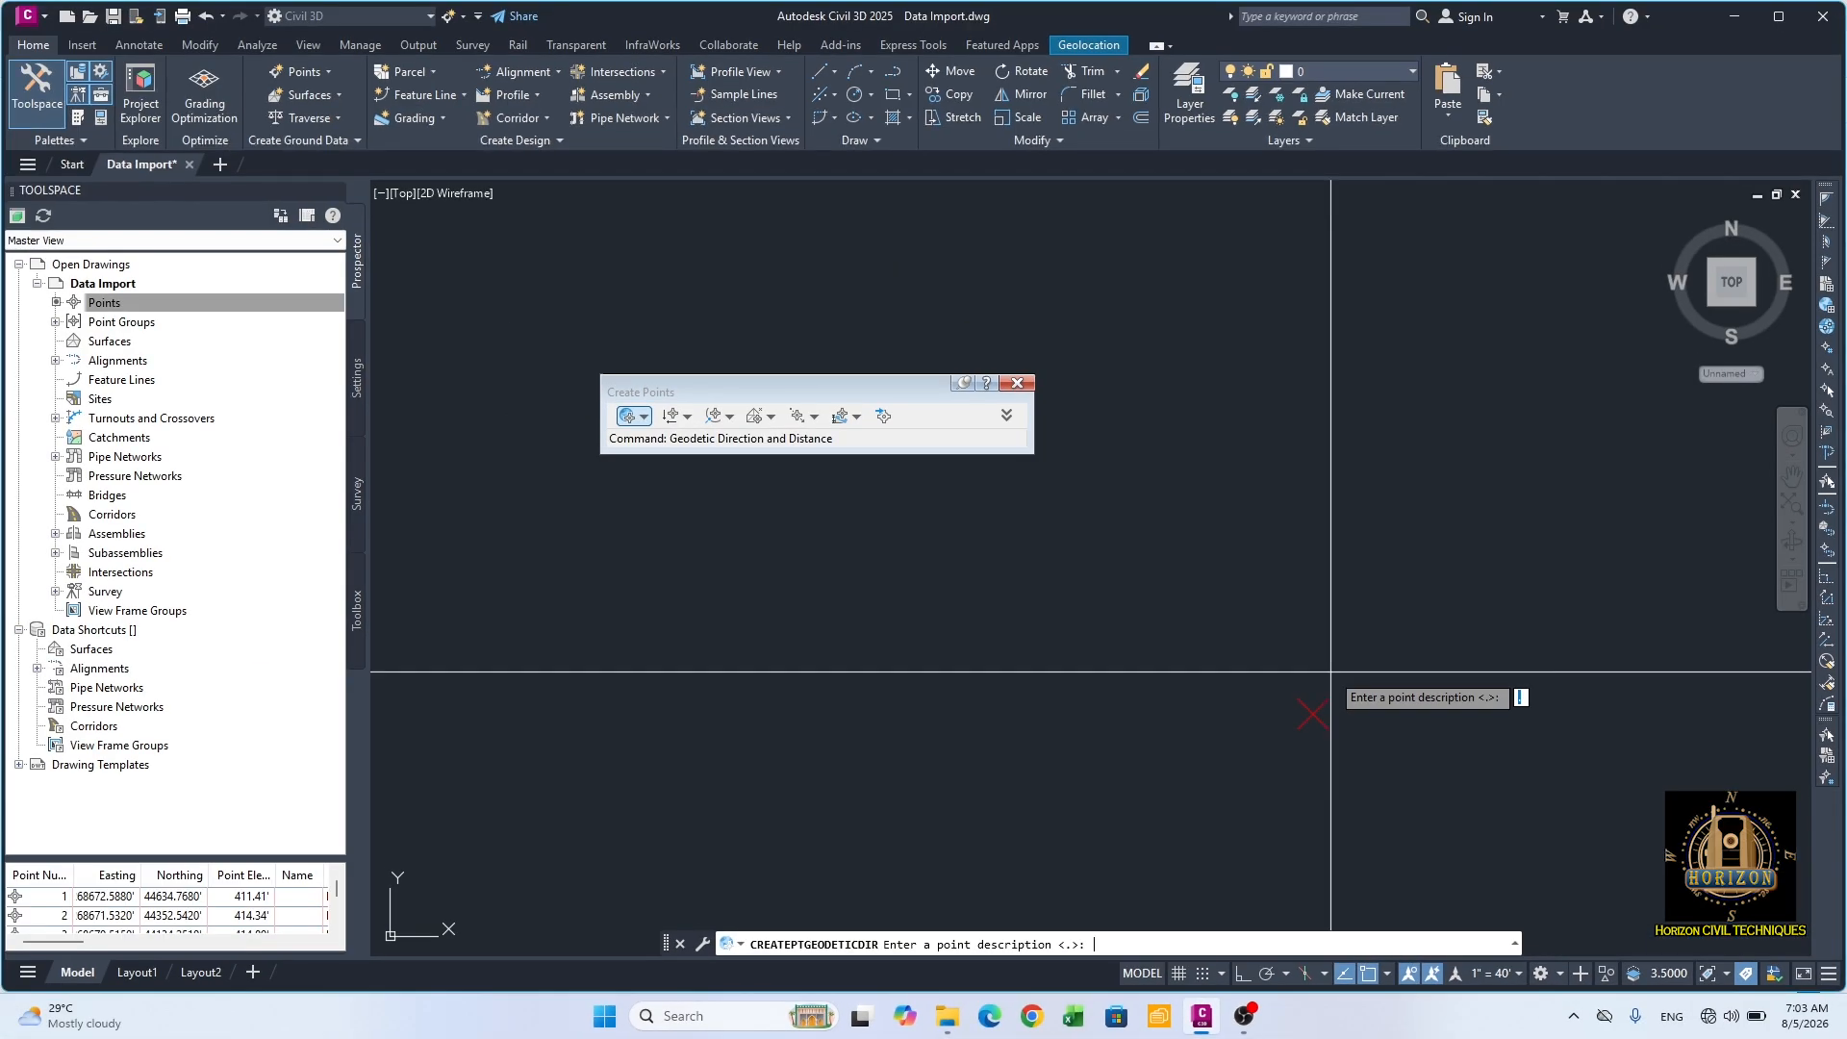
Step: Complete the geodetic point with description SL and elevation 120, ending point creation
text(SL)
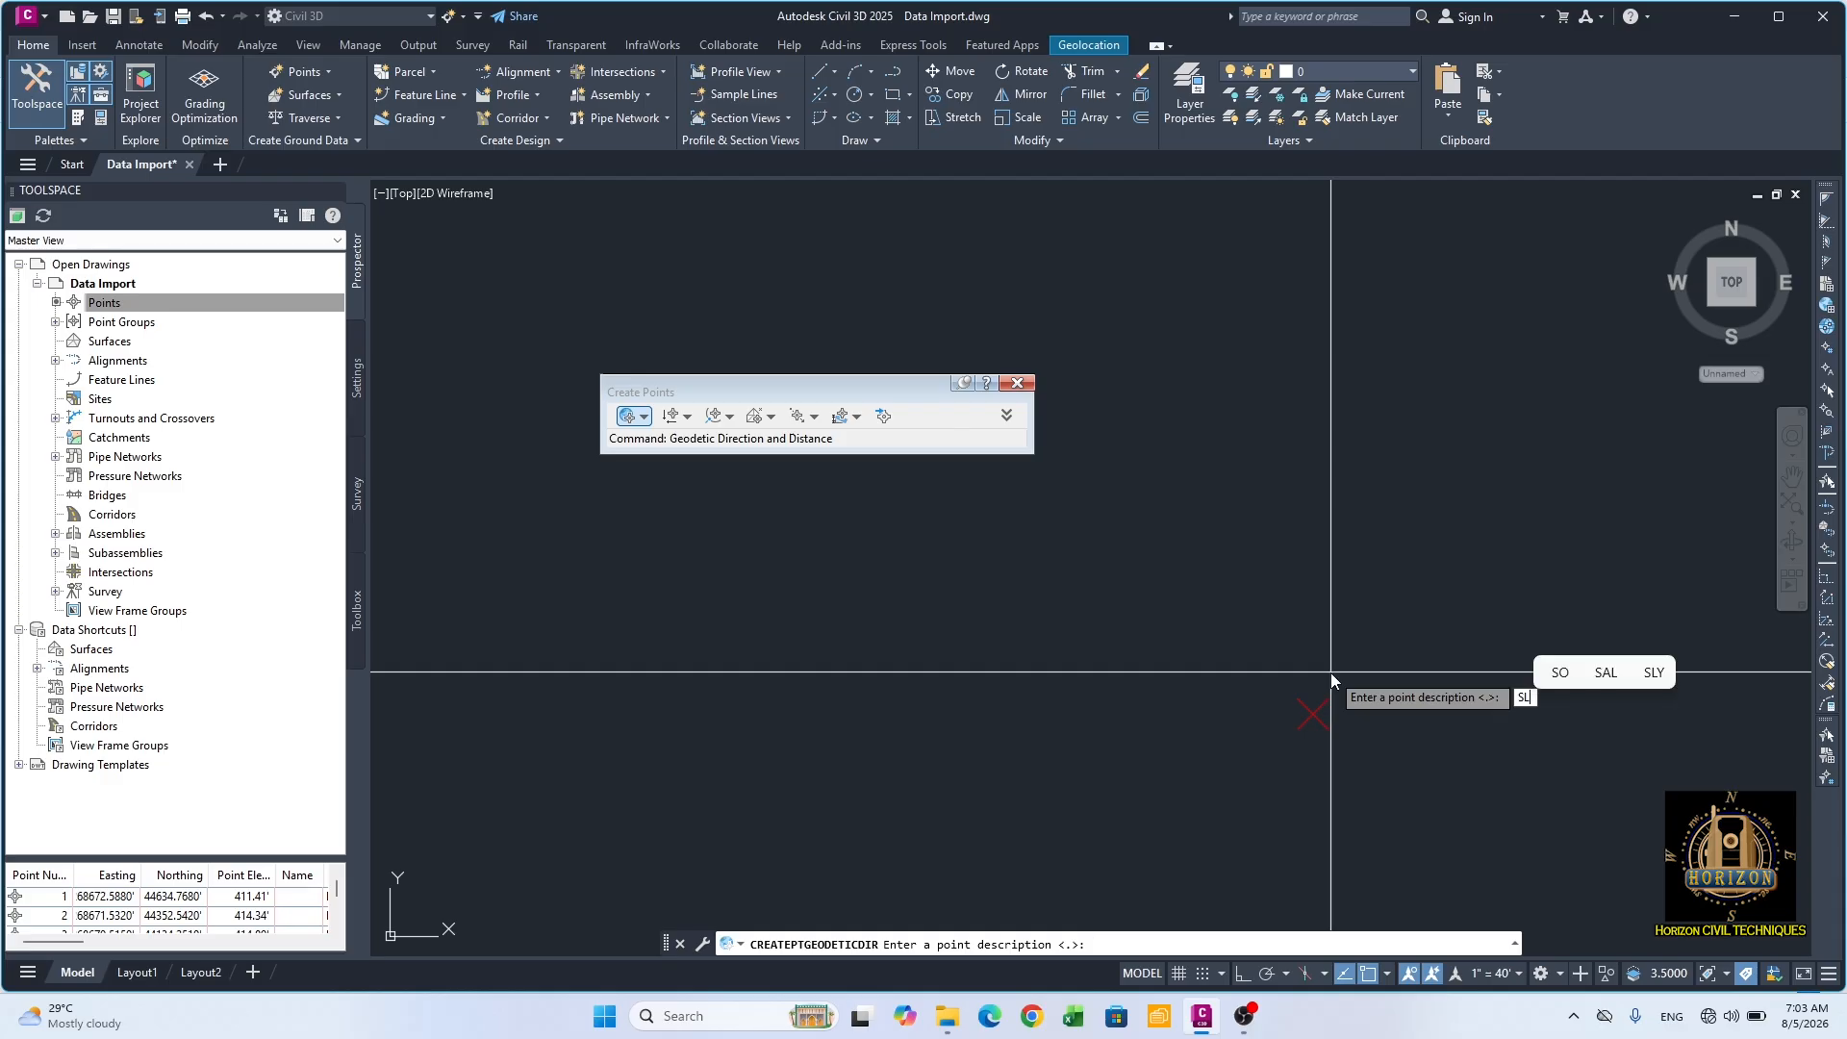
key(Return)
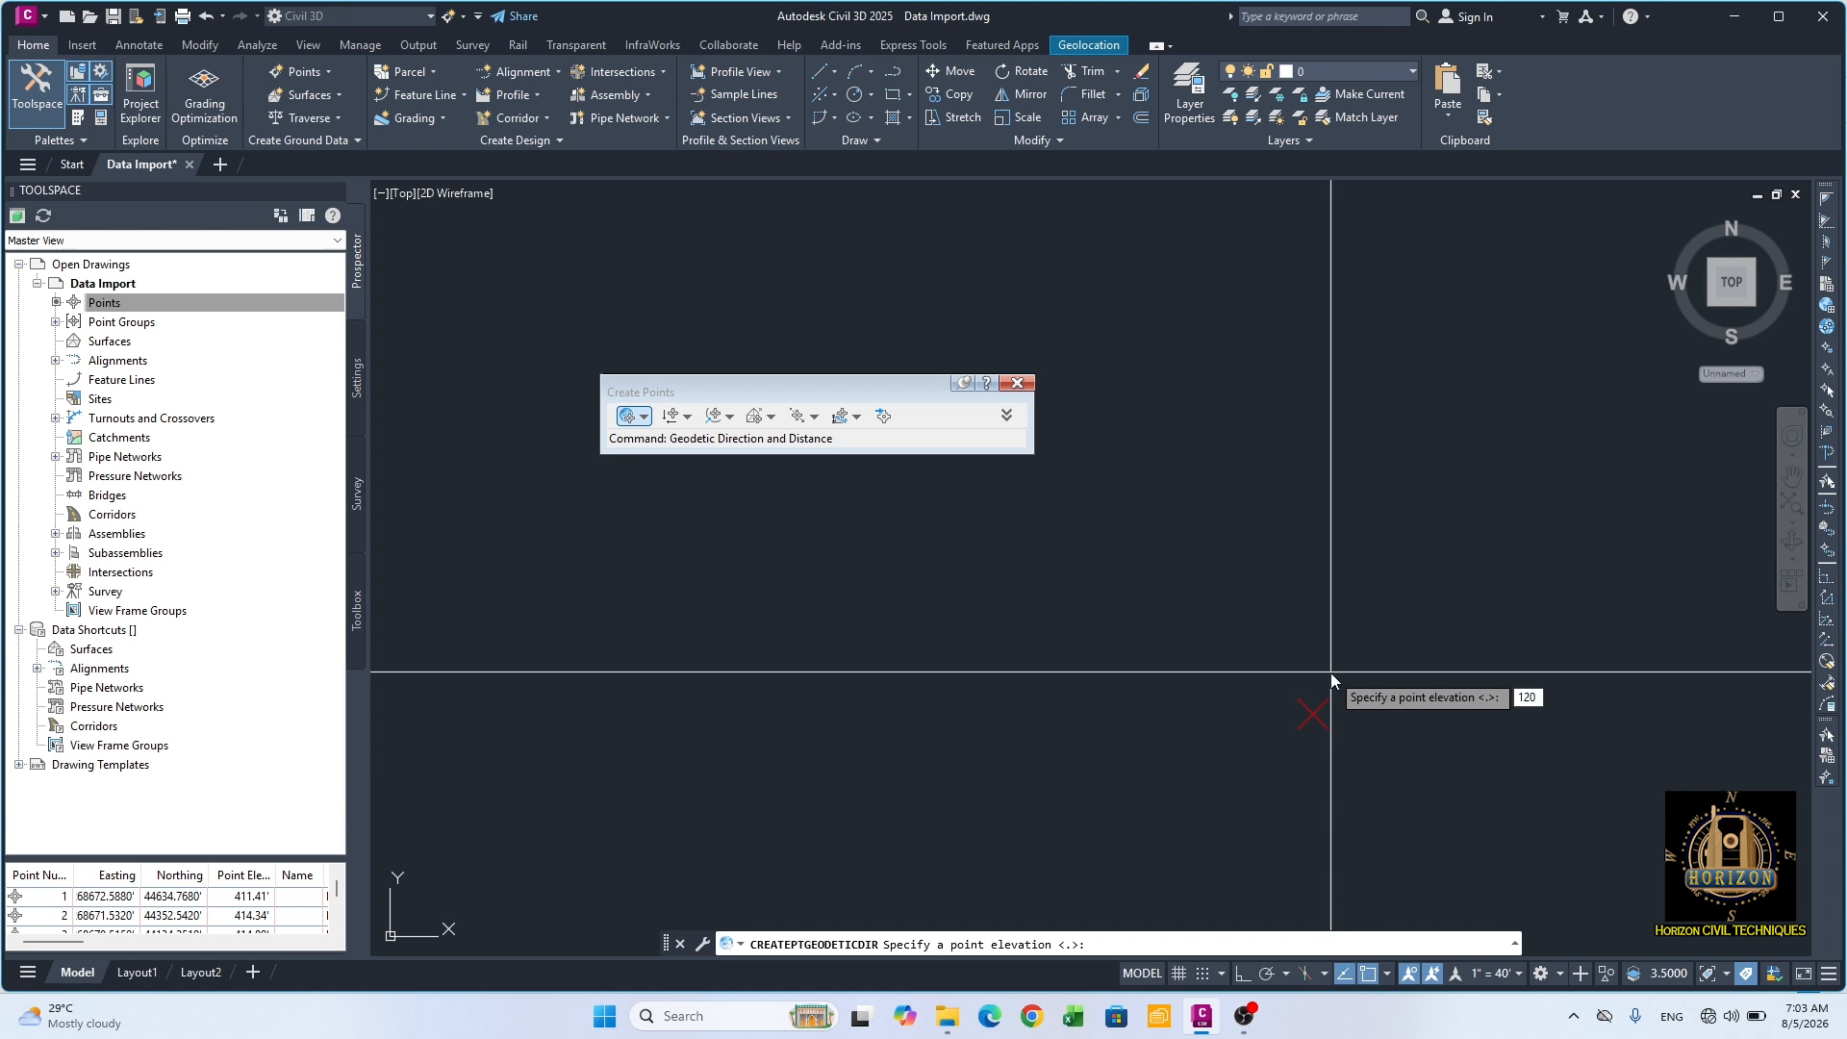
key(Return)
scroll(1168, 669, down, 2)
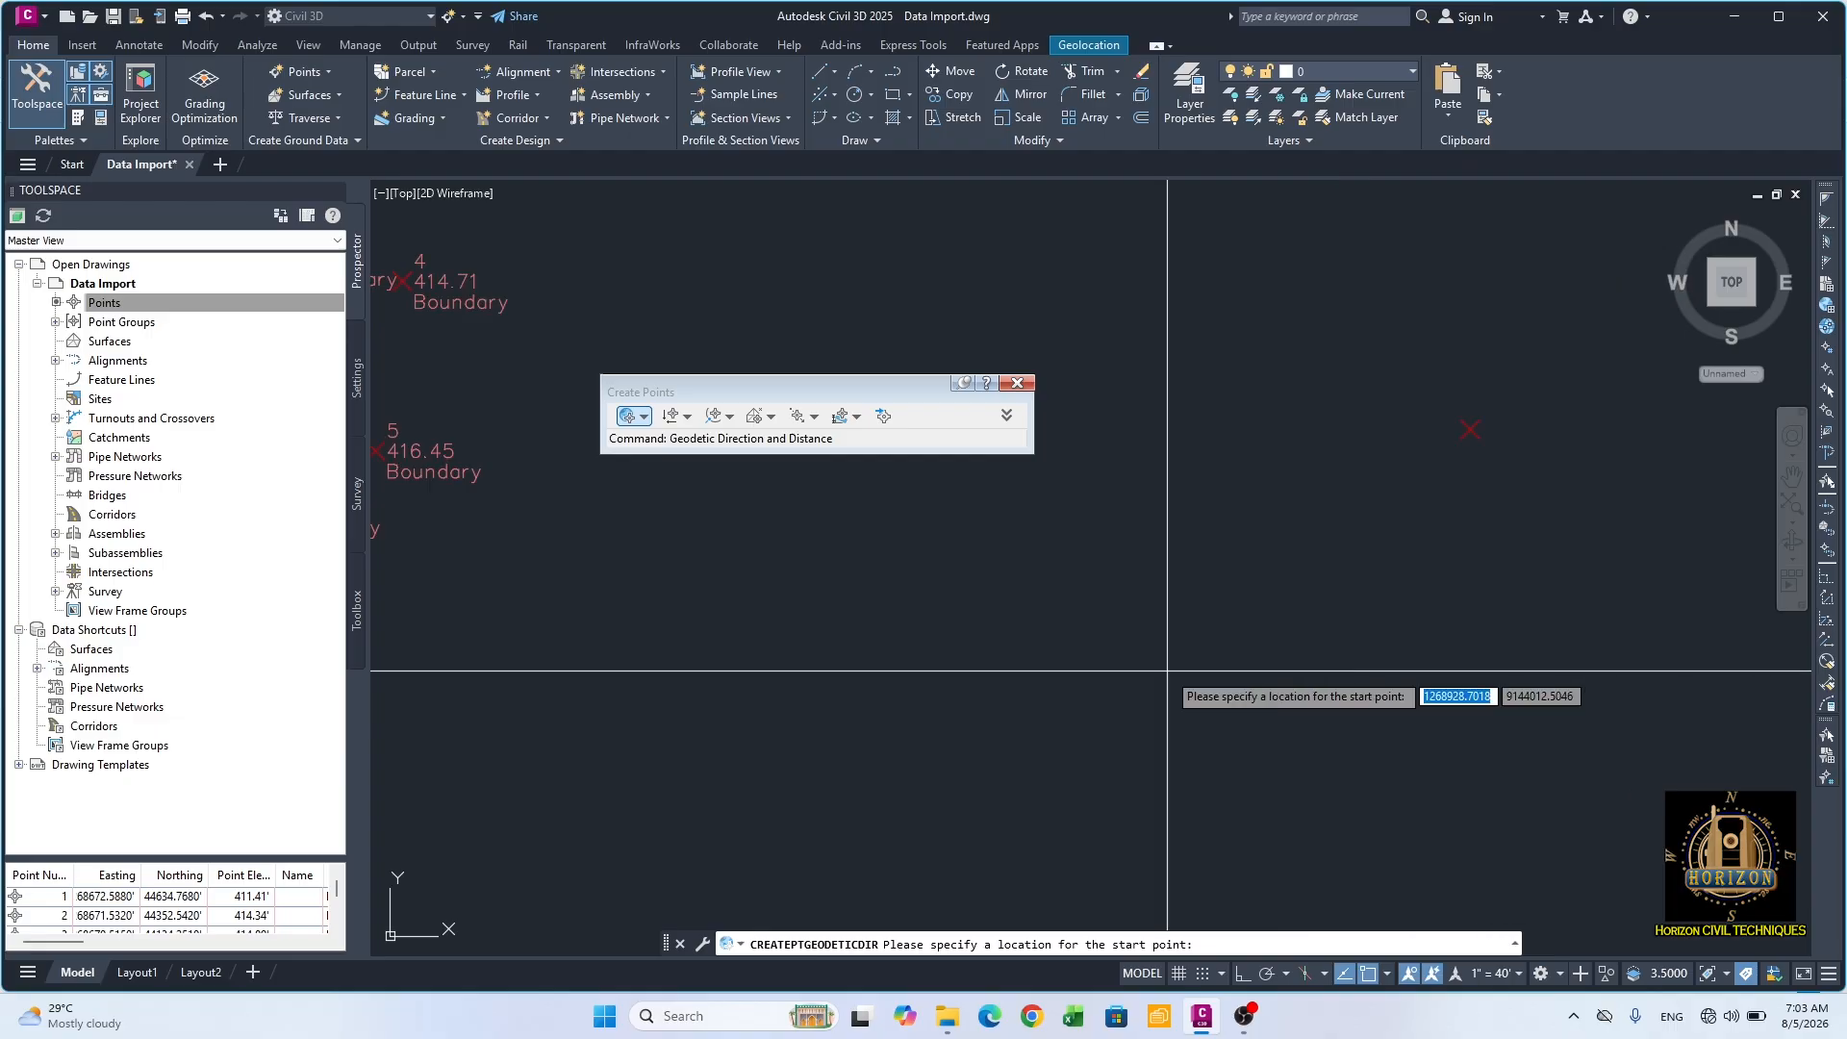
key(Escape)
middle_drag(1427, 605, 1339, 644)
click(1384, 462)
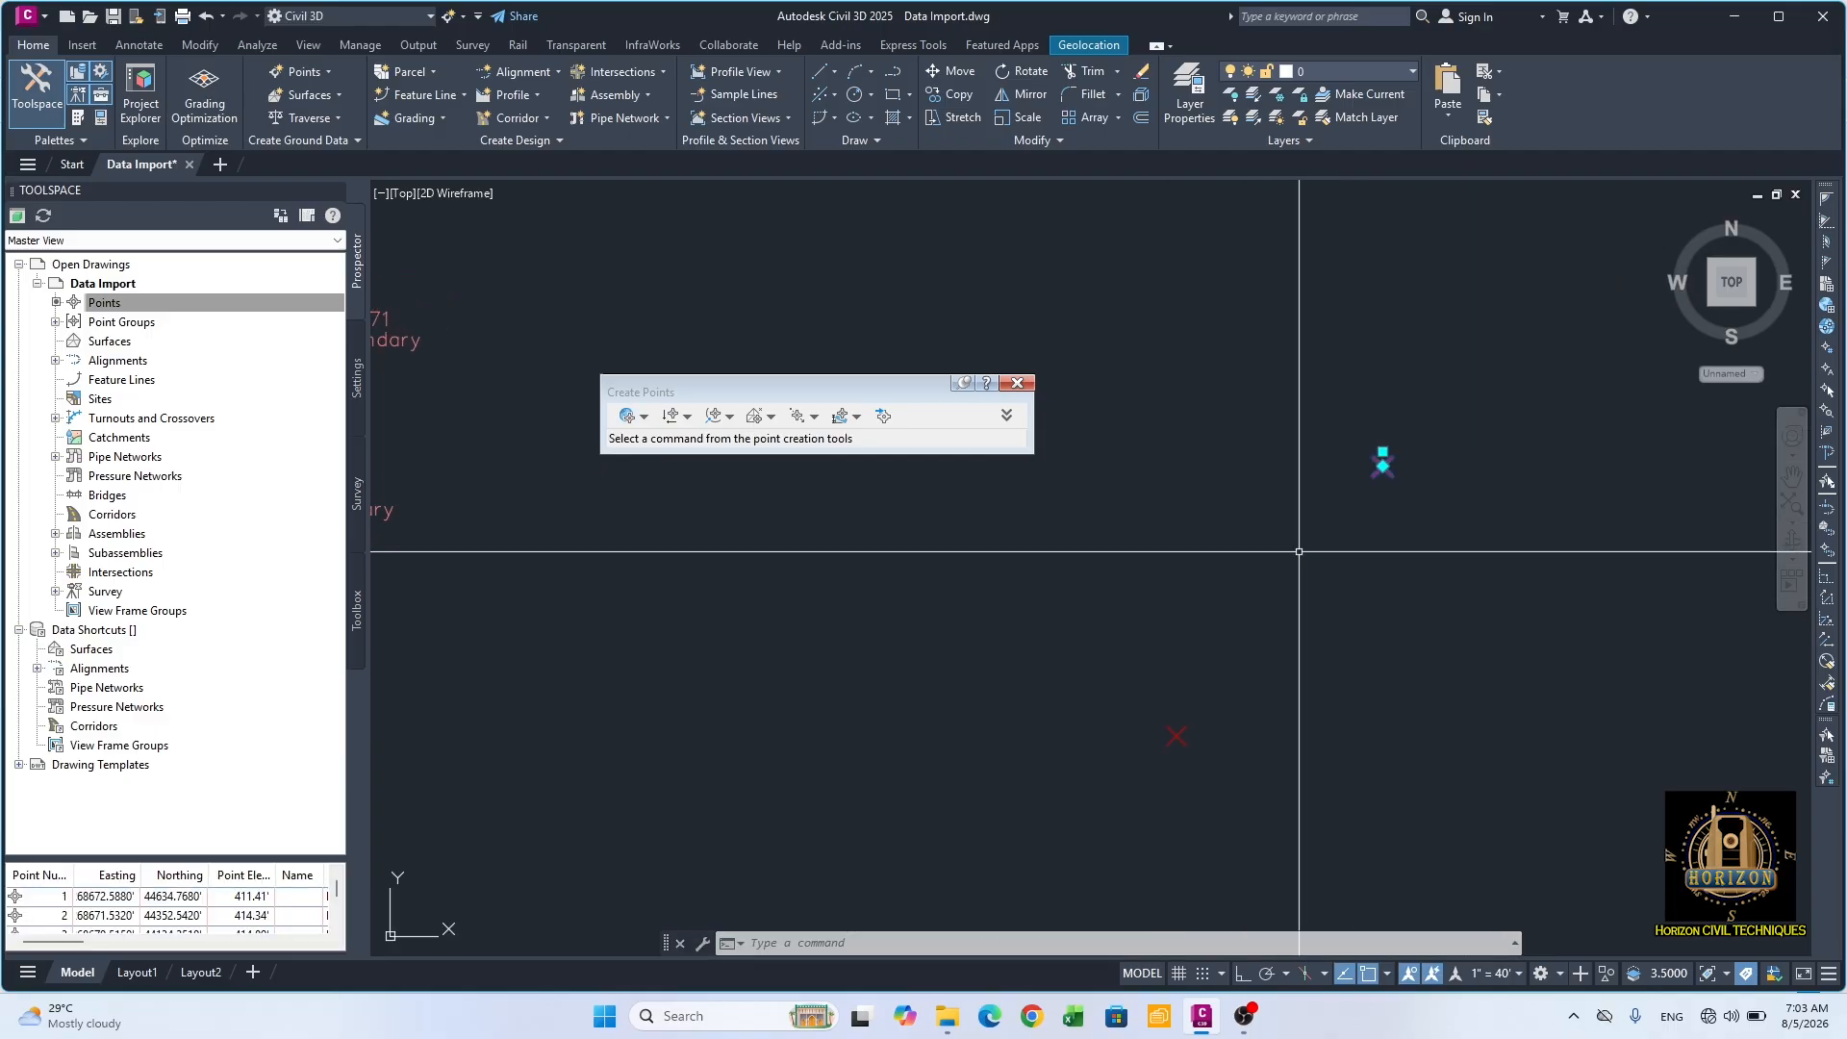
key(Escape)
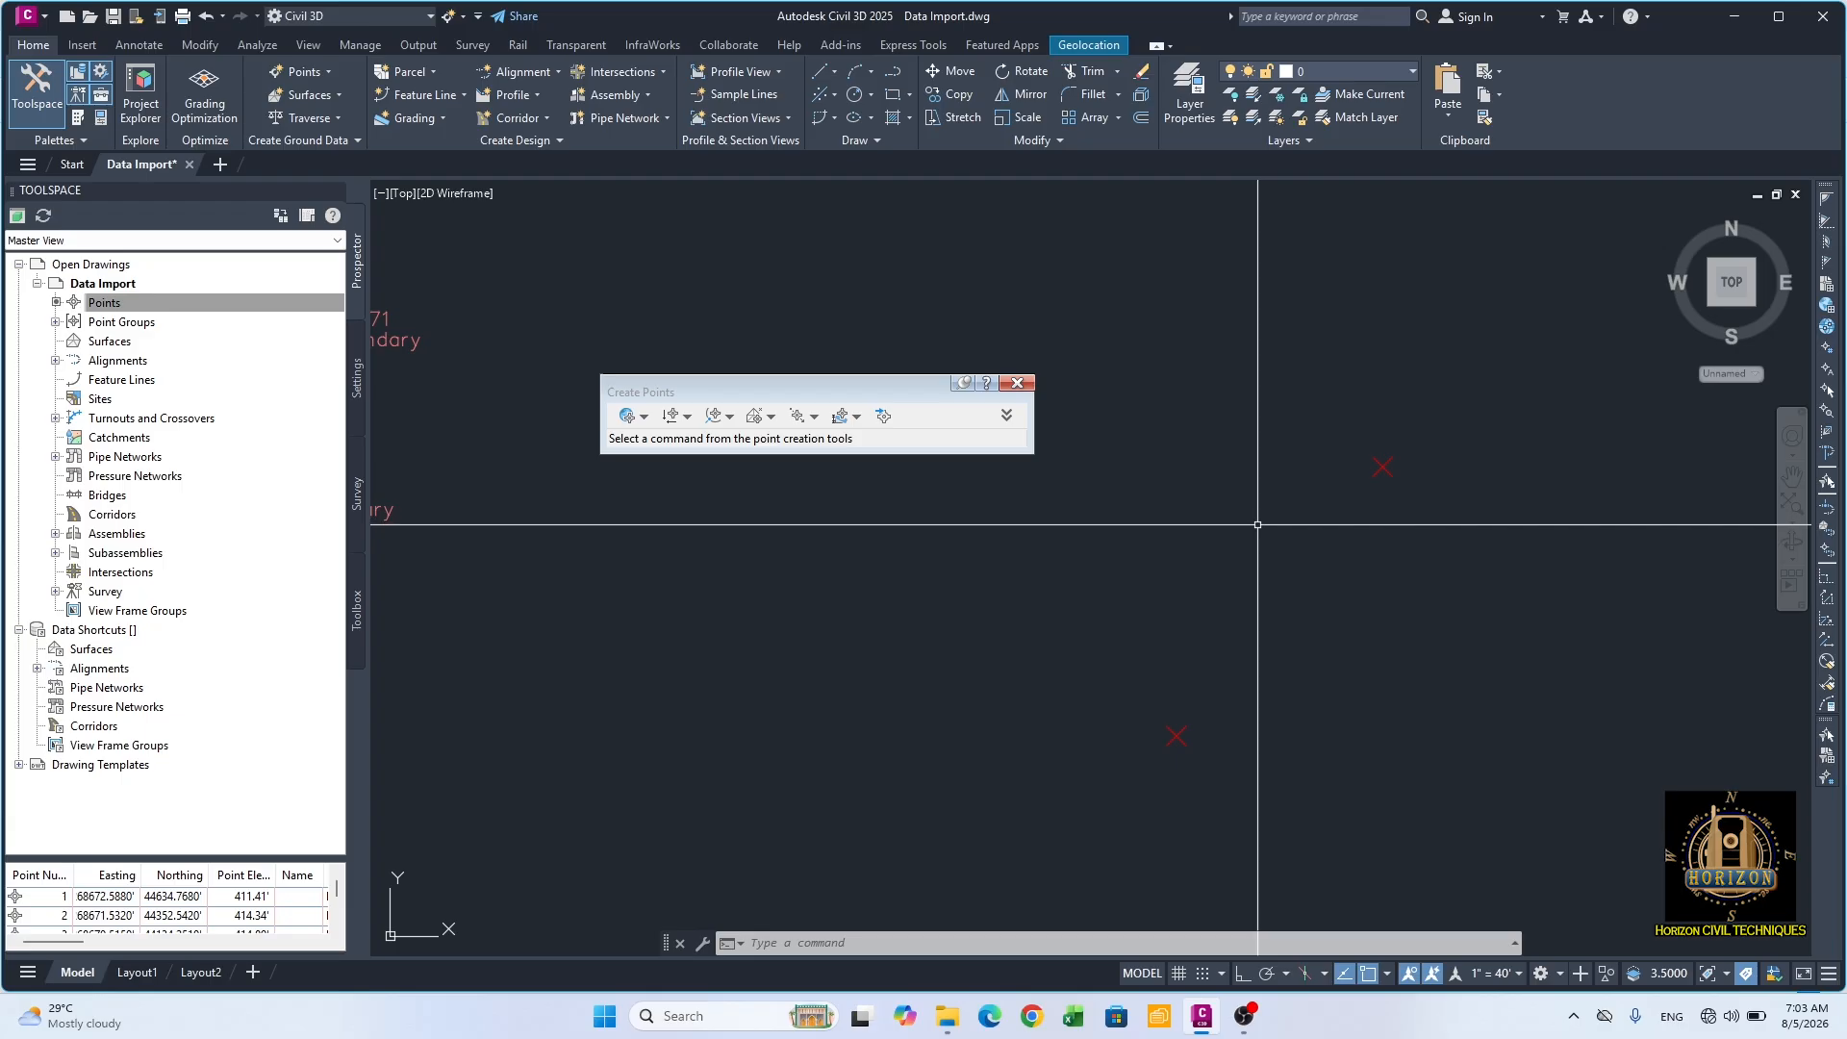
text(pl)
key(Return)
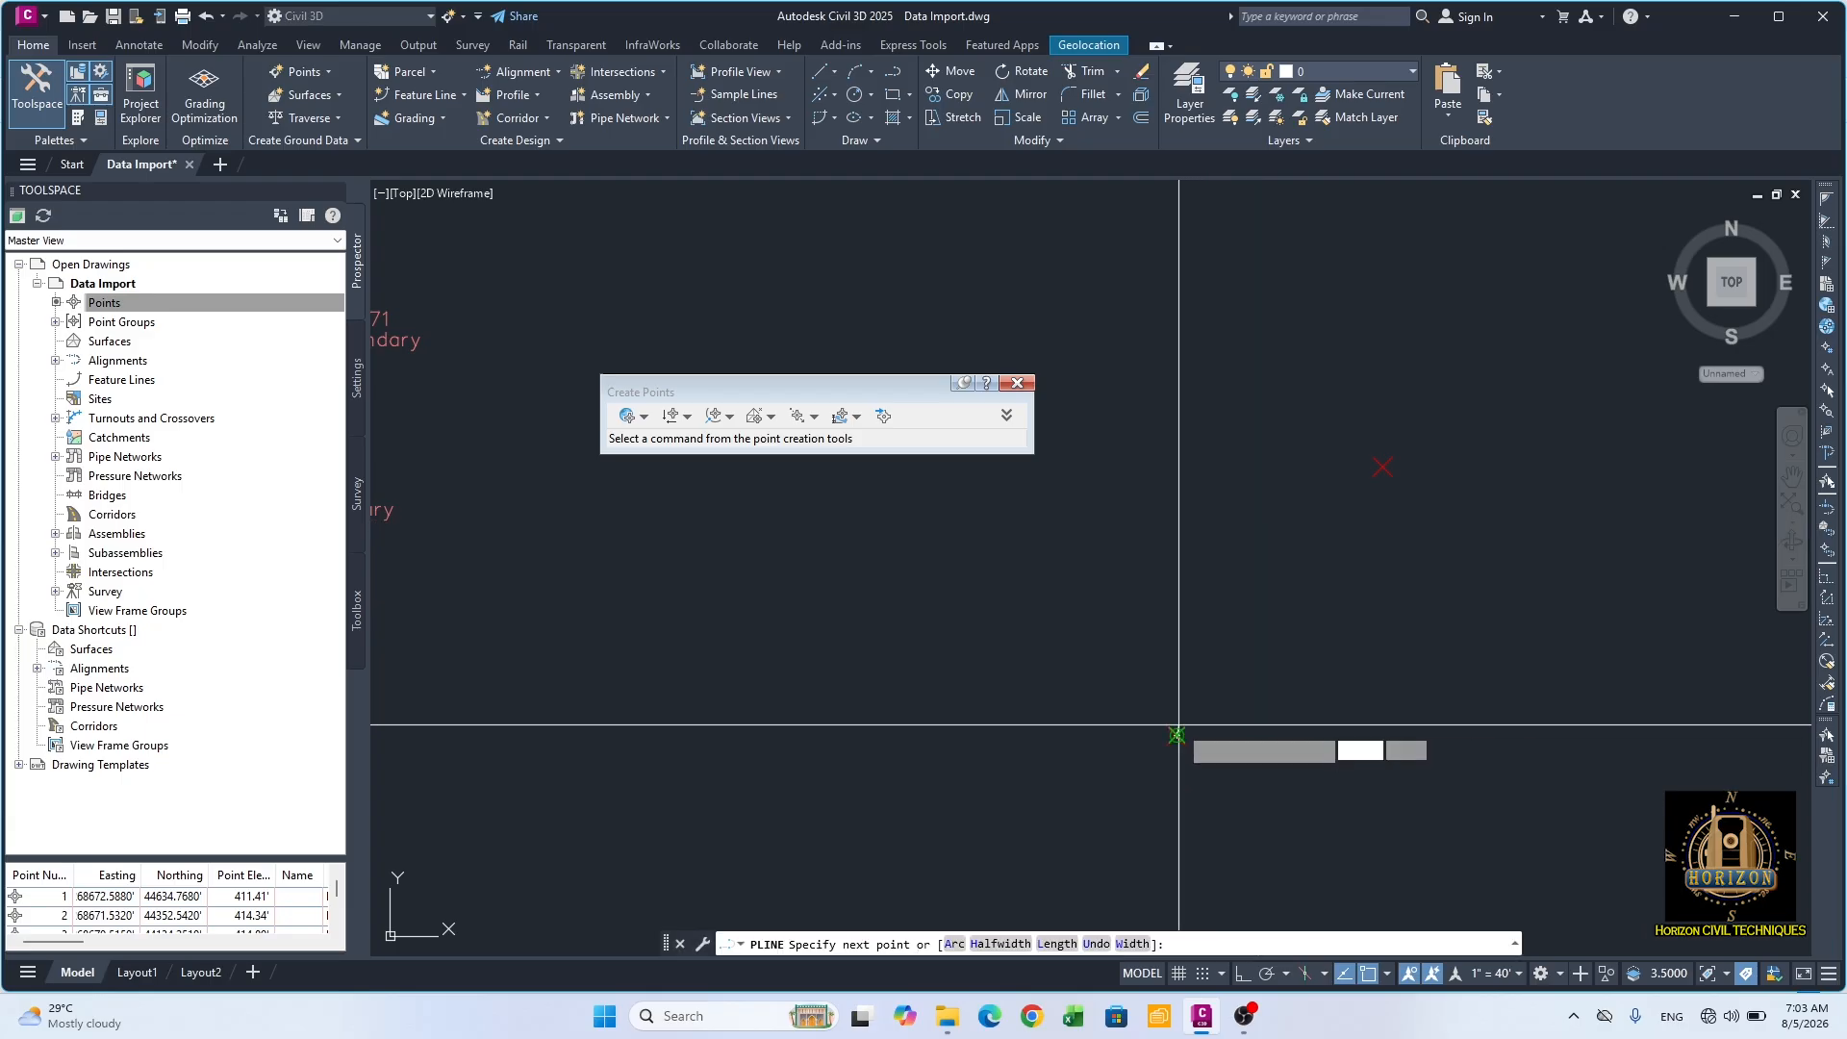
click(1176, 736)
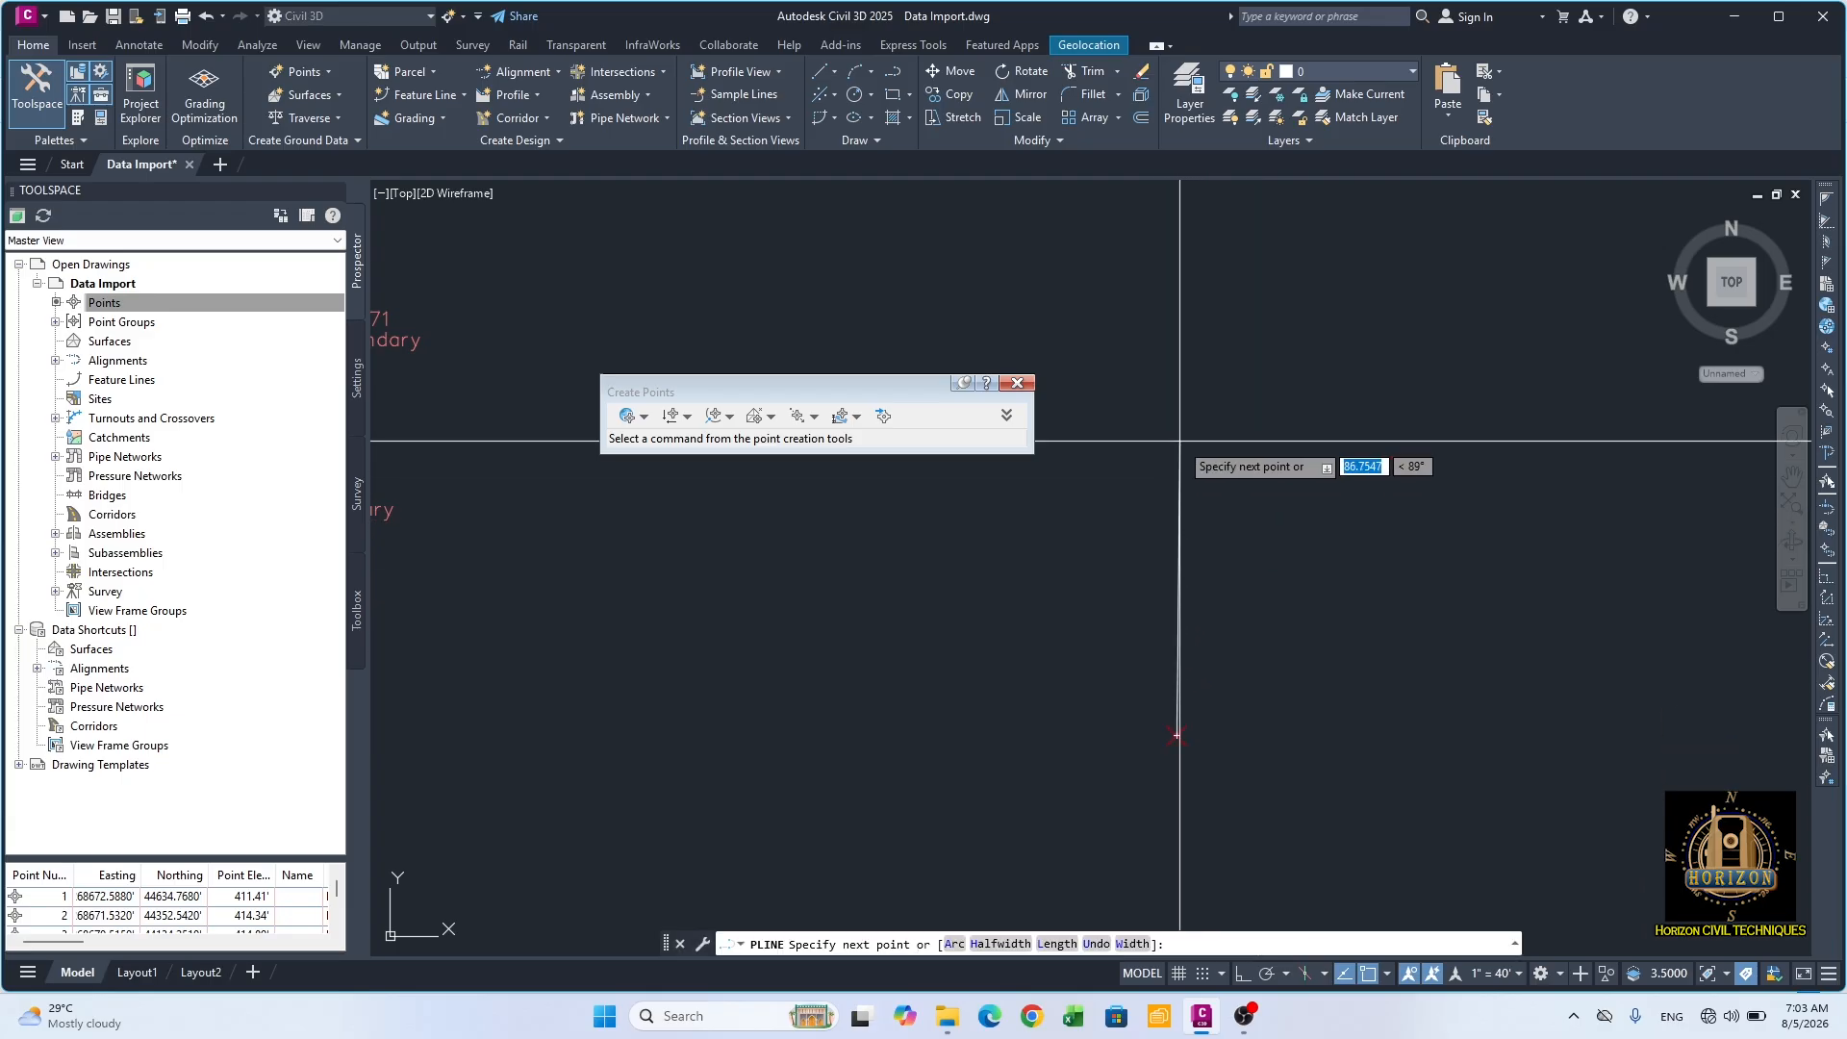
key(Escape)
Step: Draw a vertical reference line due north from the manual SL point, with orthogonal drawing on
text(l)
key(Return)
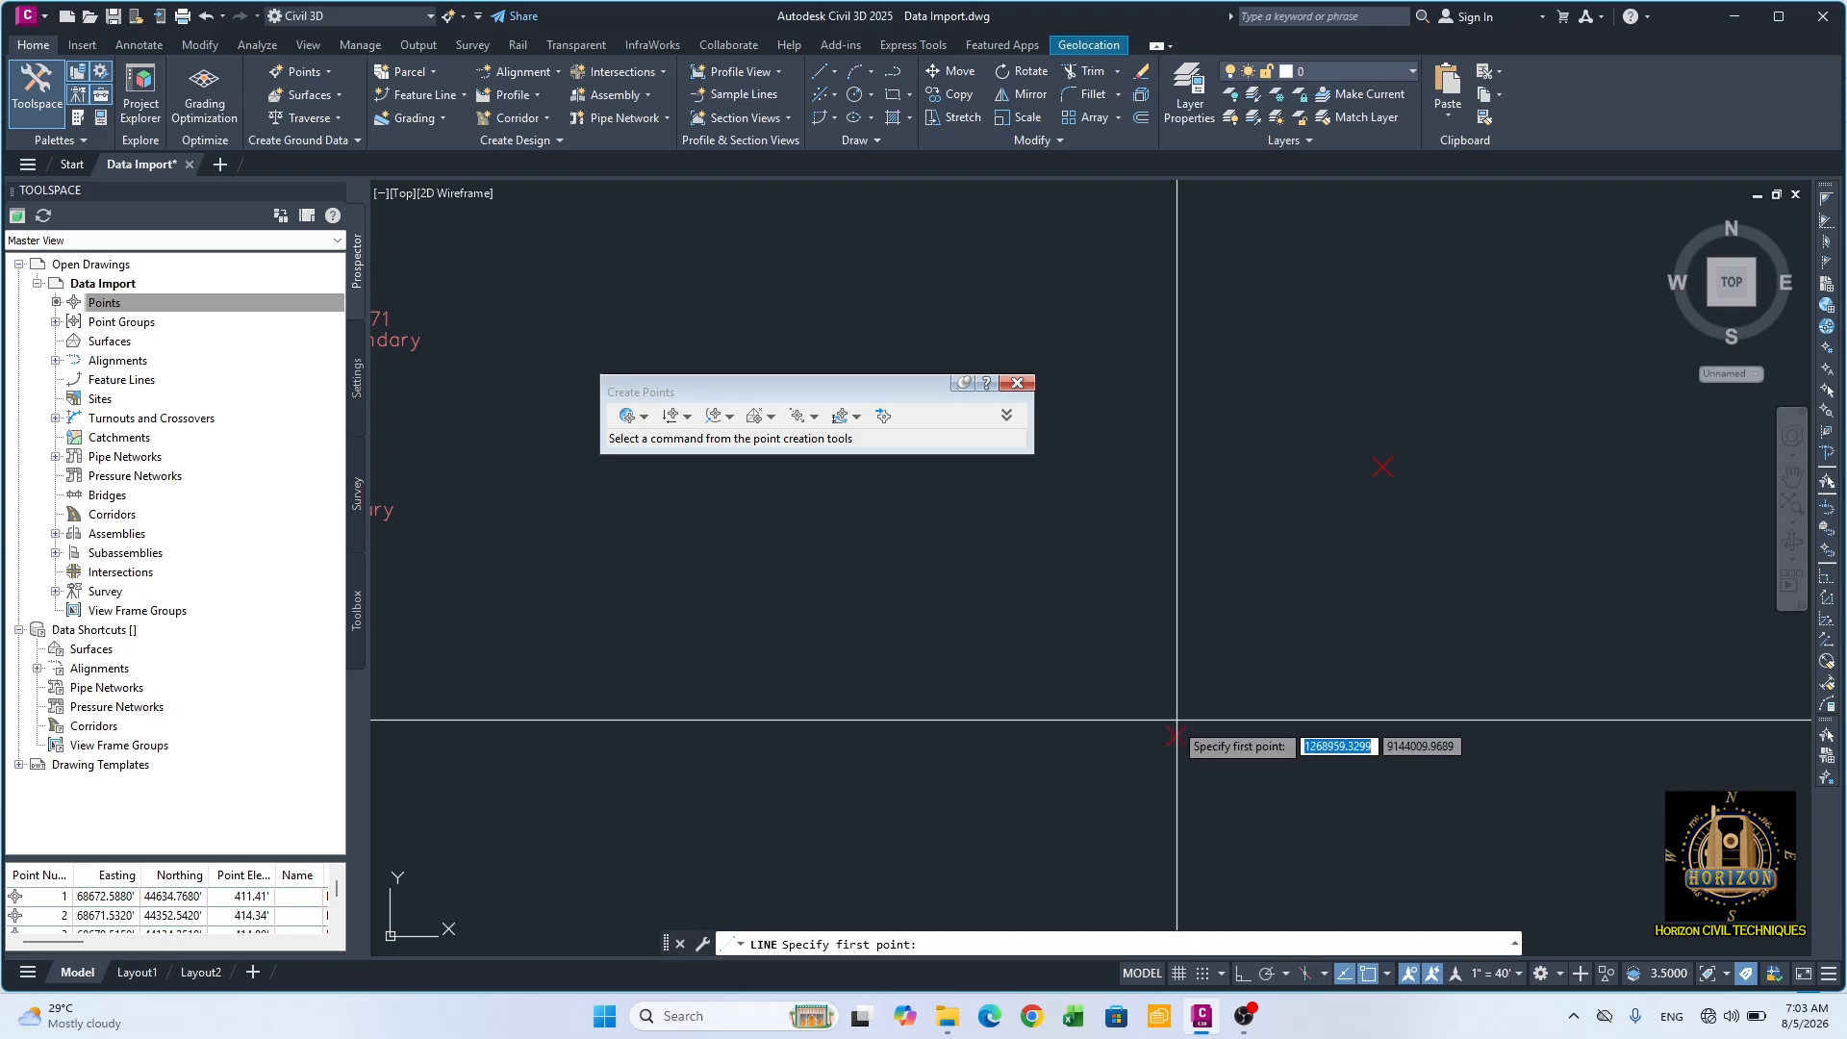
click(1177, 736)
key(F8)
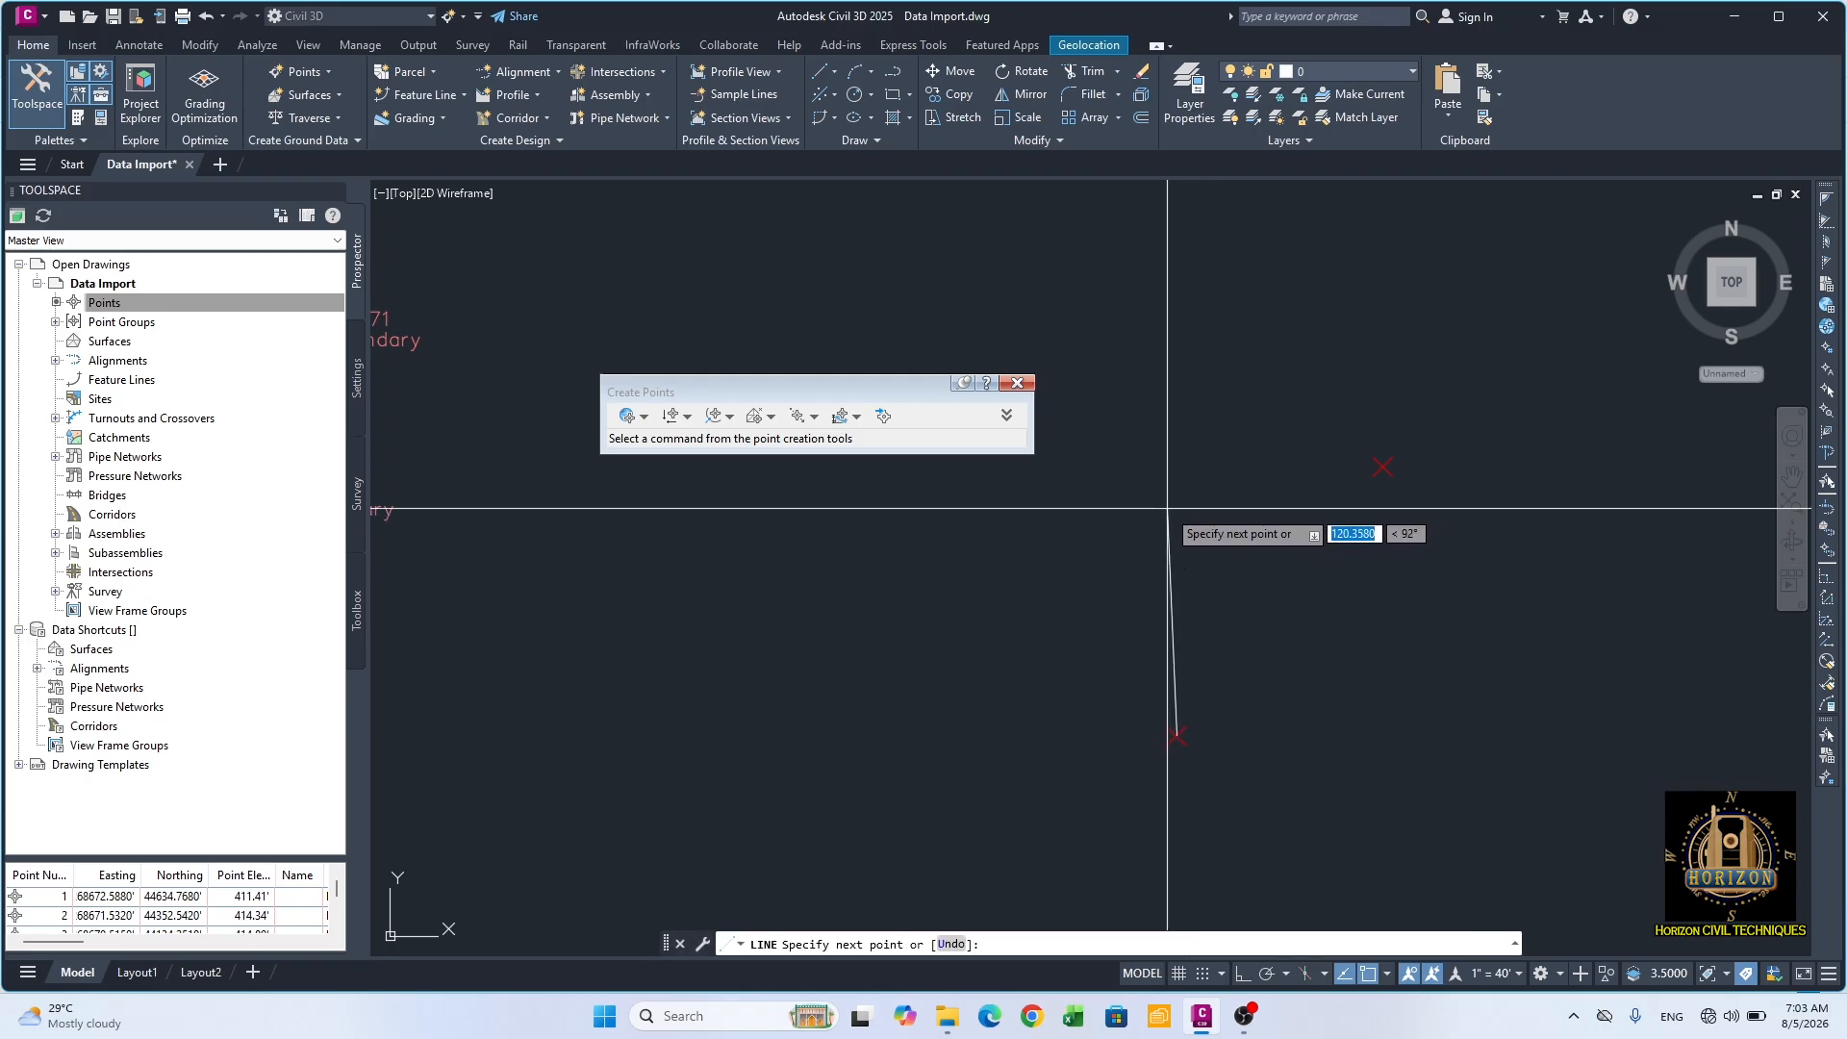
click(1177, 369)
key(Return)
key(Return)
Step: Draw a line connecting the geodetic point to the manual SL point
click(1382, 468)
click(1177, 736)
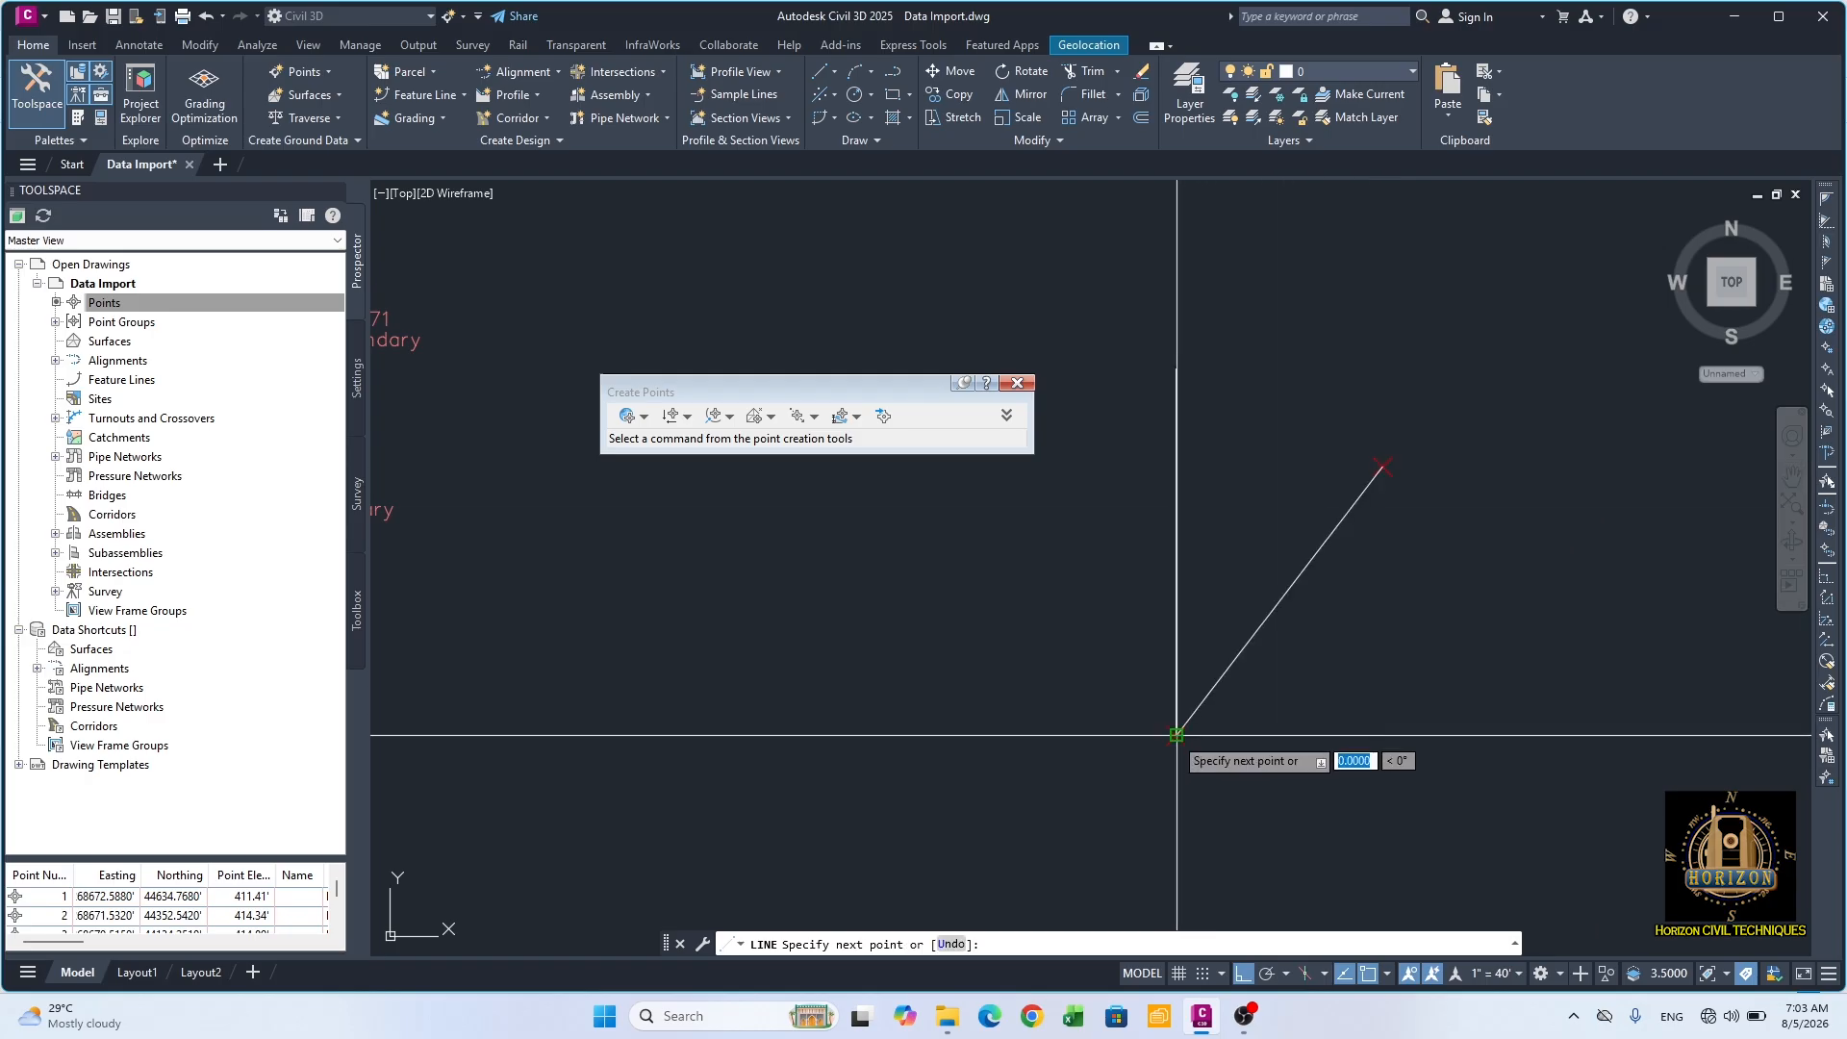
key(Return)
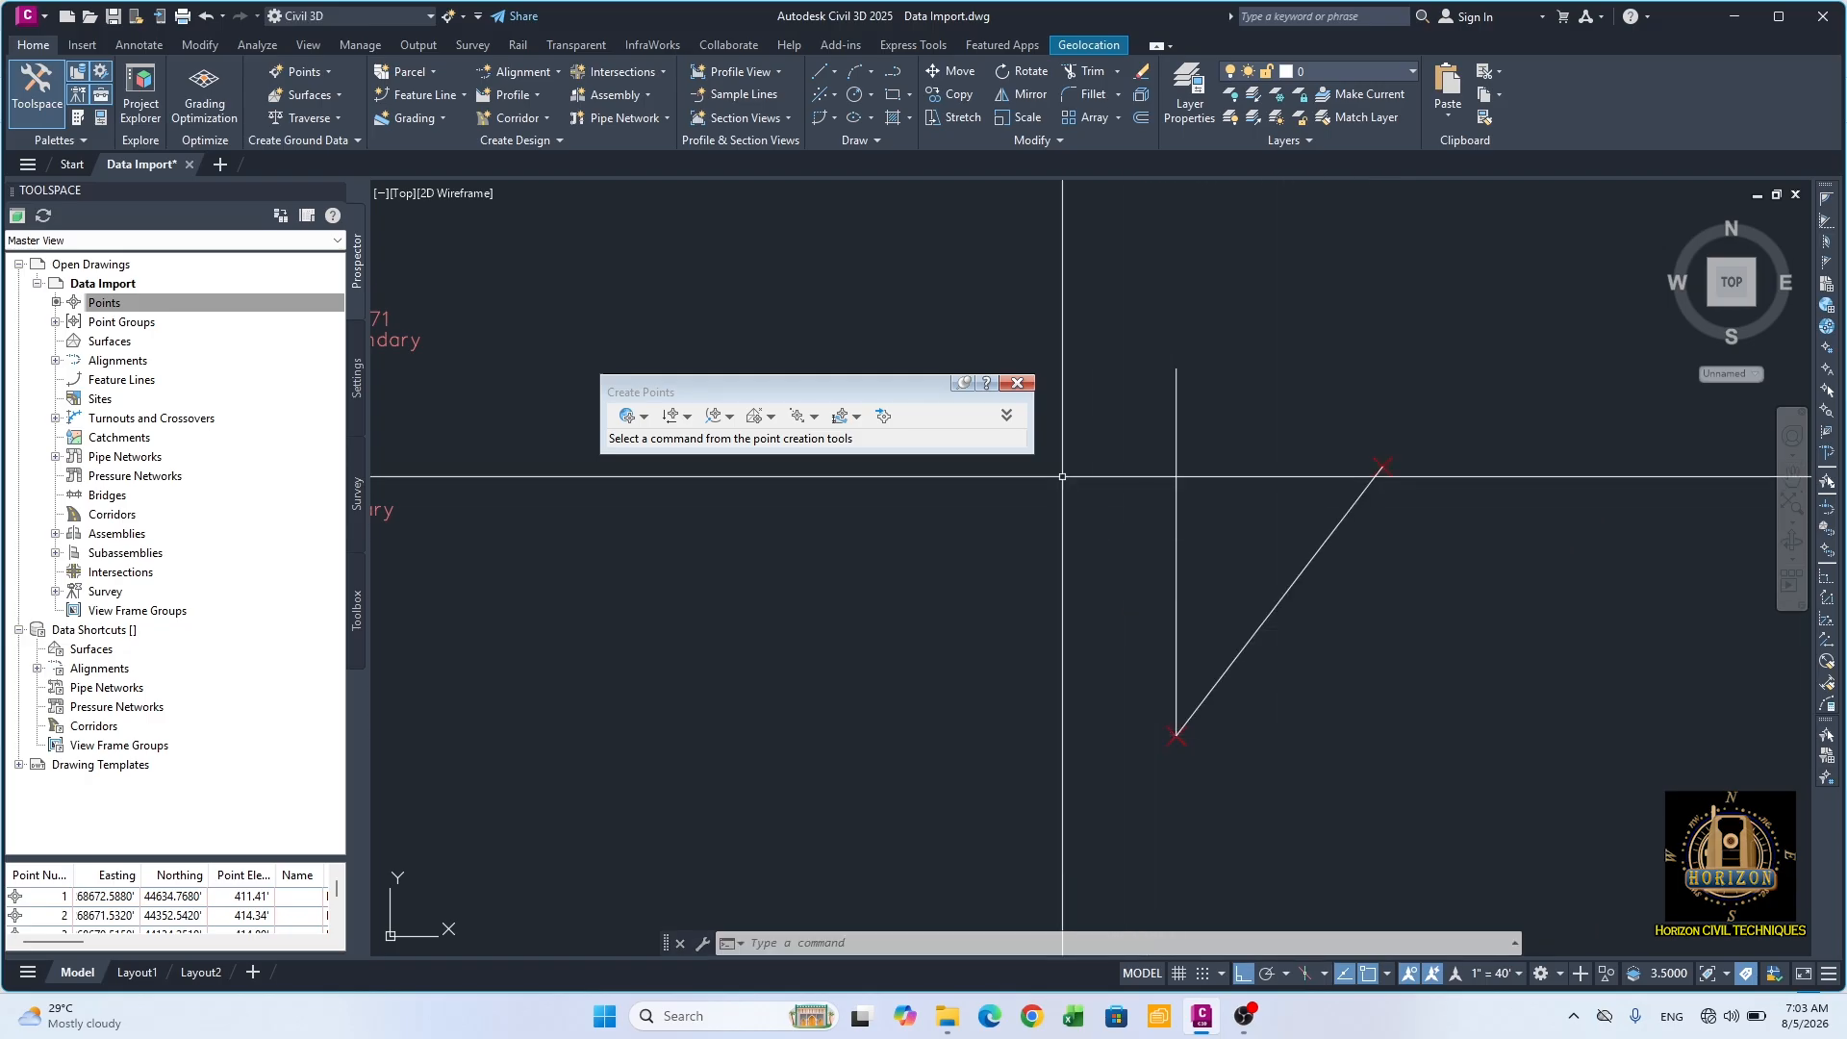
Step: Add an angular dimension between the connecting line and the vertical reference line, placing its arc between them
click(139, 46)
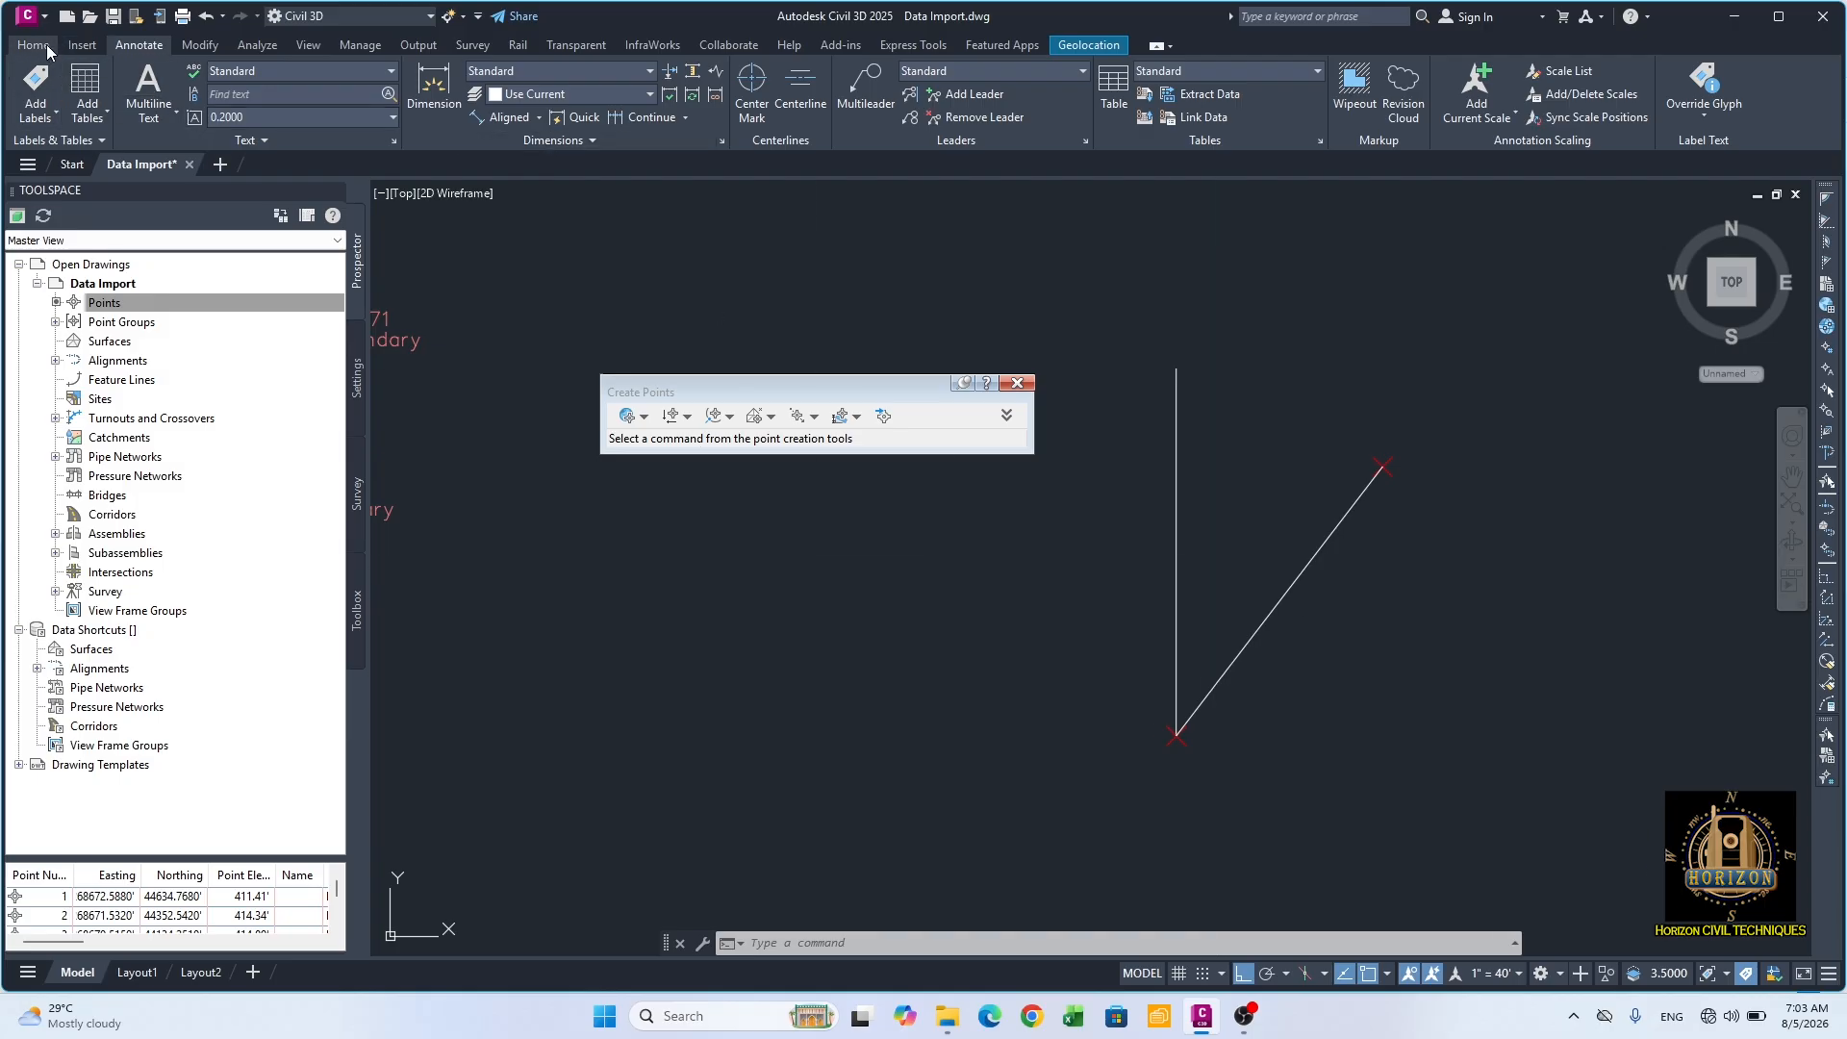
click(539, 118)
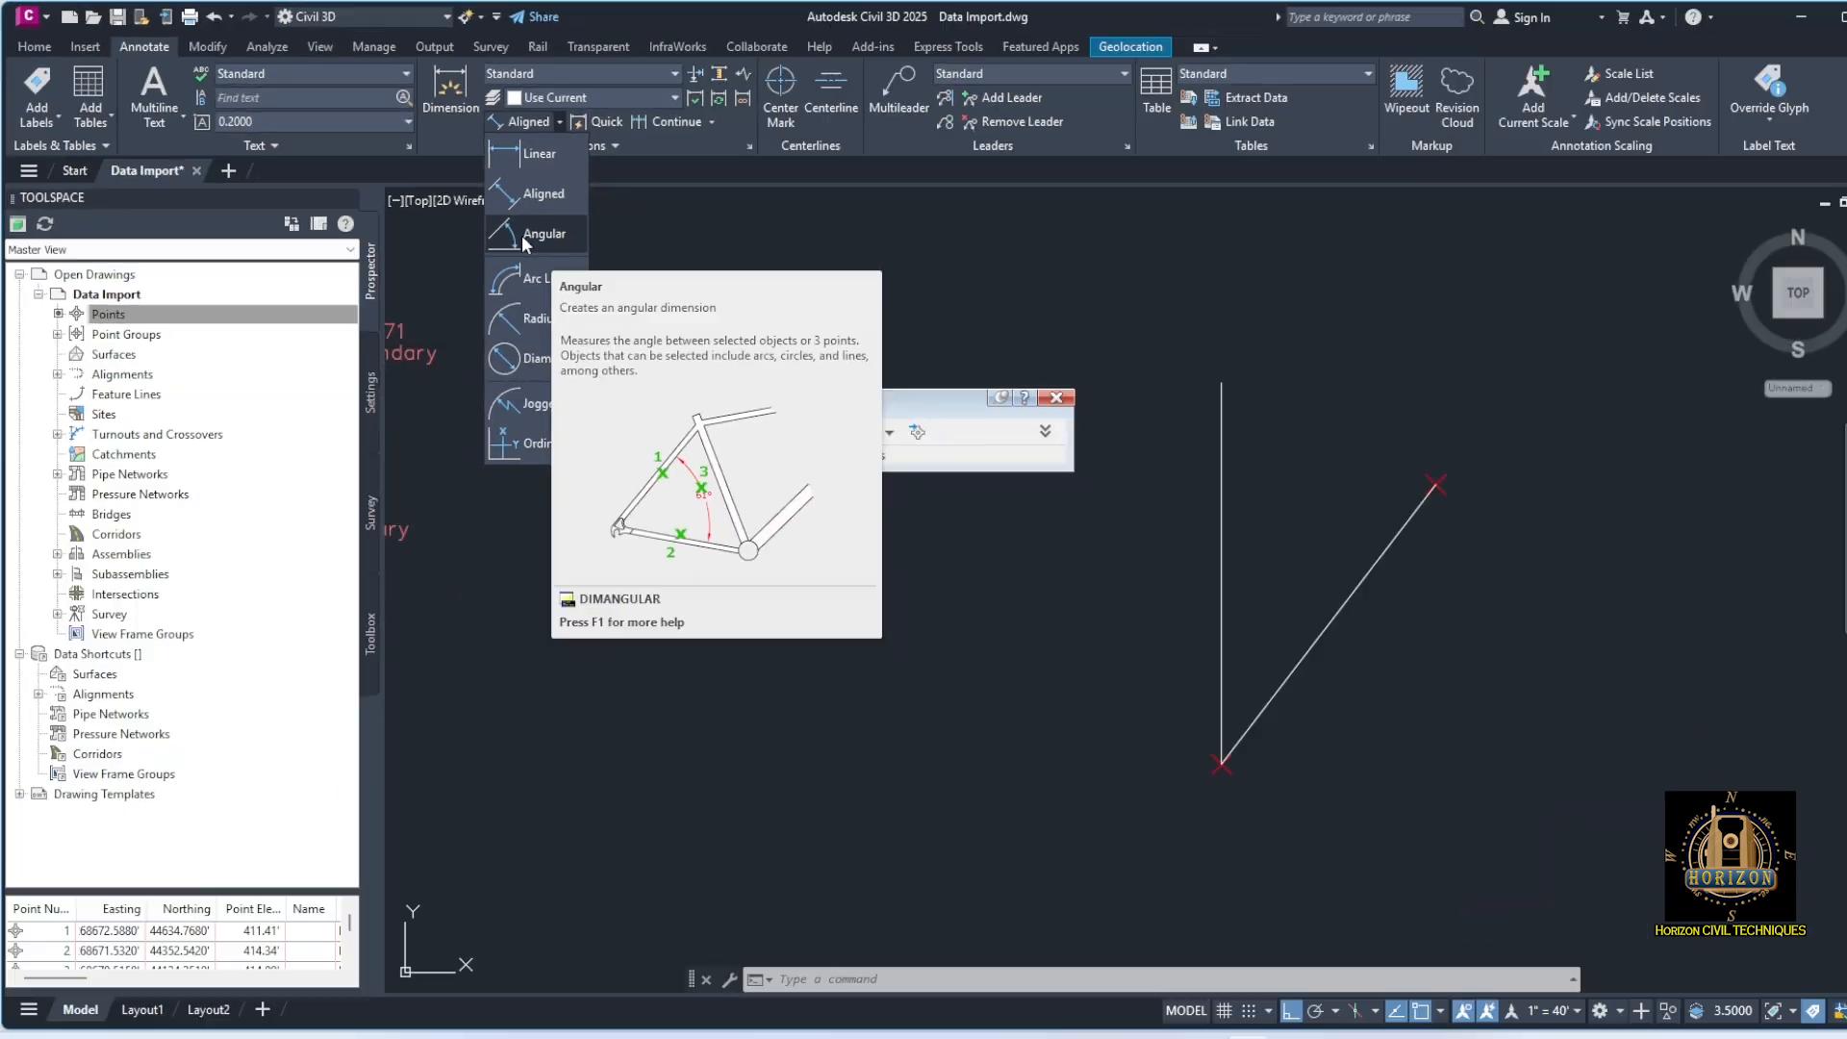
click(703, 322)
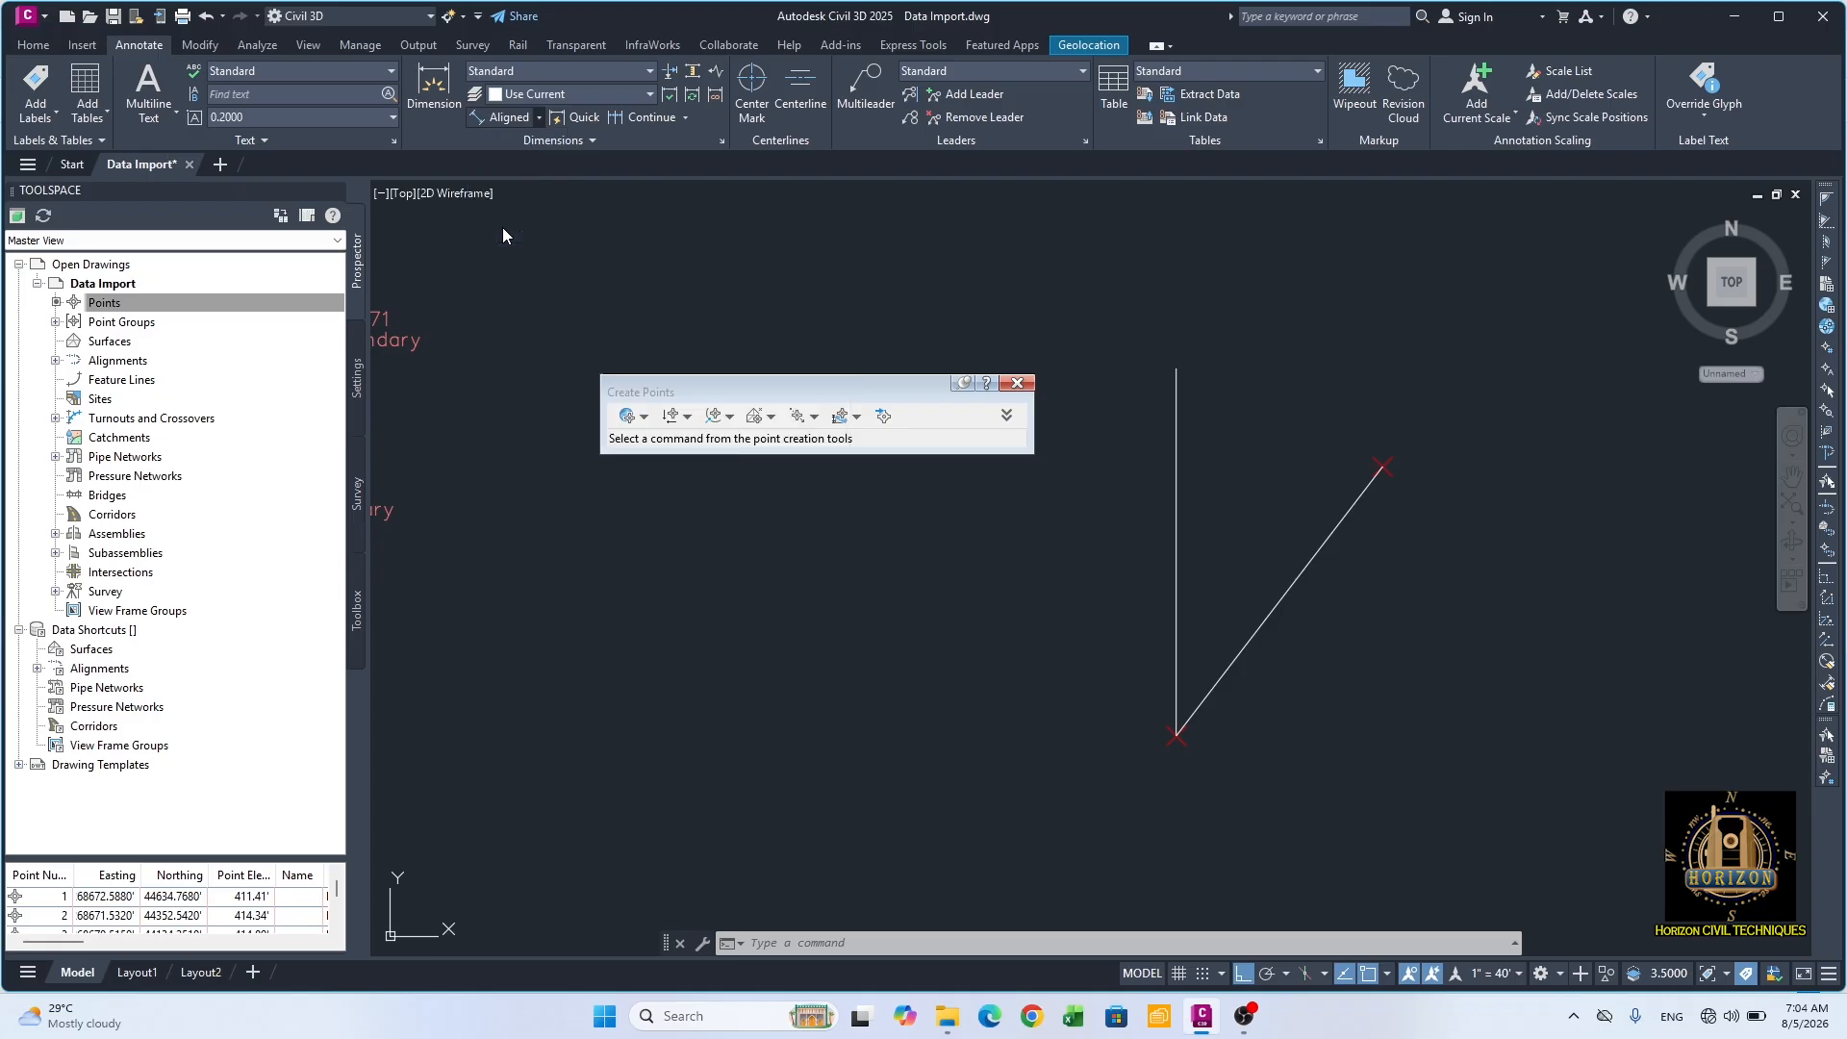
click(1245, 650)
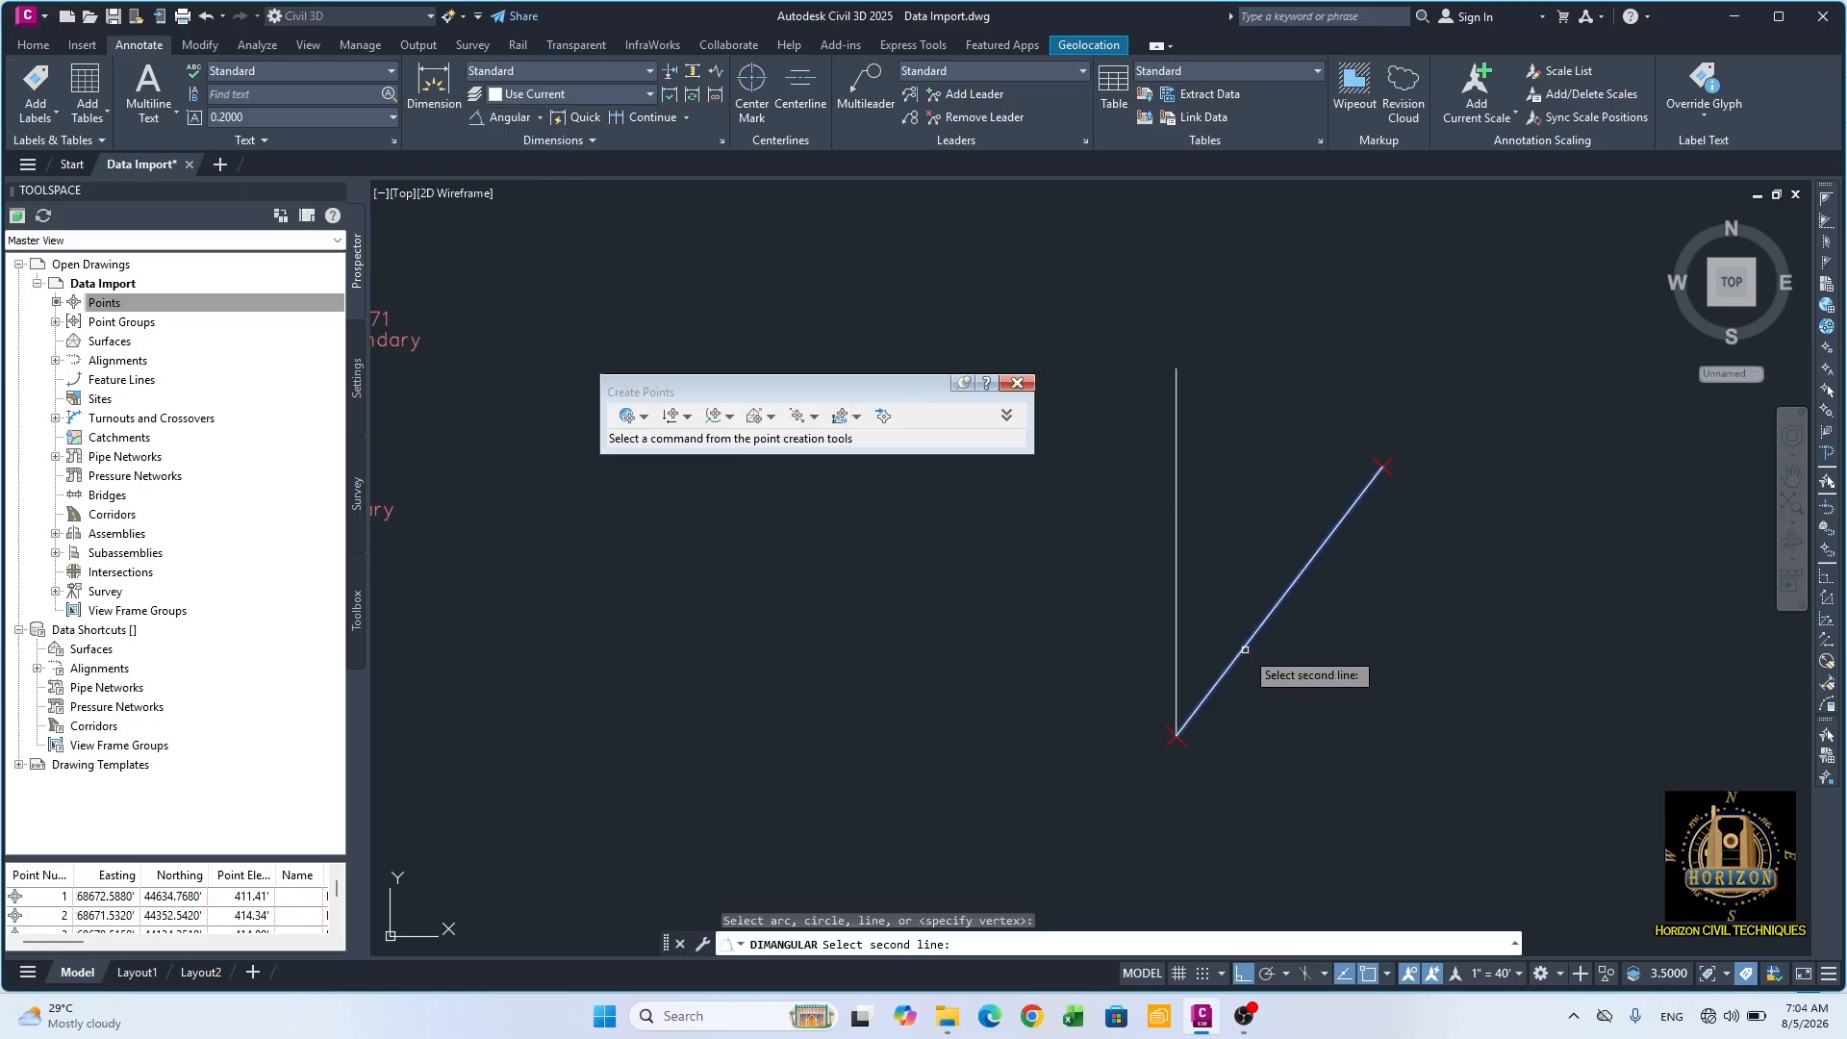
click(1175, 638)
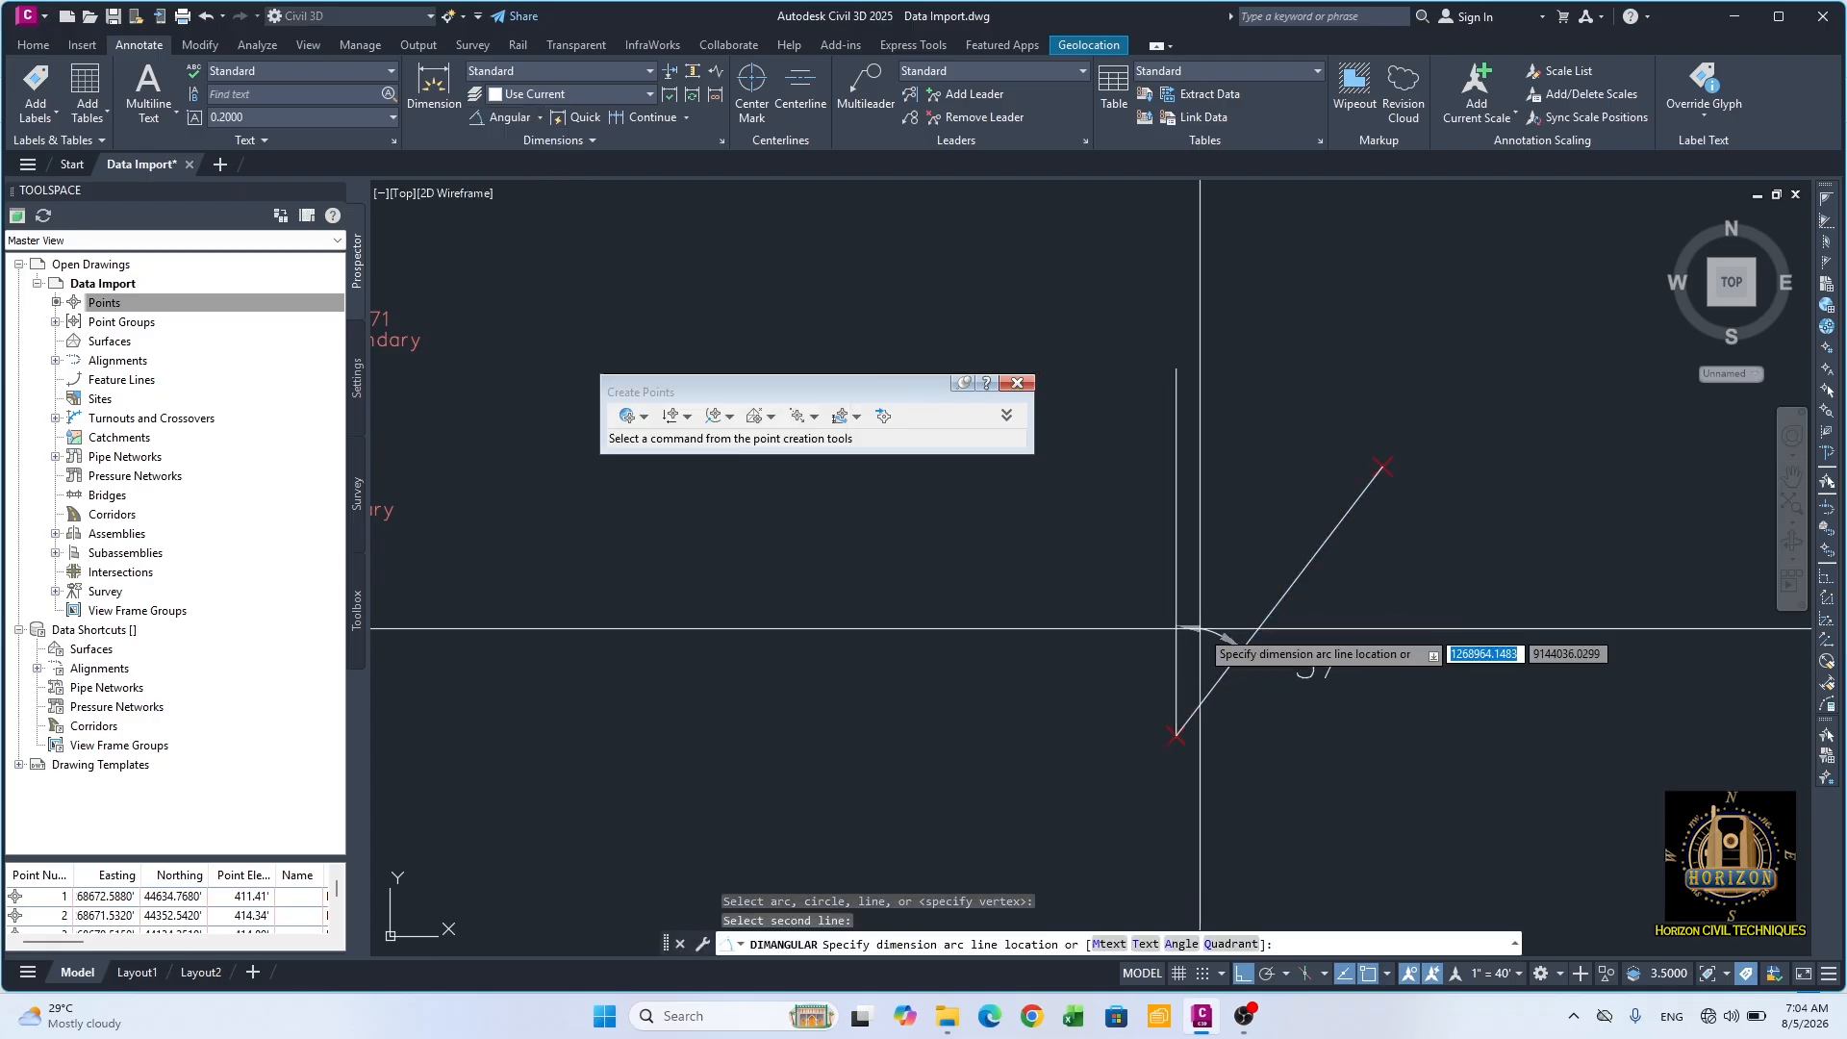
click(1269, 468)
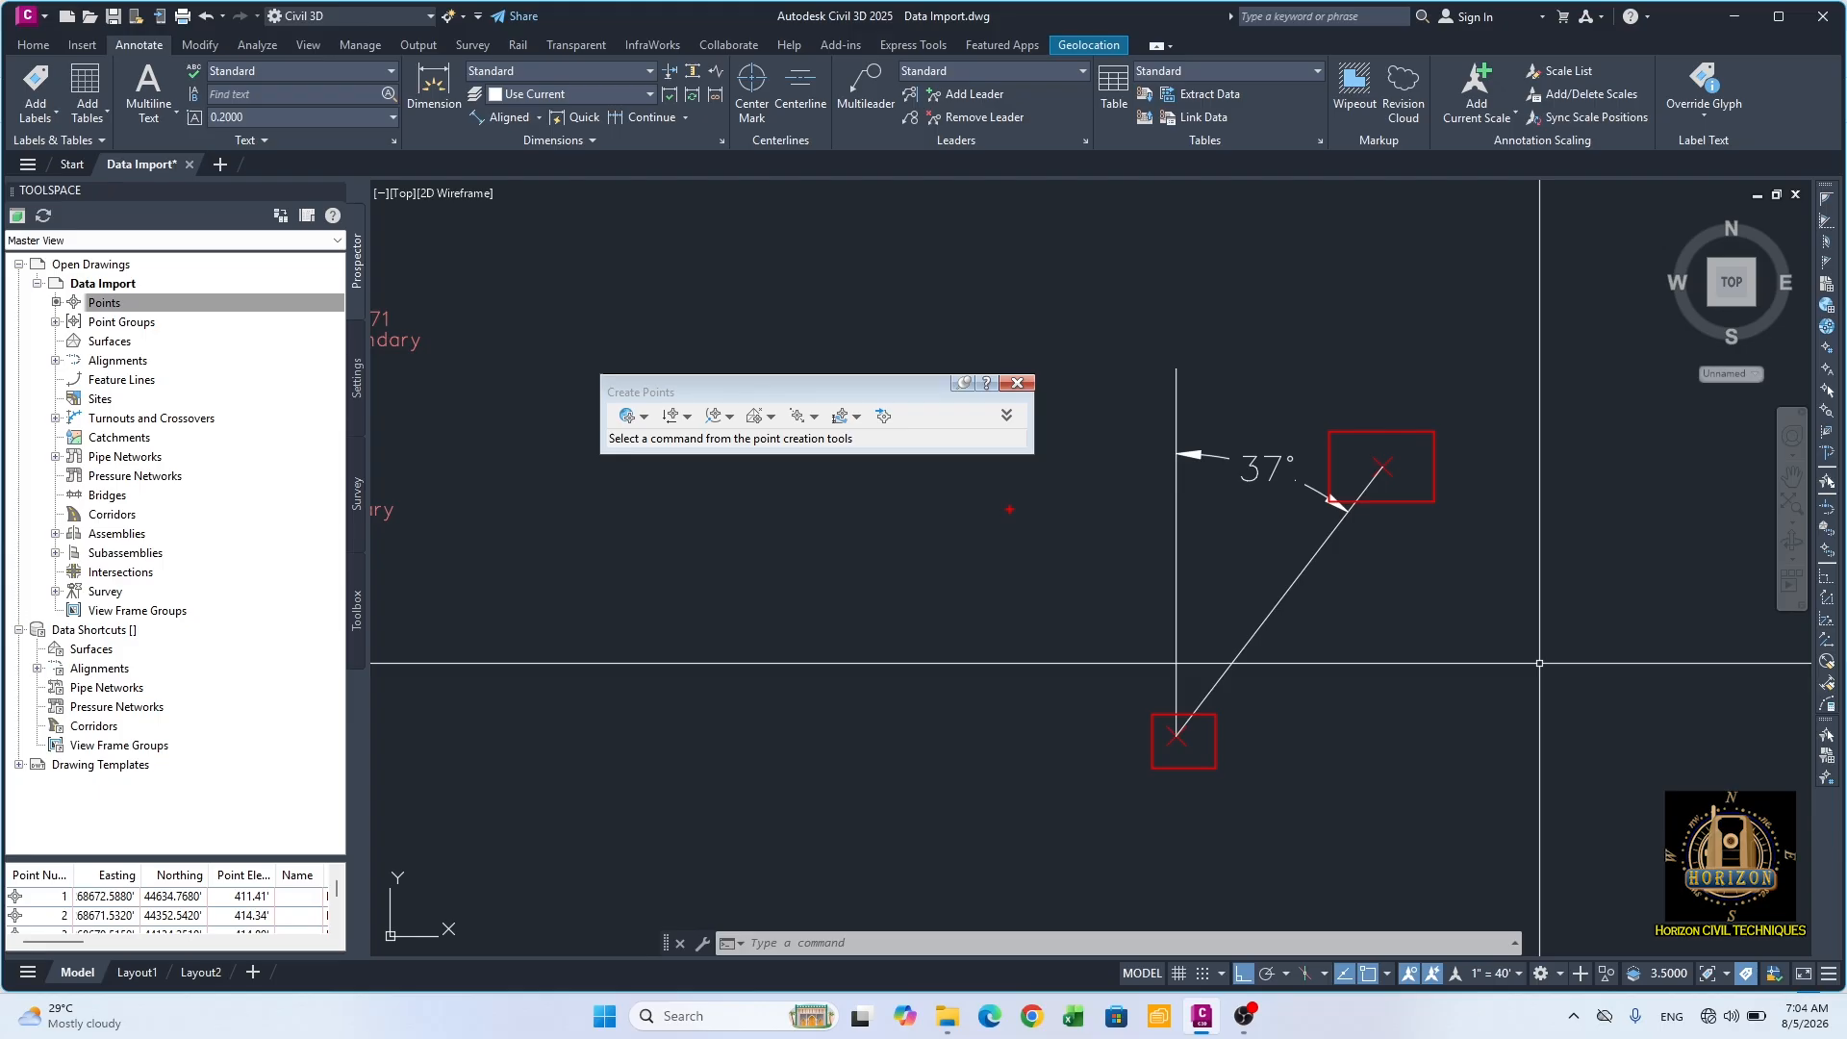
key(Escape)
key(Escape)
key(Escape)
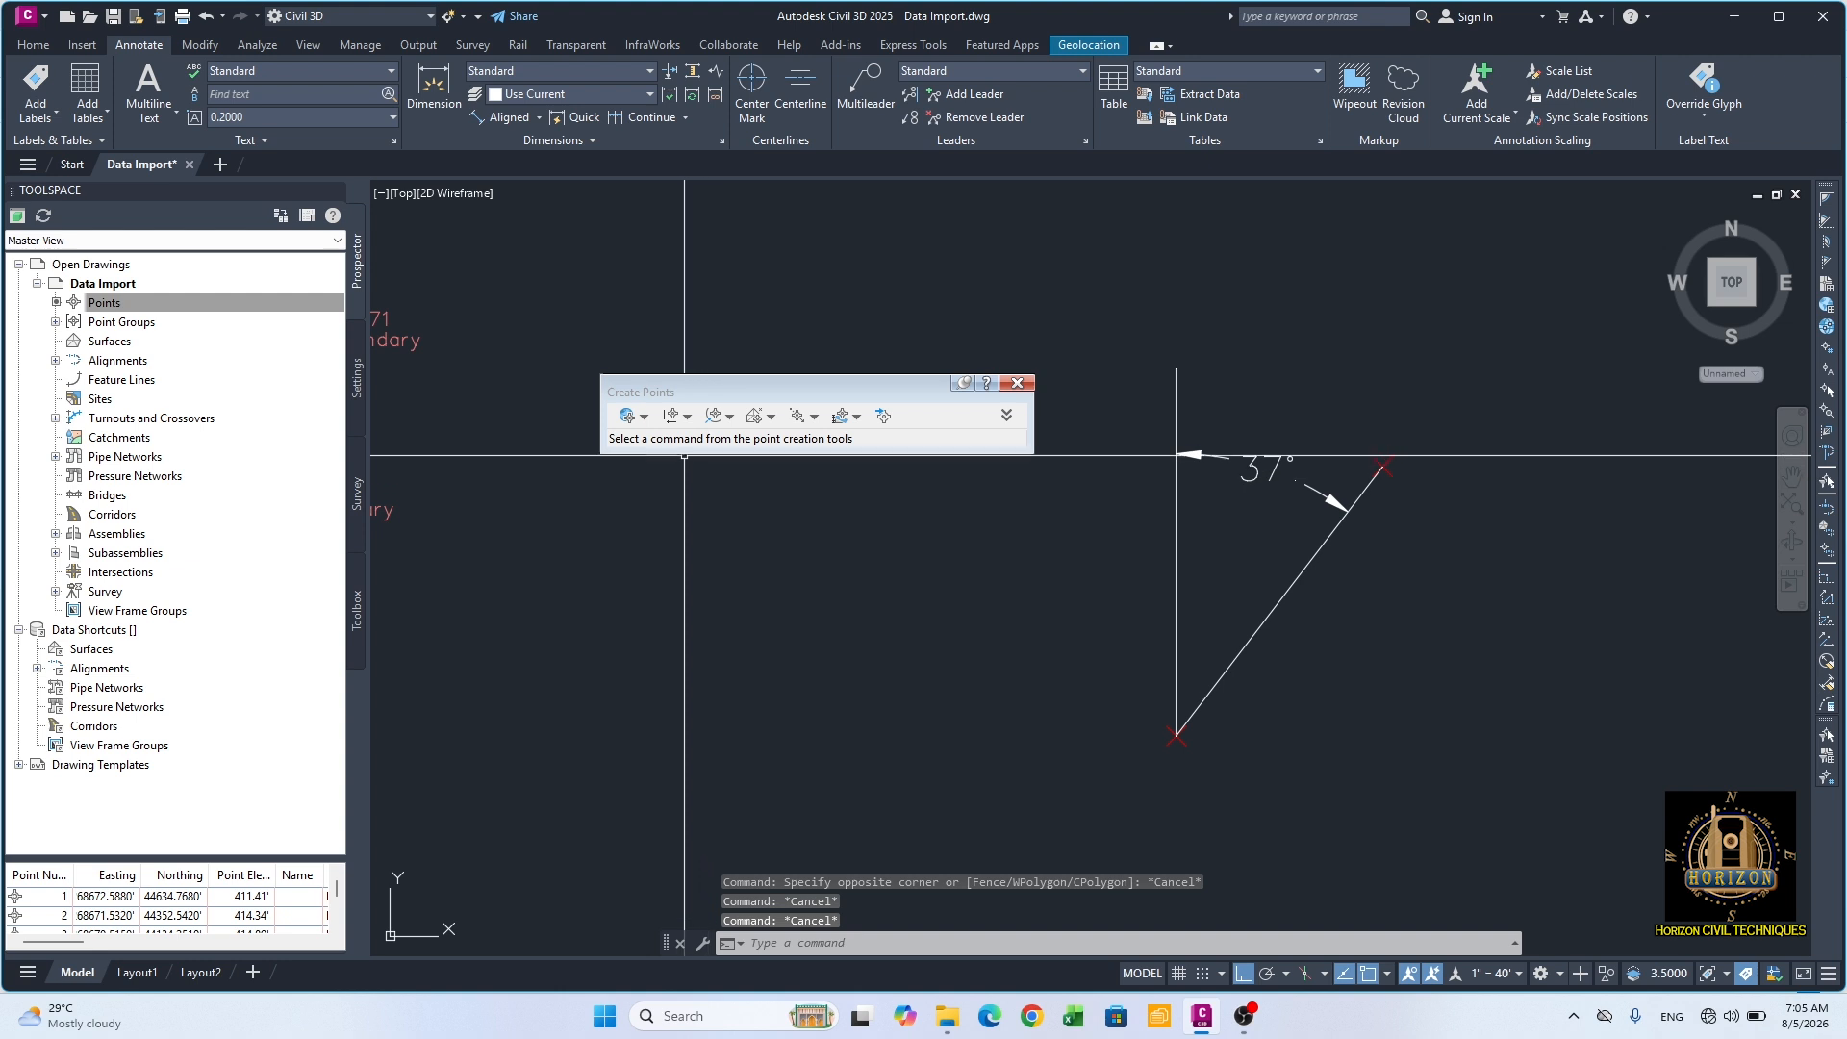
click(648, 416)
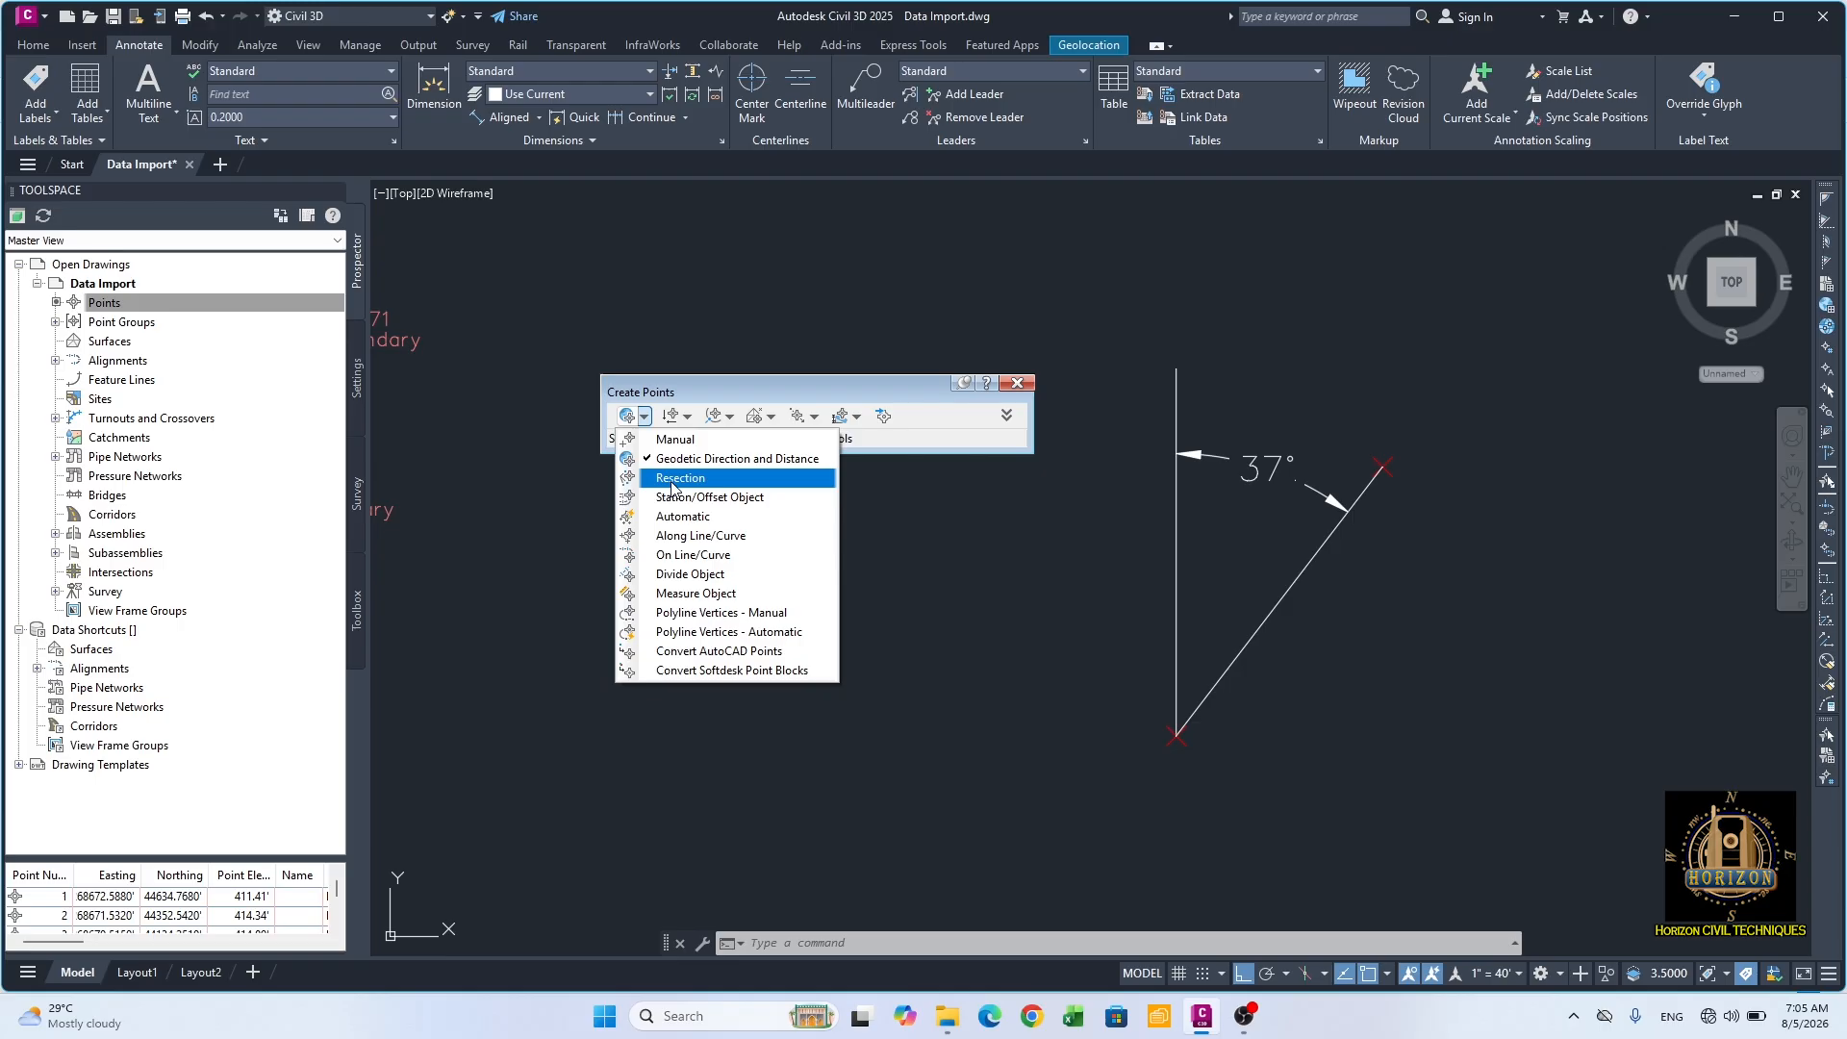
click(731, 497)
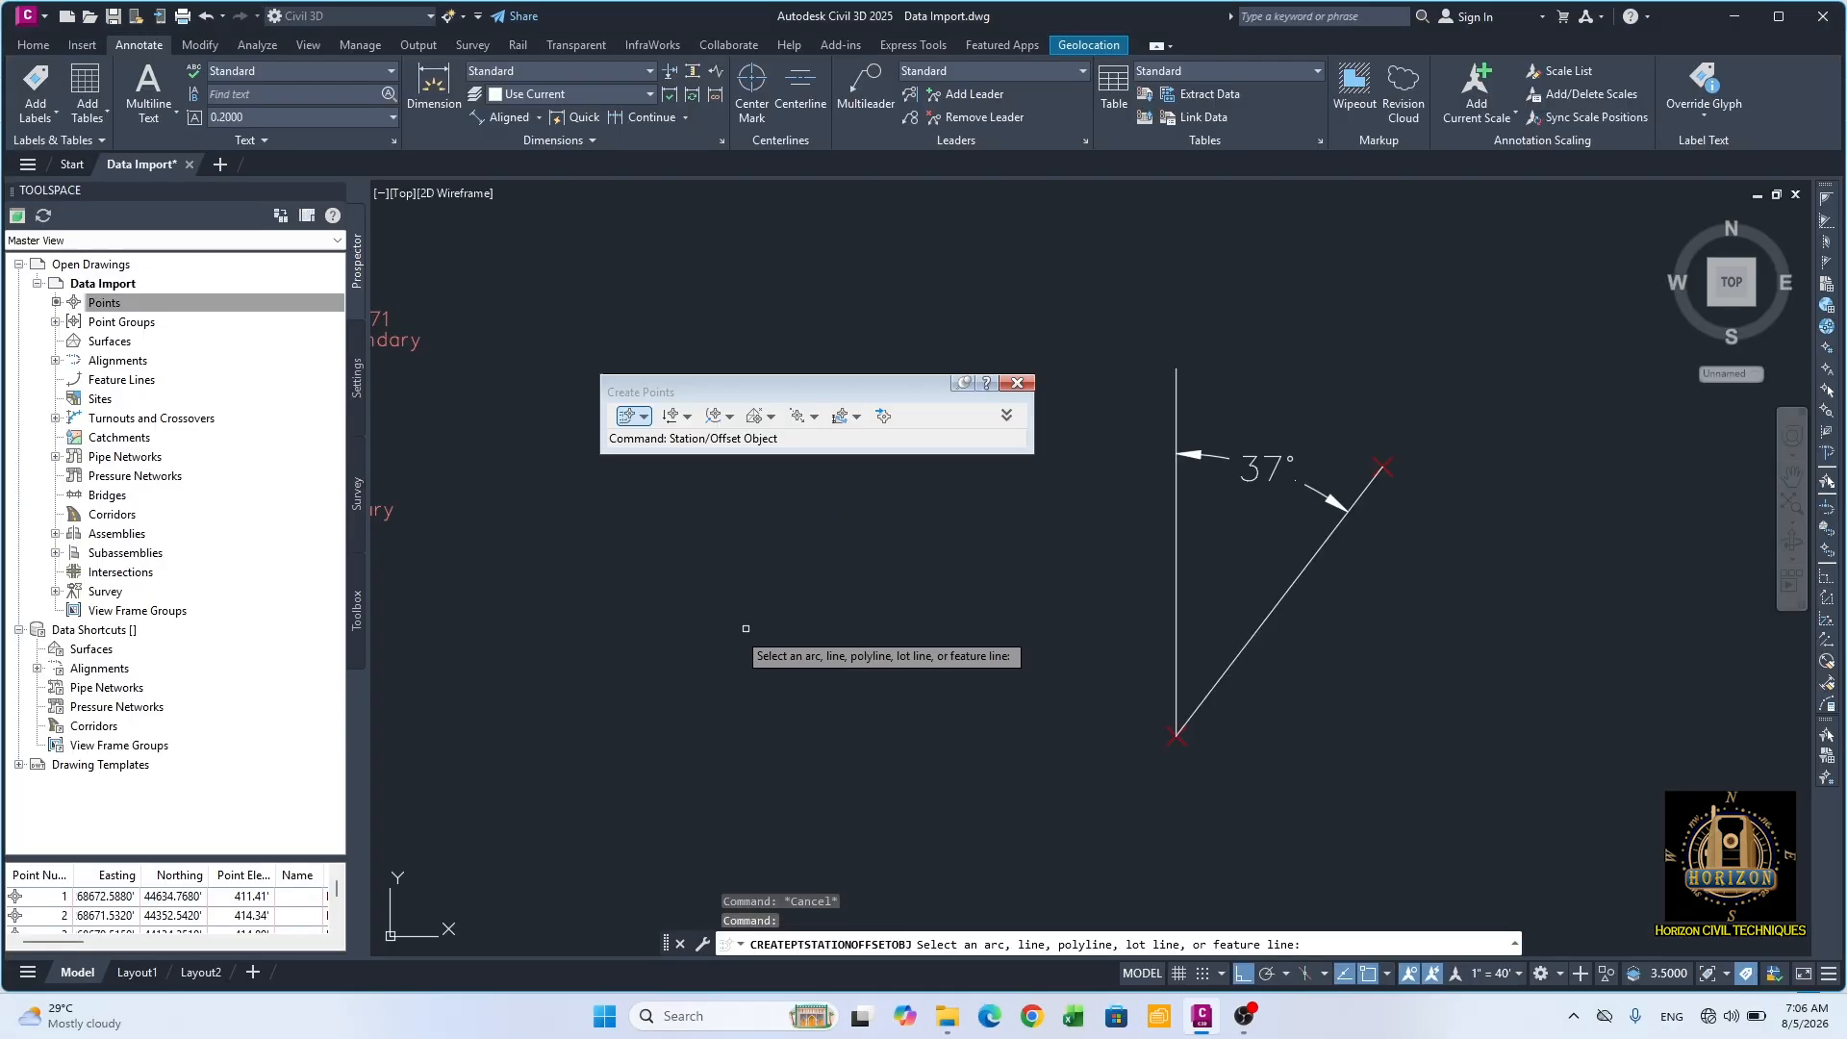
key(Escape)
key(Escape)
Step: Draw a vertical polyline 300 long, running south in the empty area east of the dimensioned lines
scroll(1029, 721, down, 2)
middle_drag(1022, 723, 804, 692)
middle_drag(1076, 730, 1126, 633)
text(pl)
key(Return)
click(1255, 448)
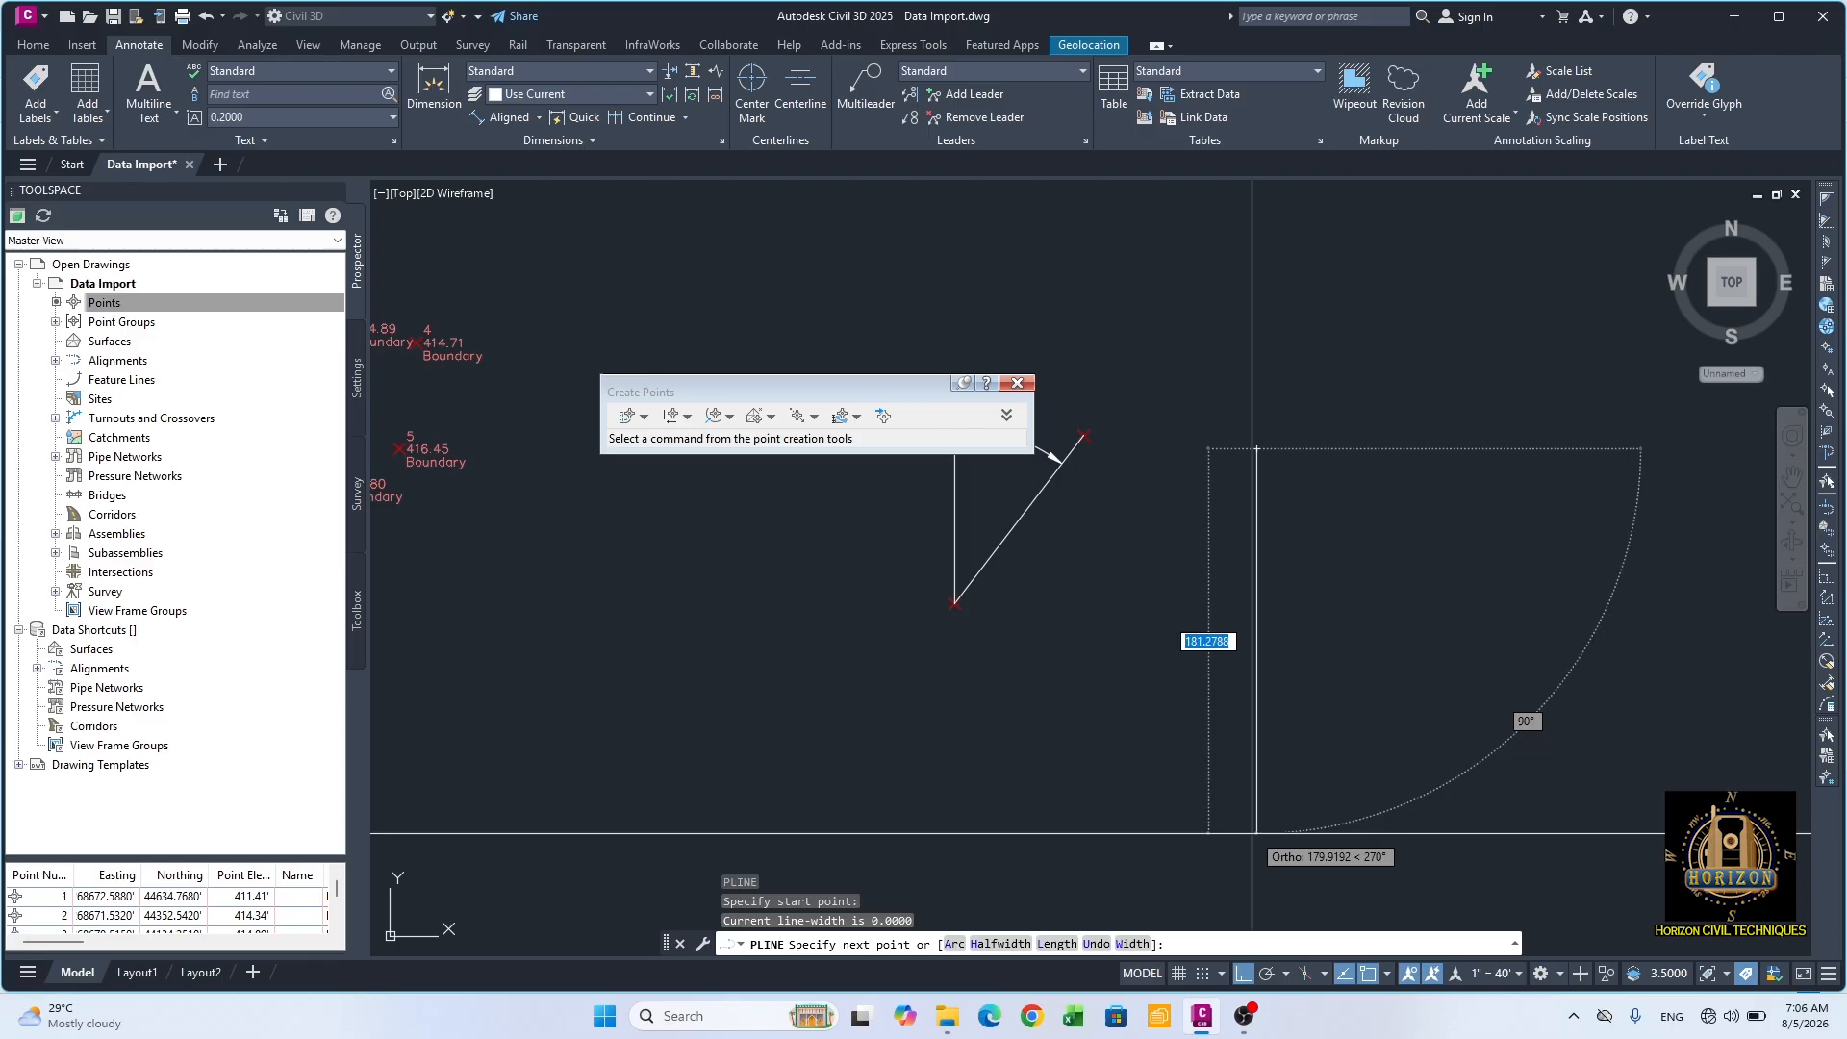
scroll(1237, 741, down, 2)
text(300)
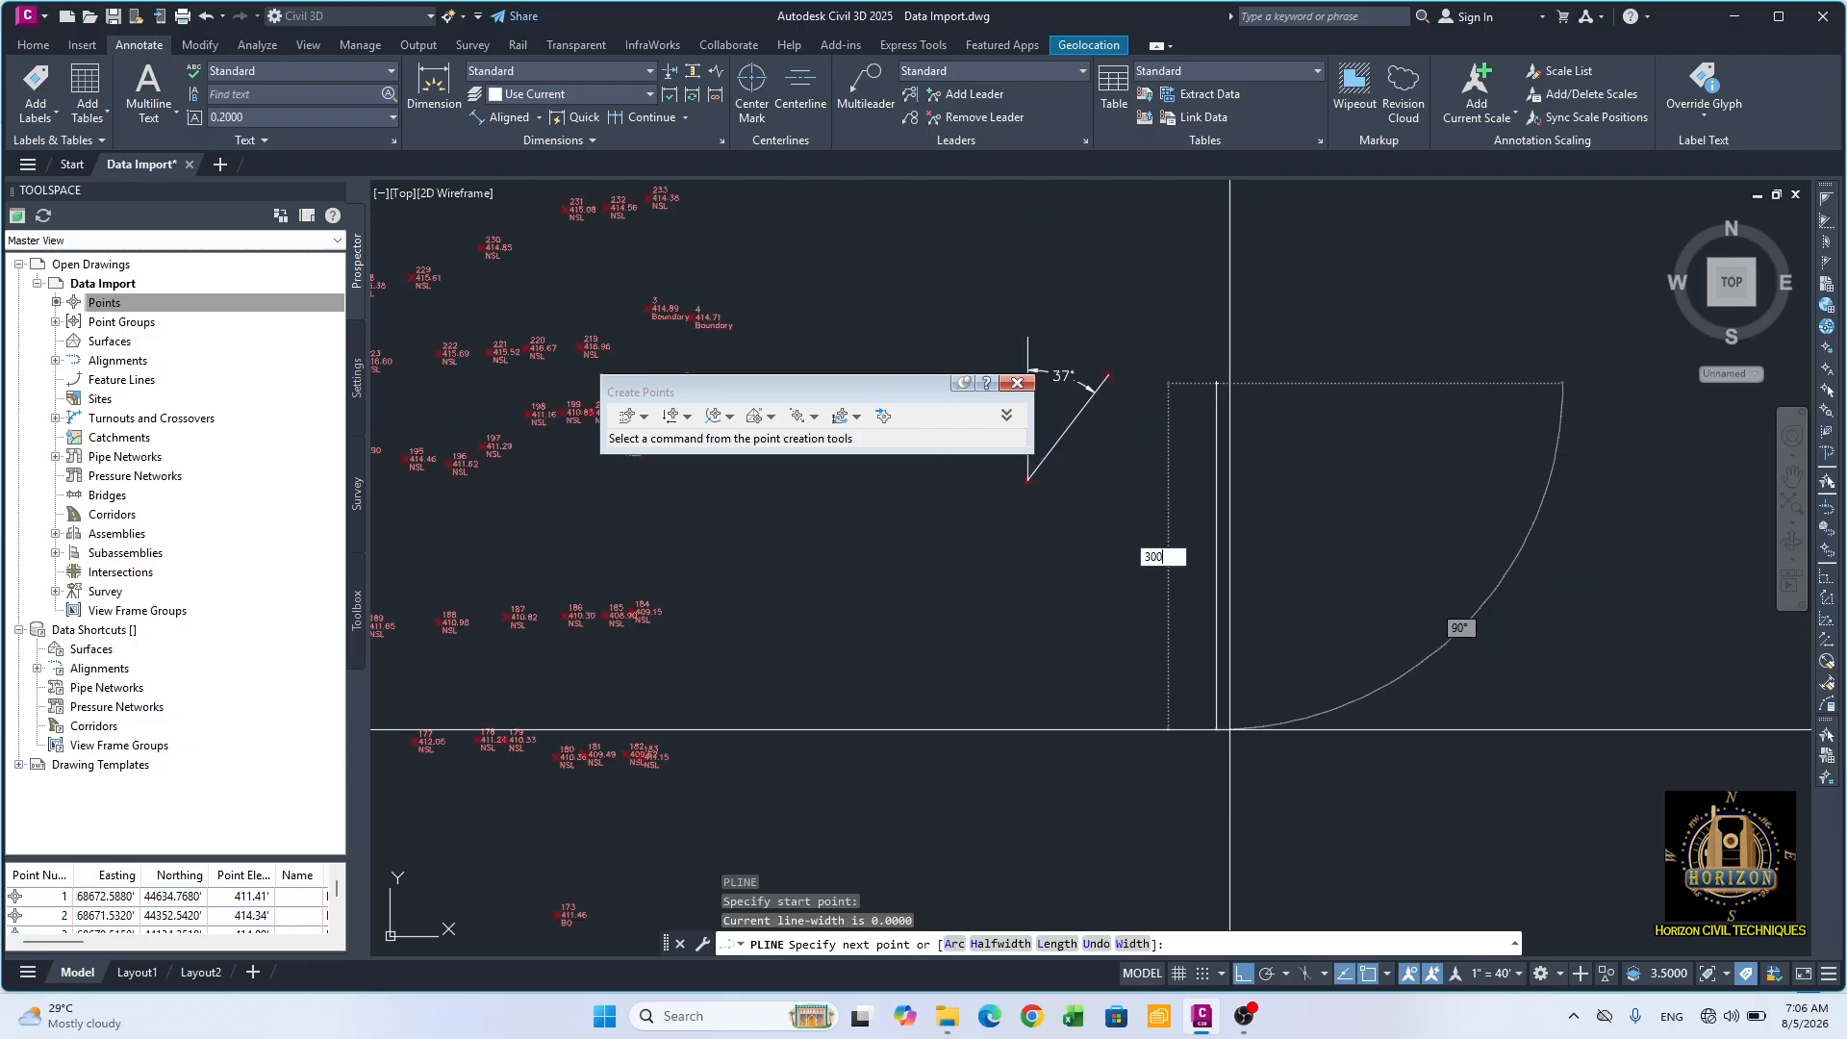
key(Return)
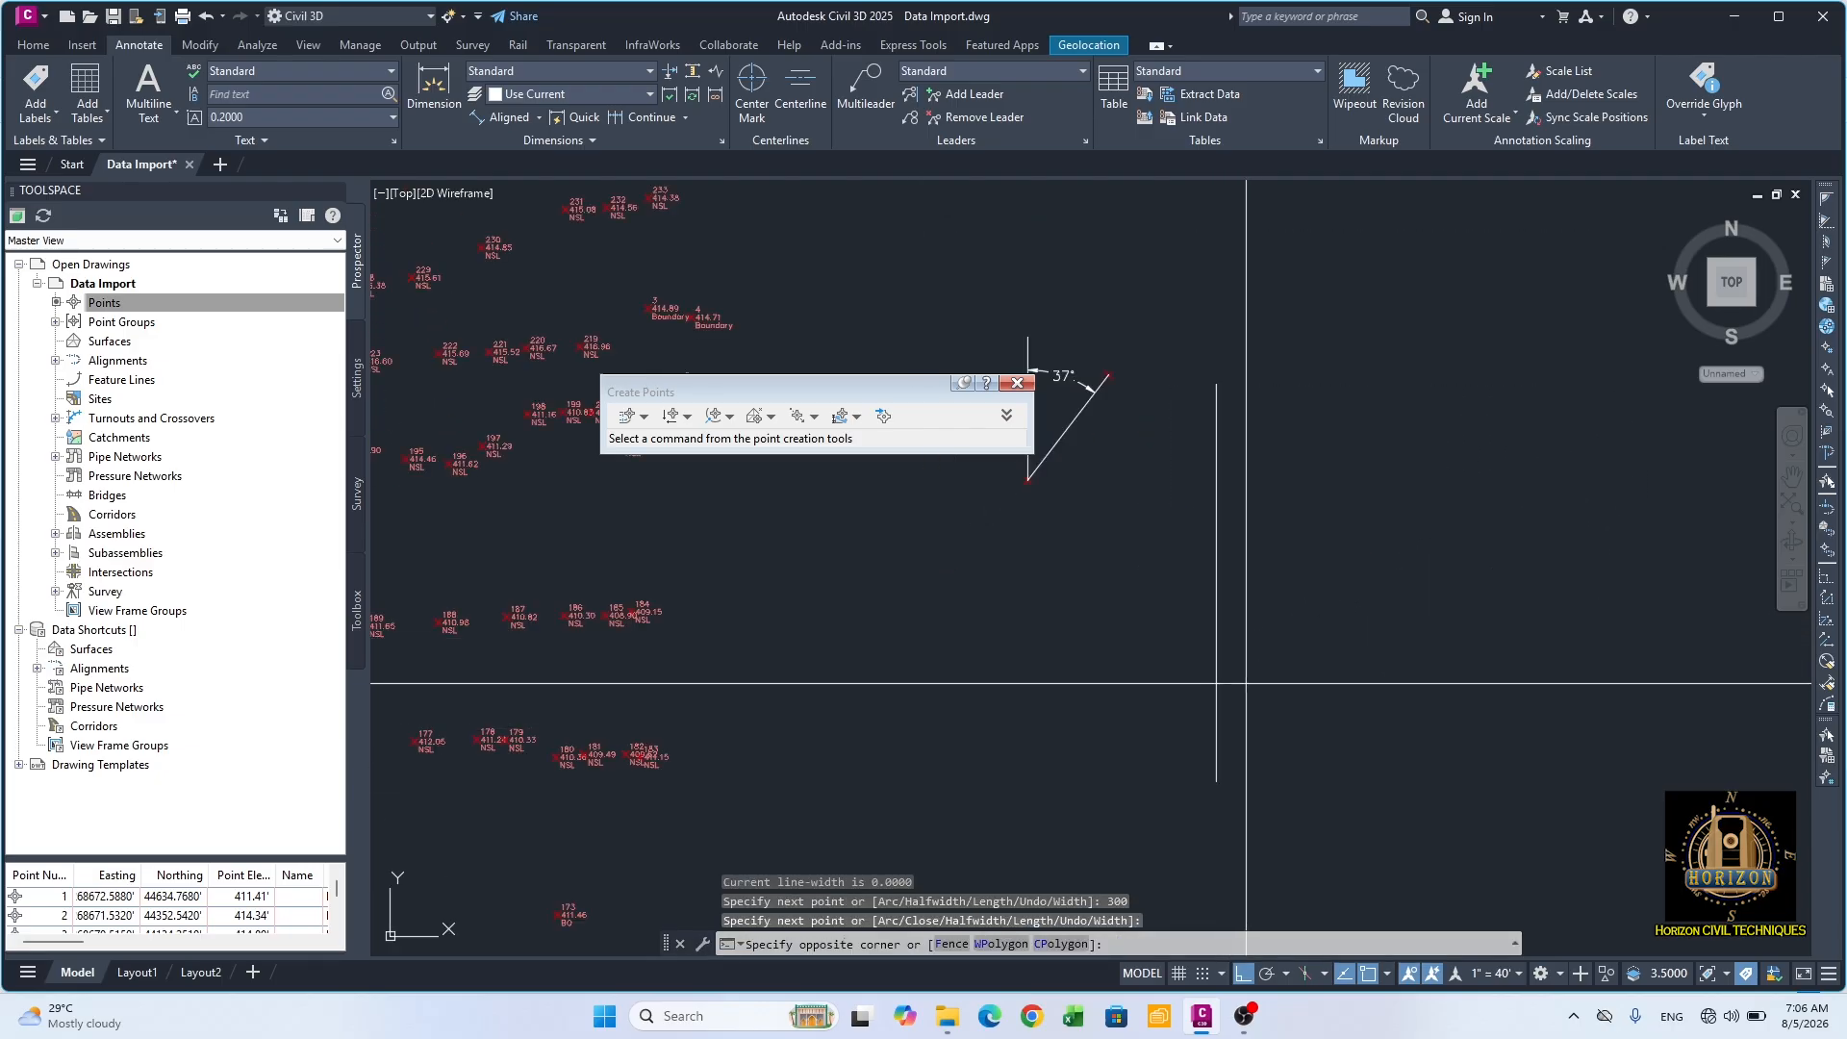
click(1245, 683)
click(1170, 754)
key(Escape)
Step: Start creating Station/Offset Object points along the vertical polyline, with starting station 0
middle_drag(1299, 600, 1192, 617)
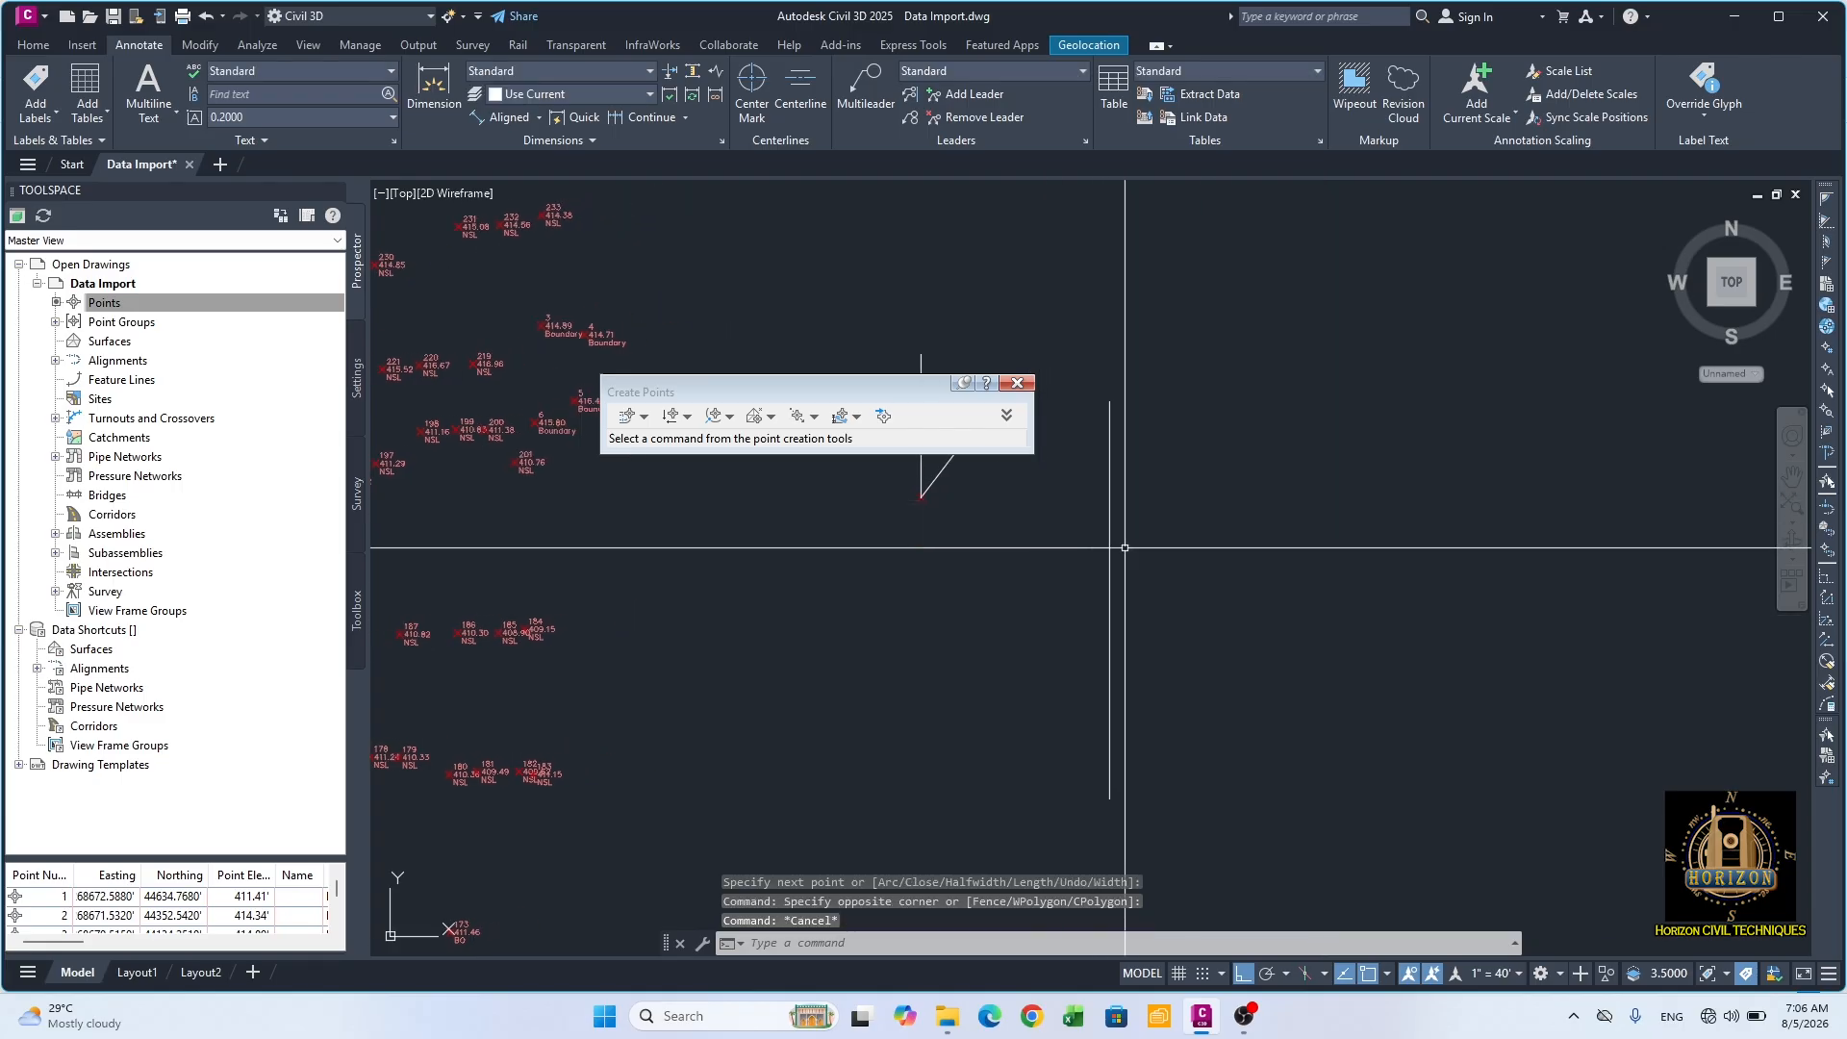
scroll(947, 656, up, 2)
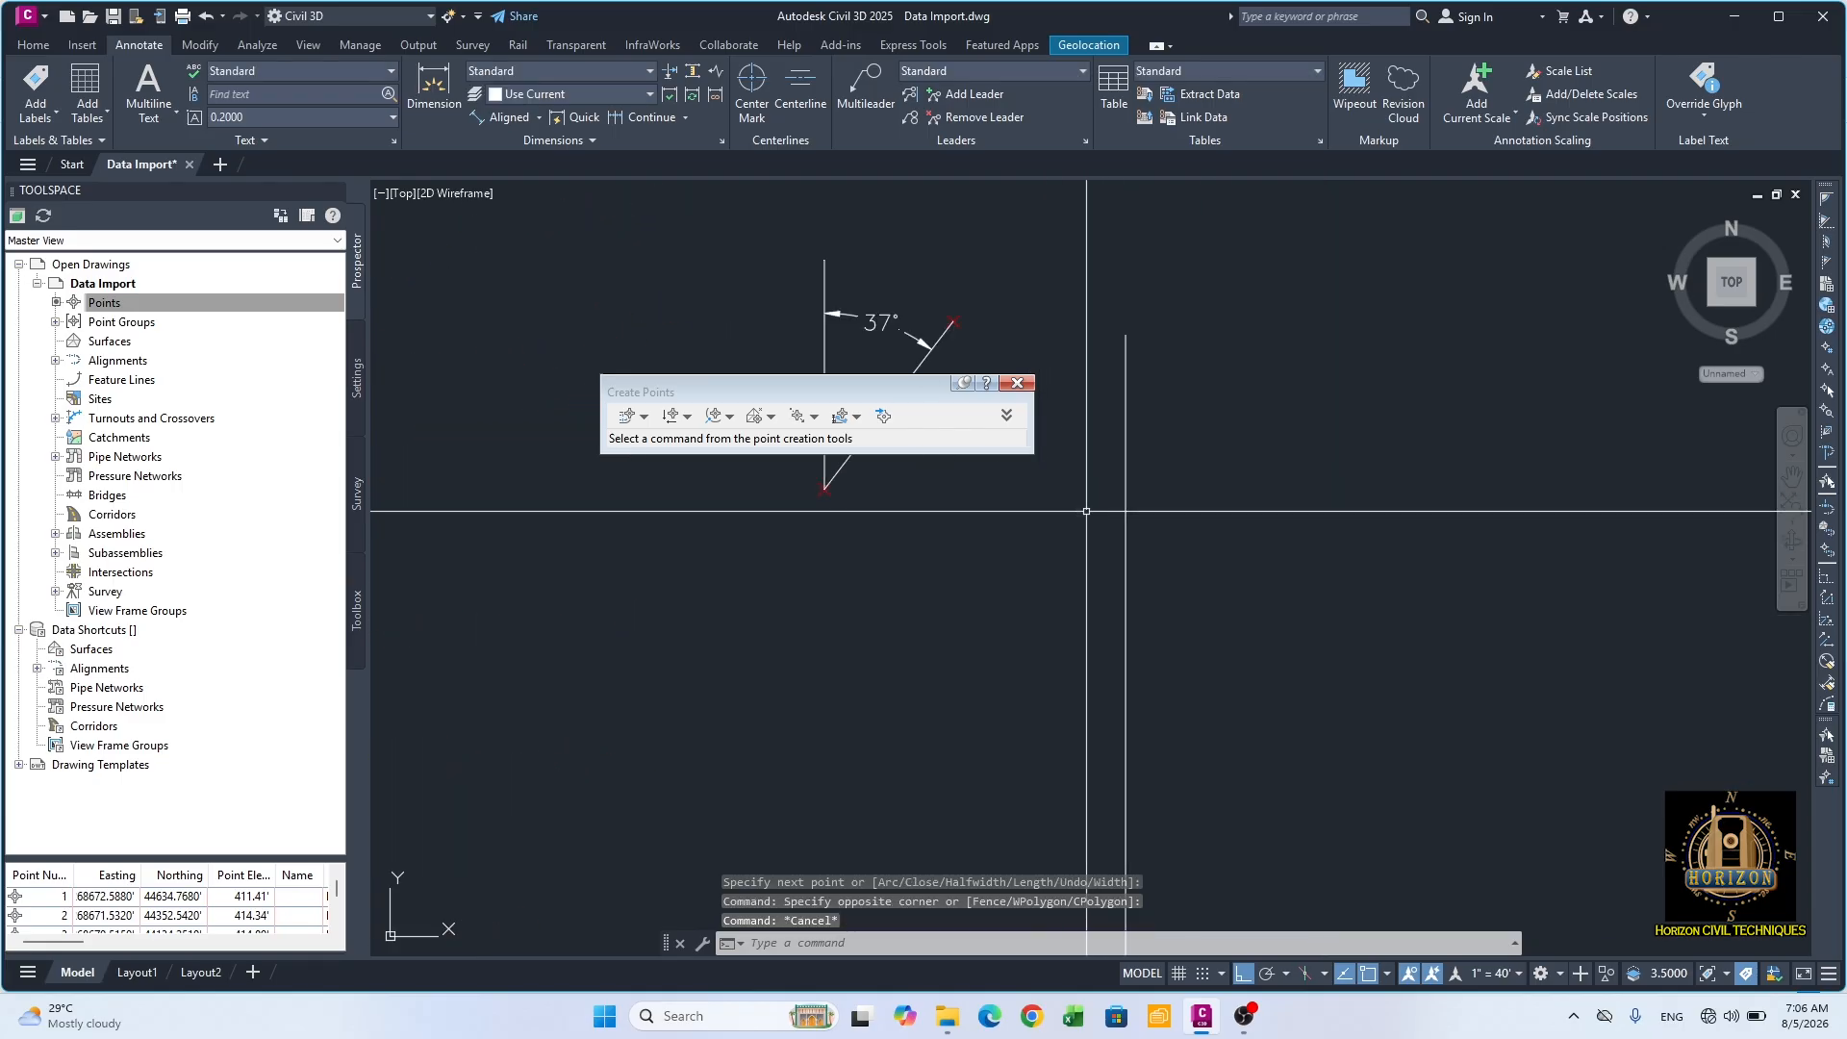
click(644, 416)
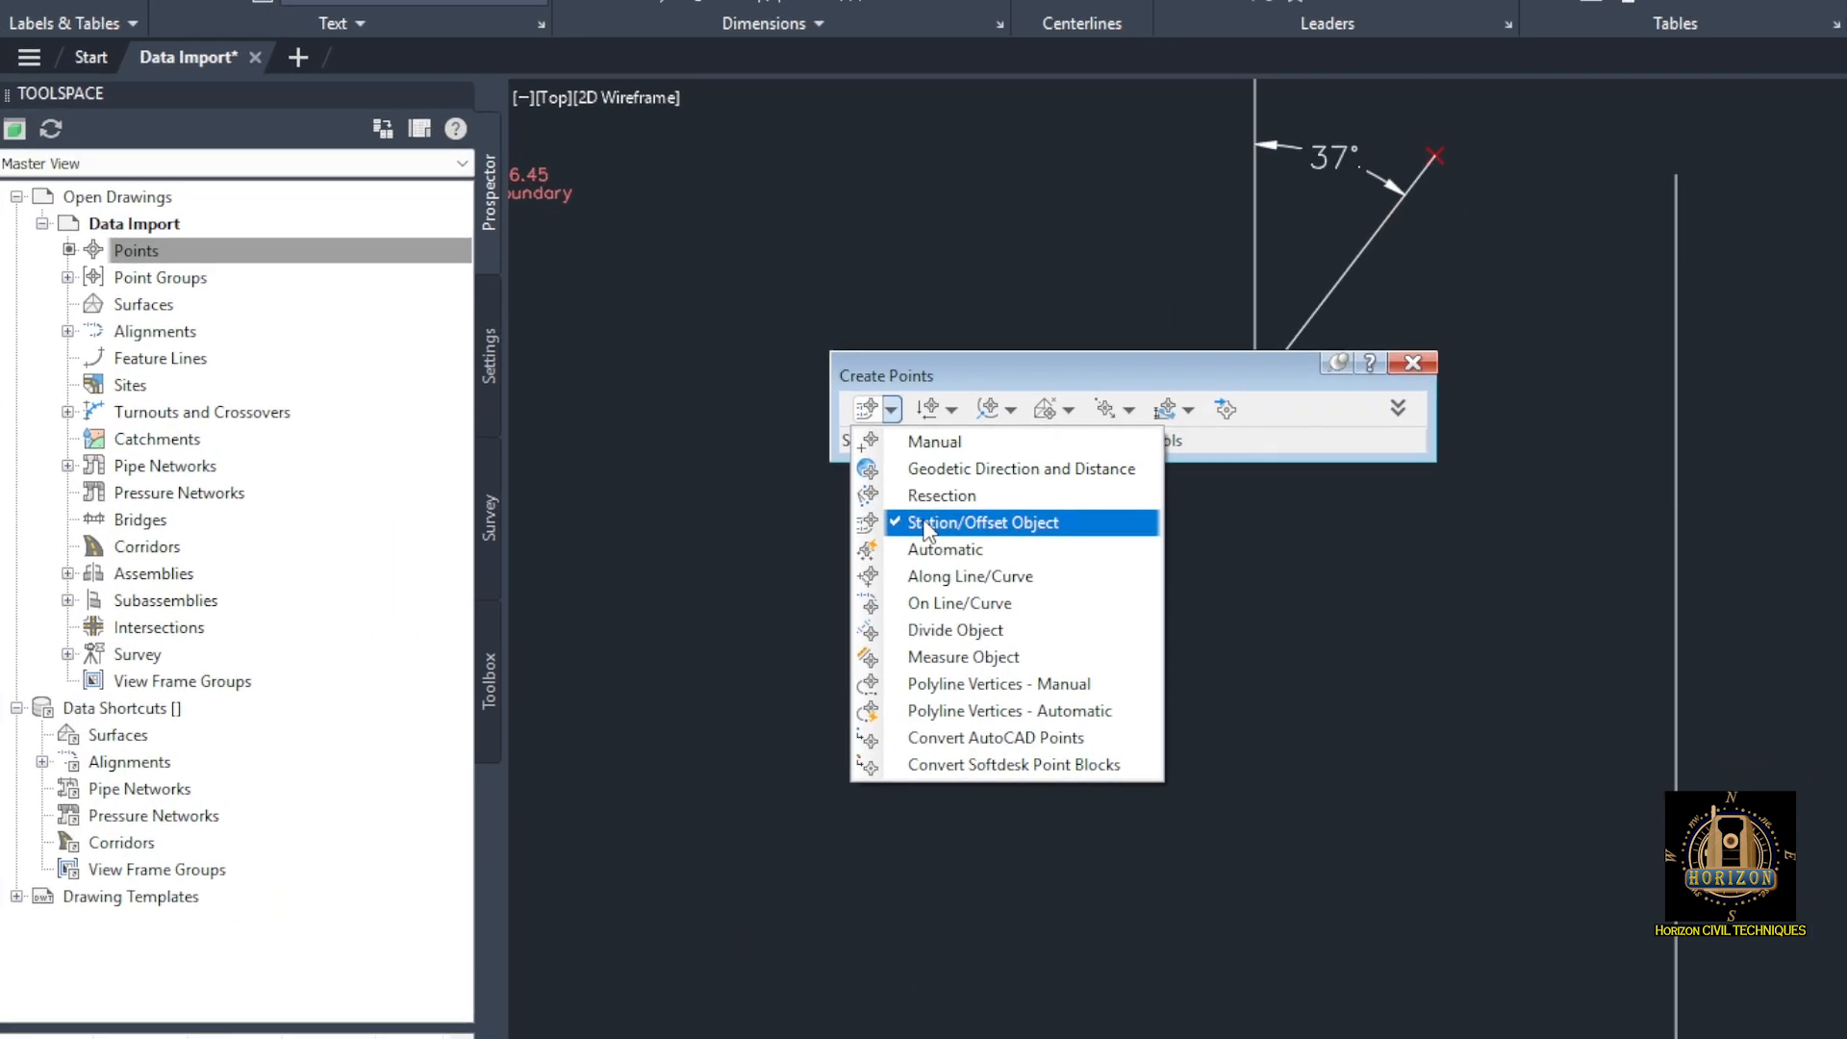
click(925, 529)
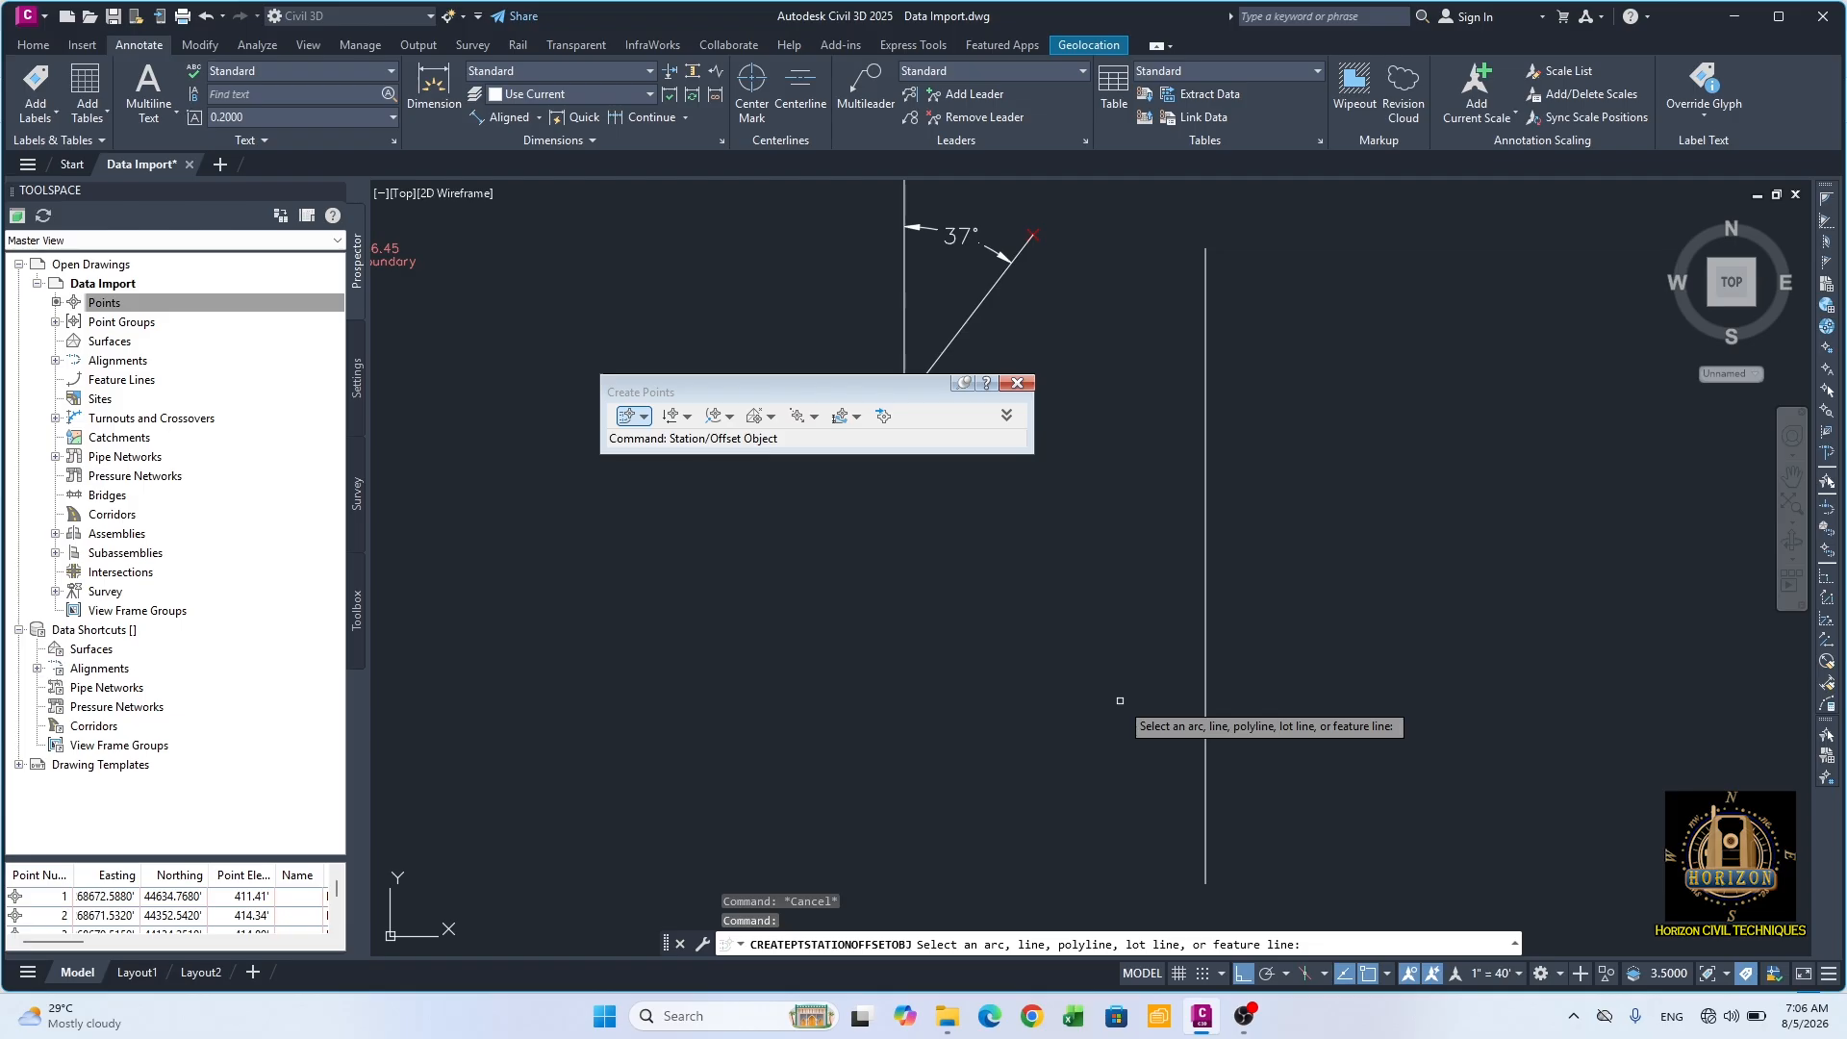
scroll(1270, 400, down, 2)
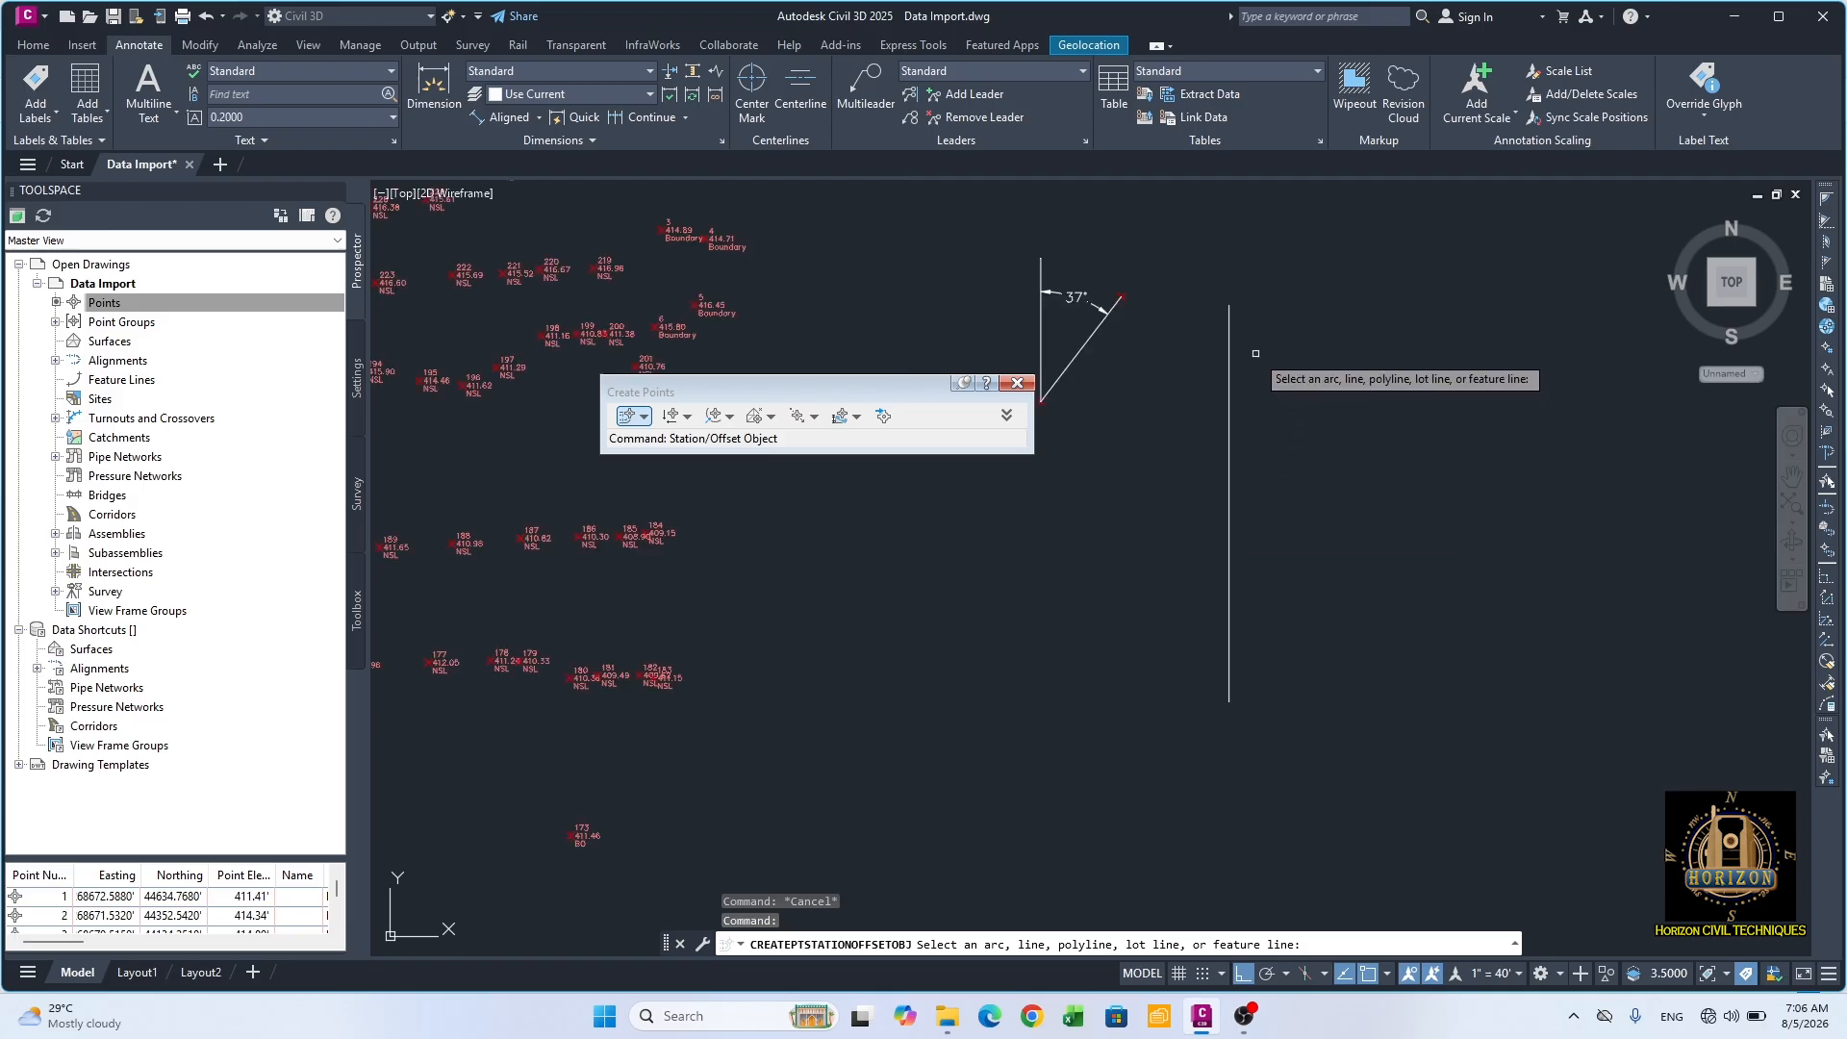
click(1230, 328)
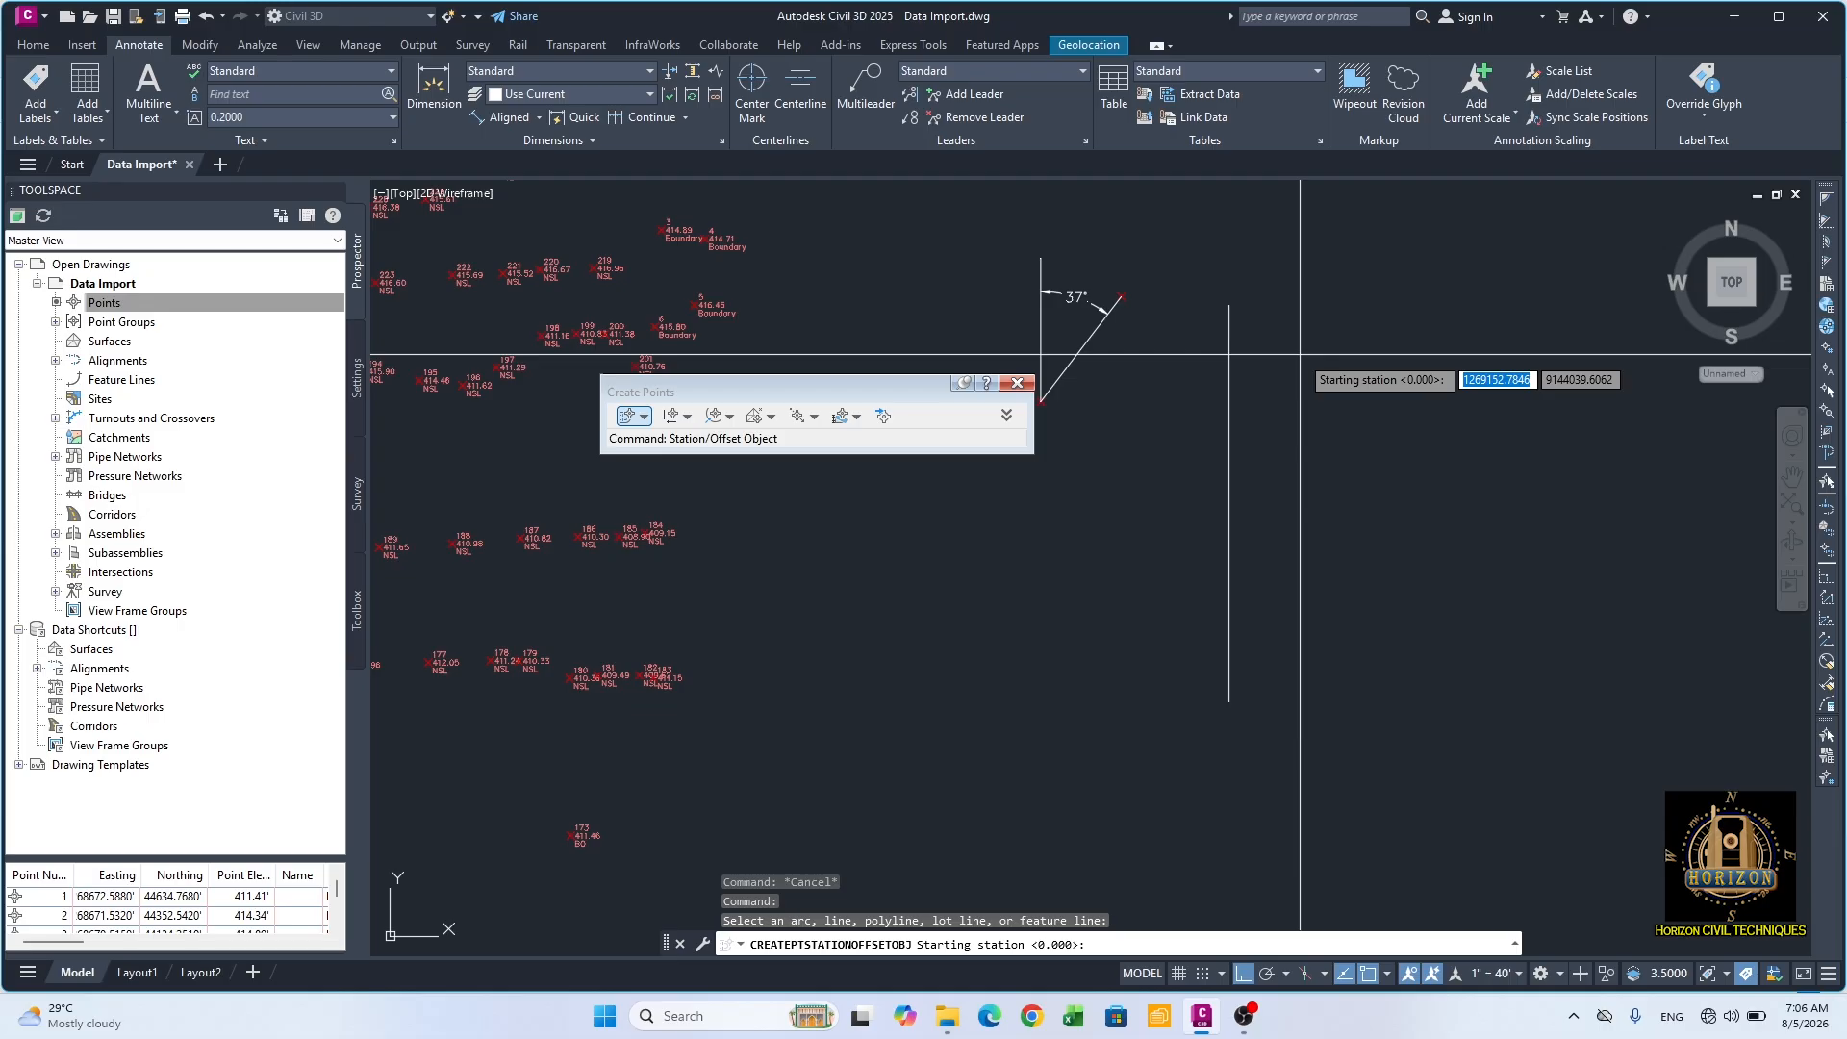
text(0)
key(Return)
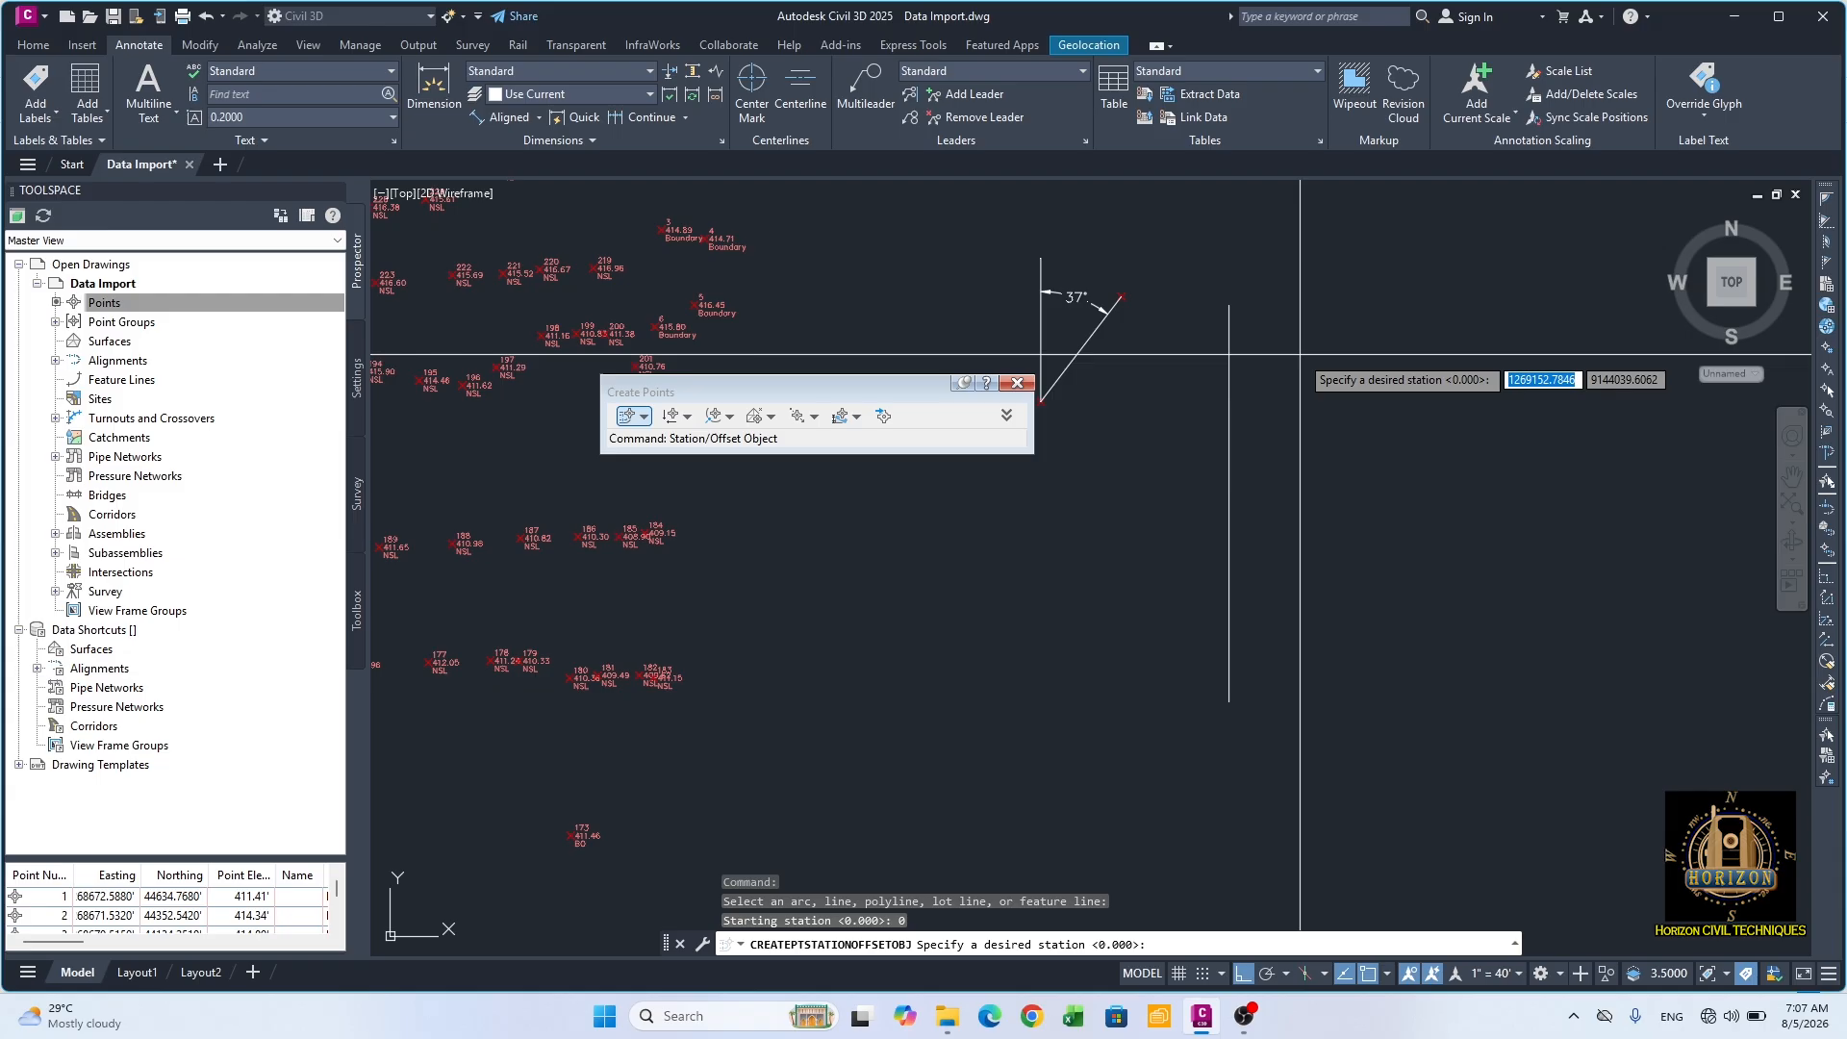
Step: Create a point at station 0 with offset -20 from the polyline, no description and elevation 52
text(0)
key(Return)
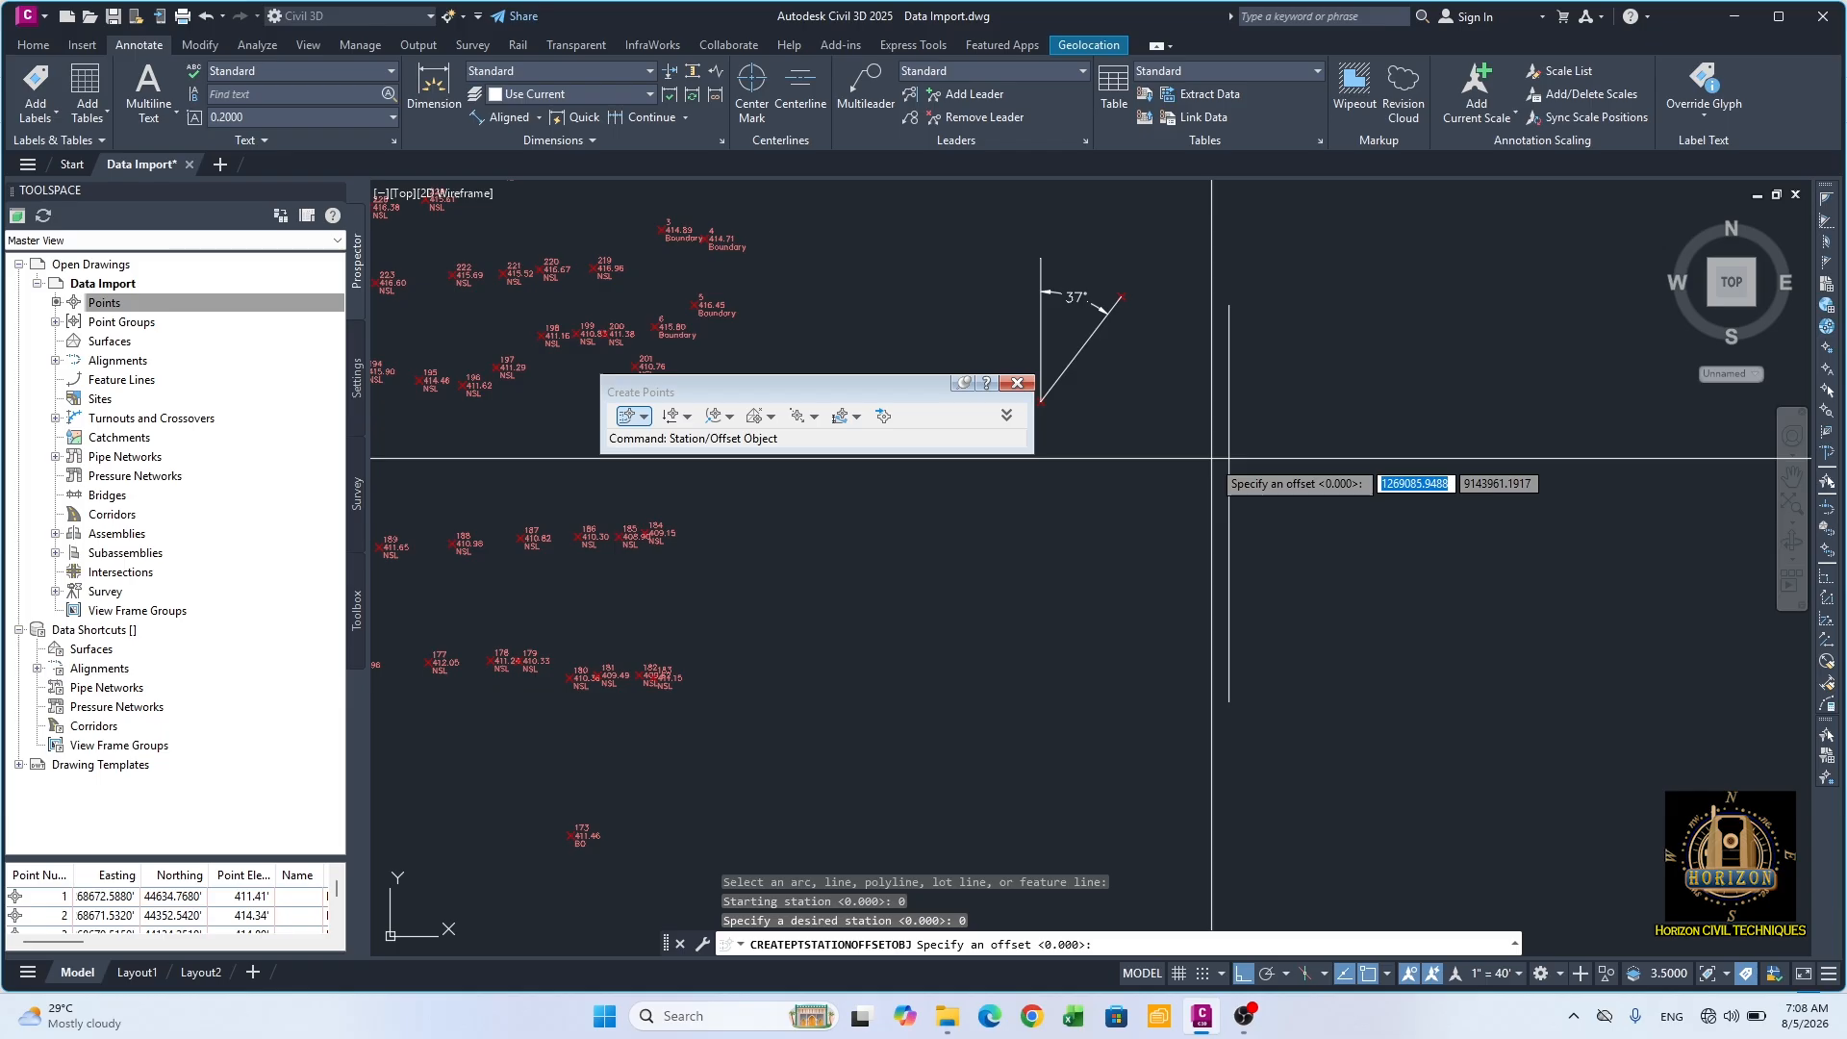
text(-20)
key(Return)
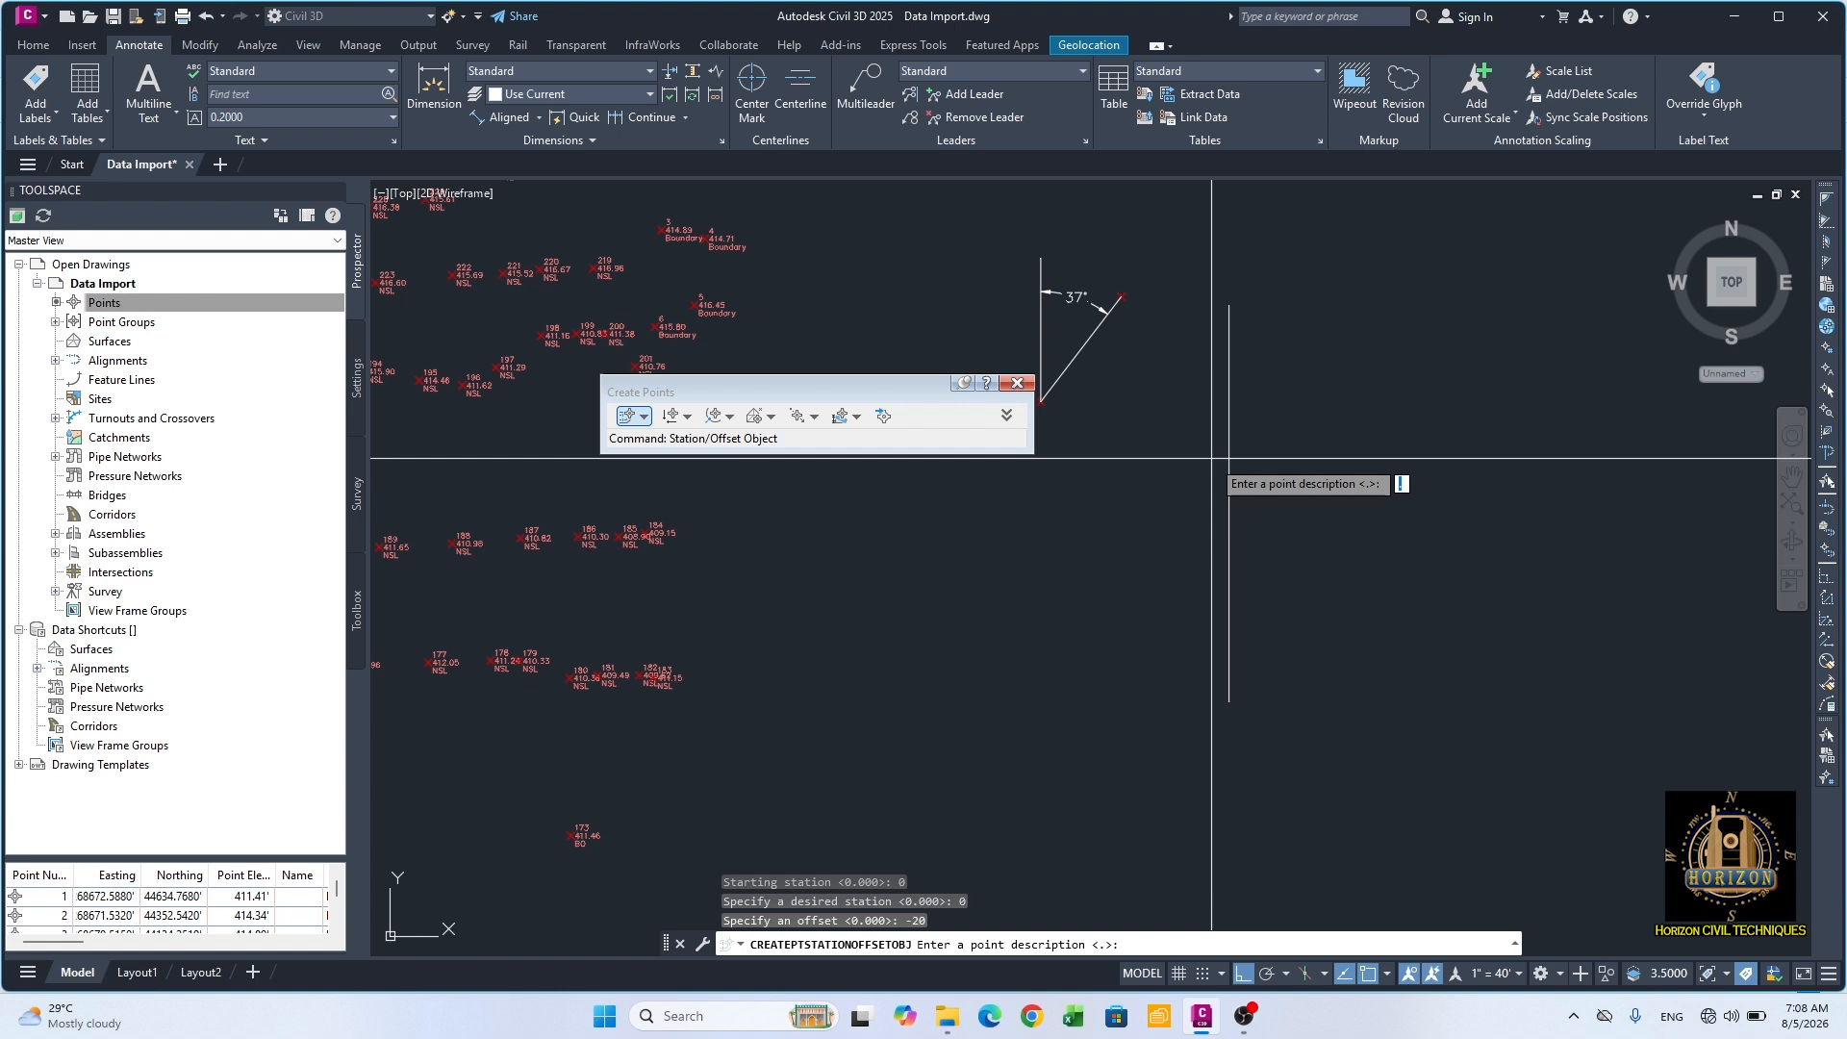
key(Return)
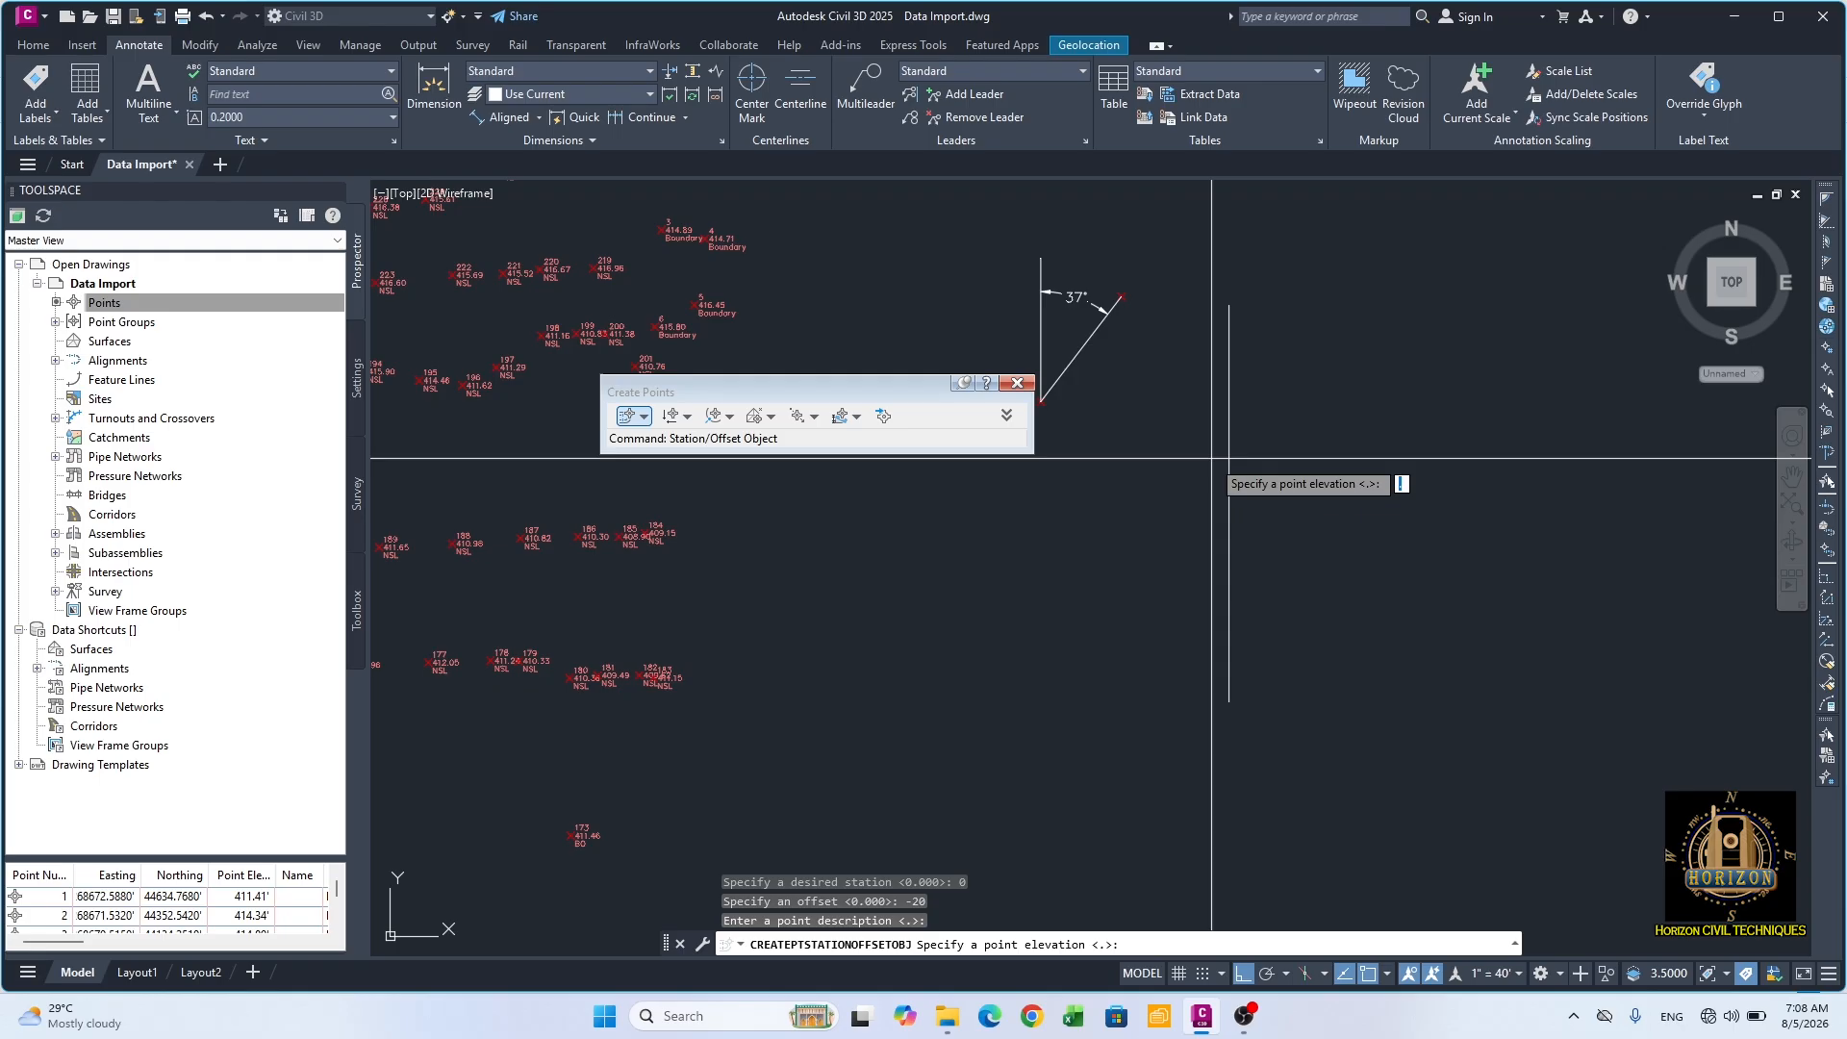
text(52)
key(Return)
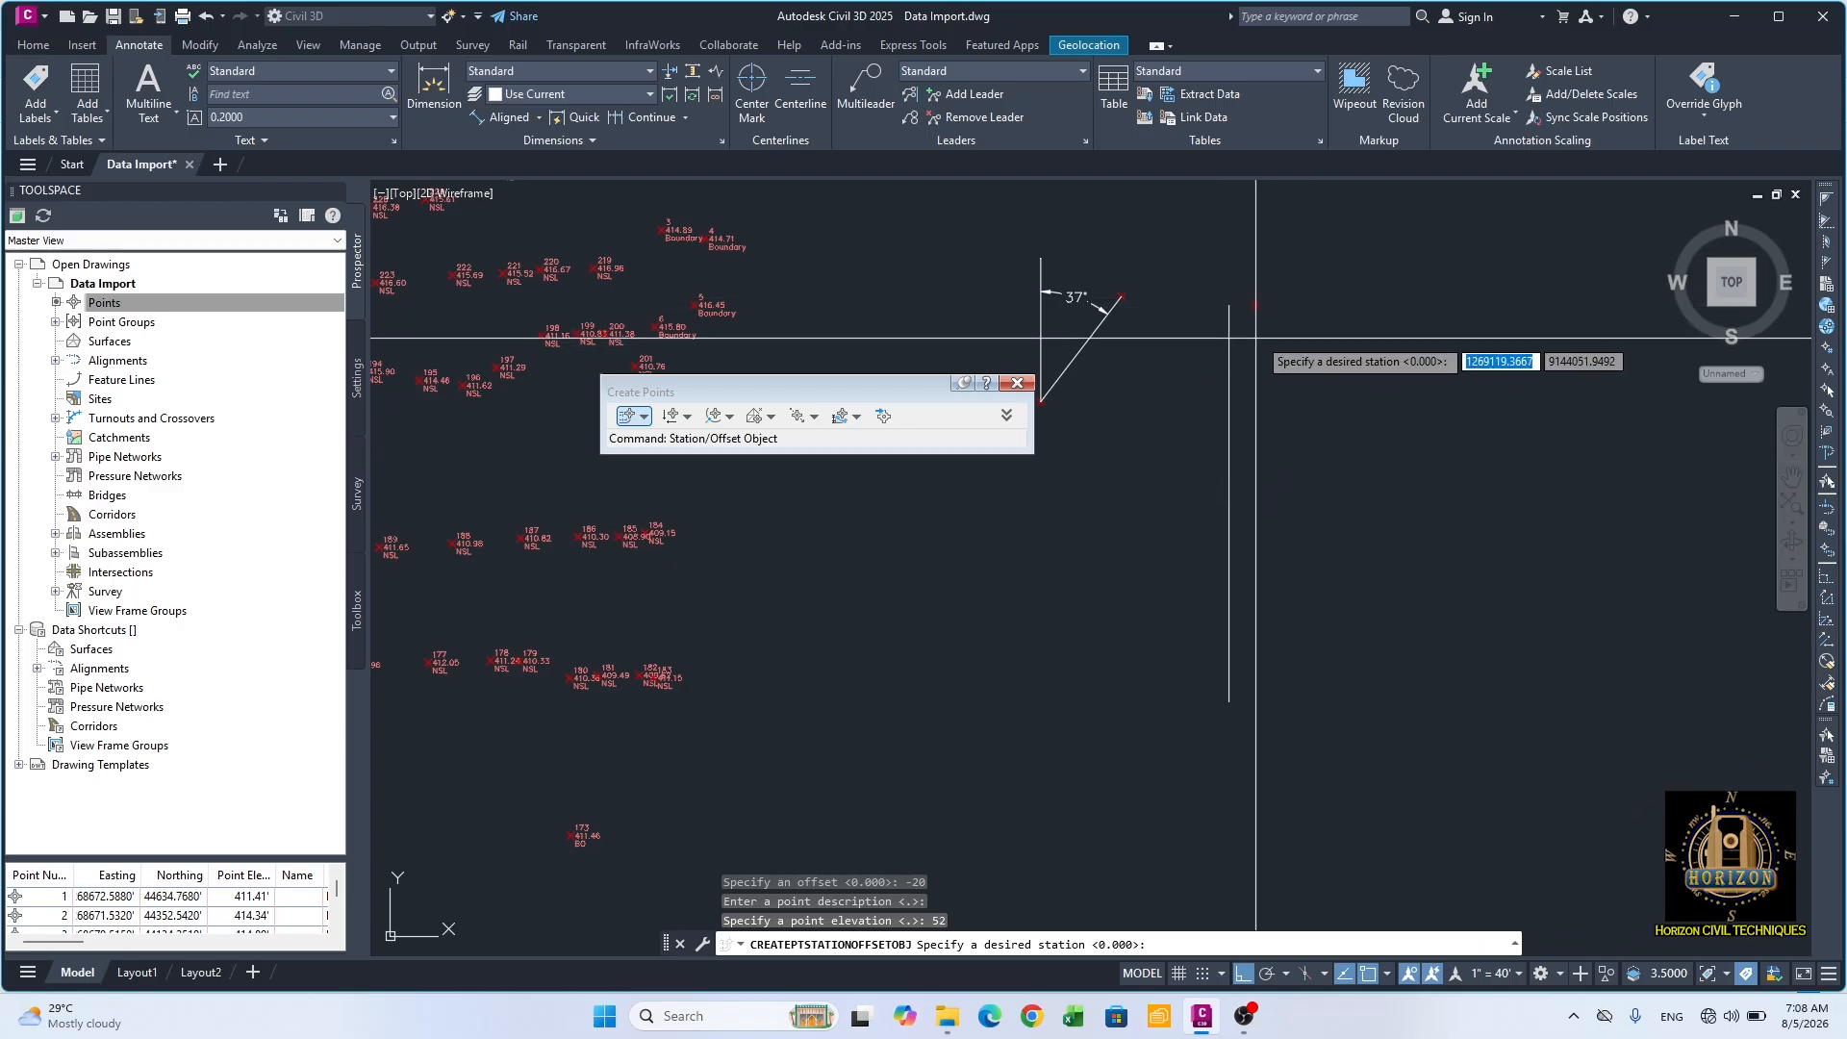
Step: Create a point at station 25 with offset 20 from the polyline, description SL and elevation 62, ending point creation
scroll(1238, 290, up, 2)
scroll(1238, 290, up, 4)
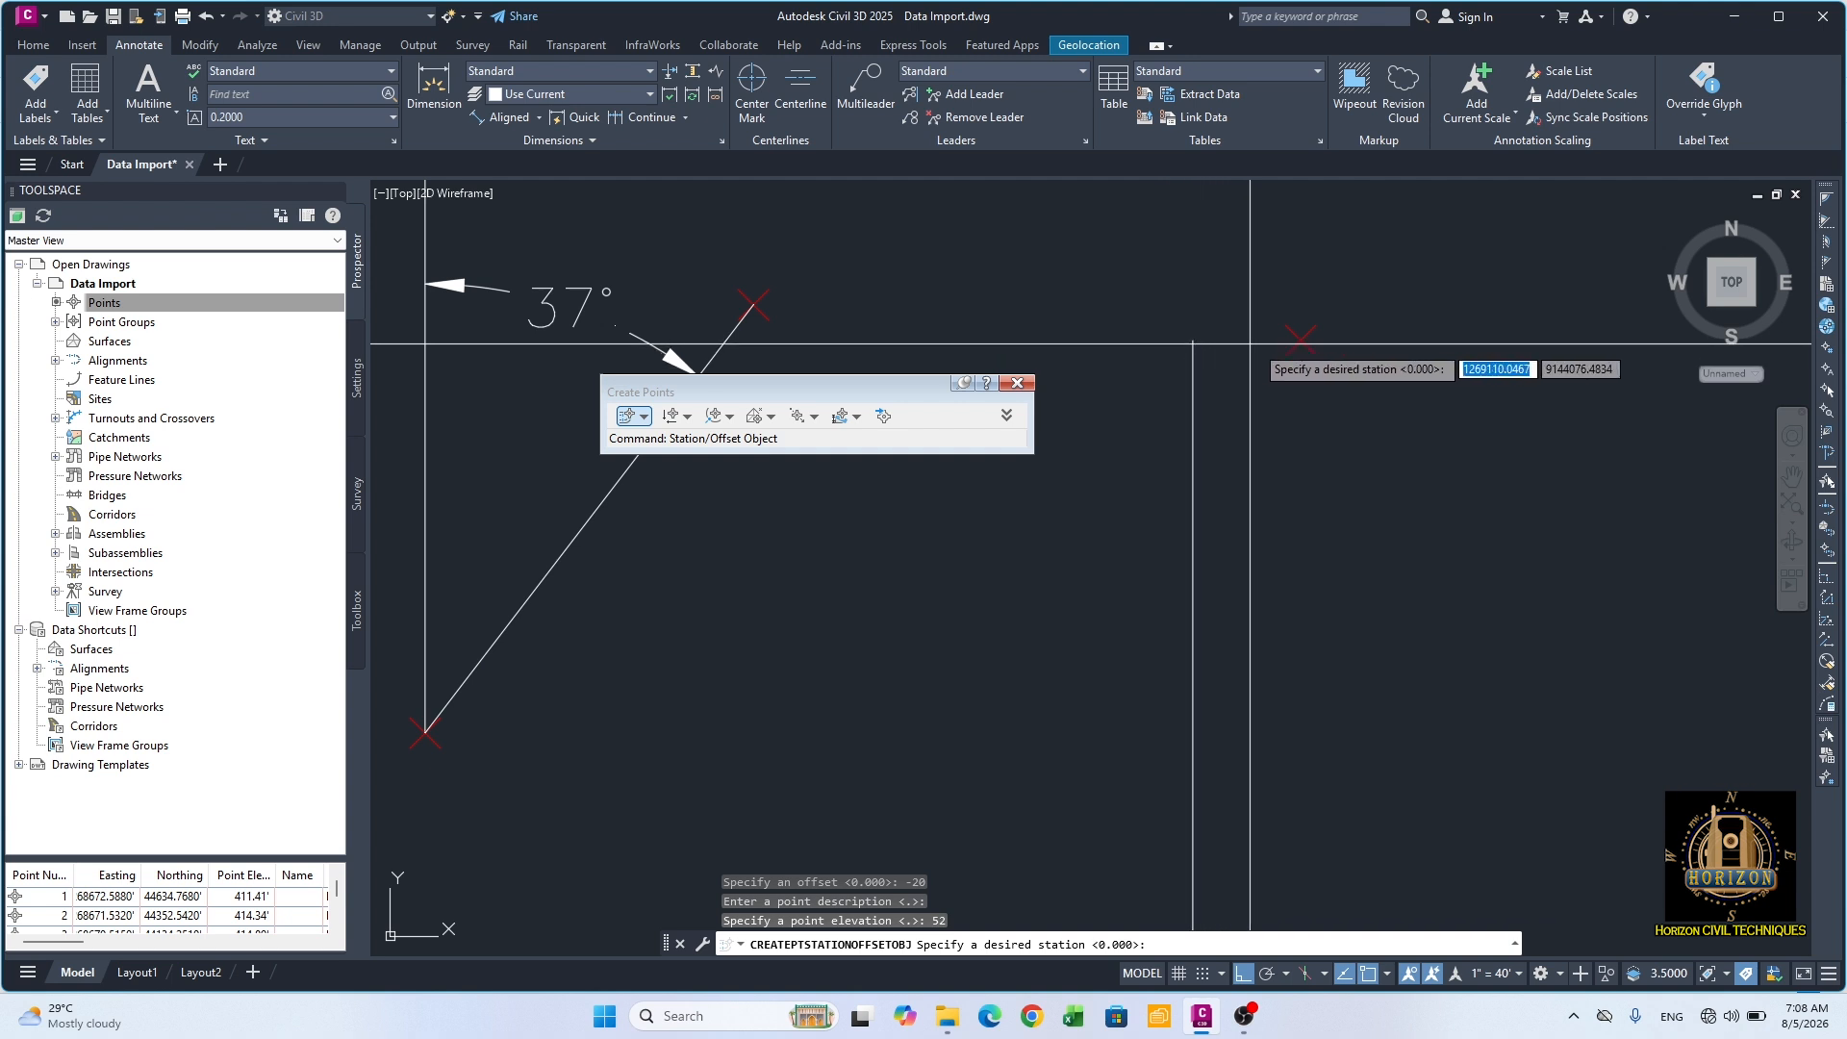
scroll(1285, 341, down, 5)
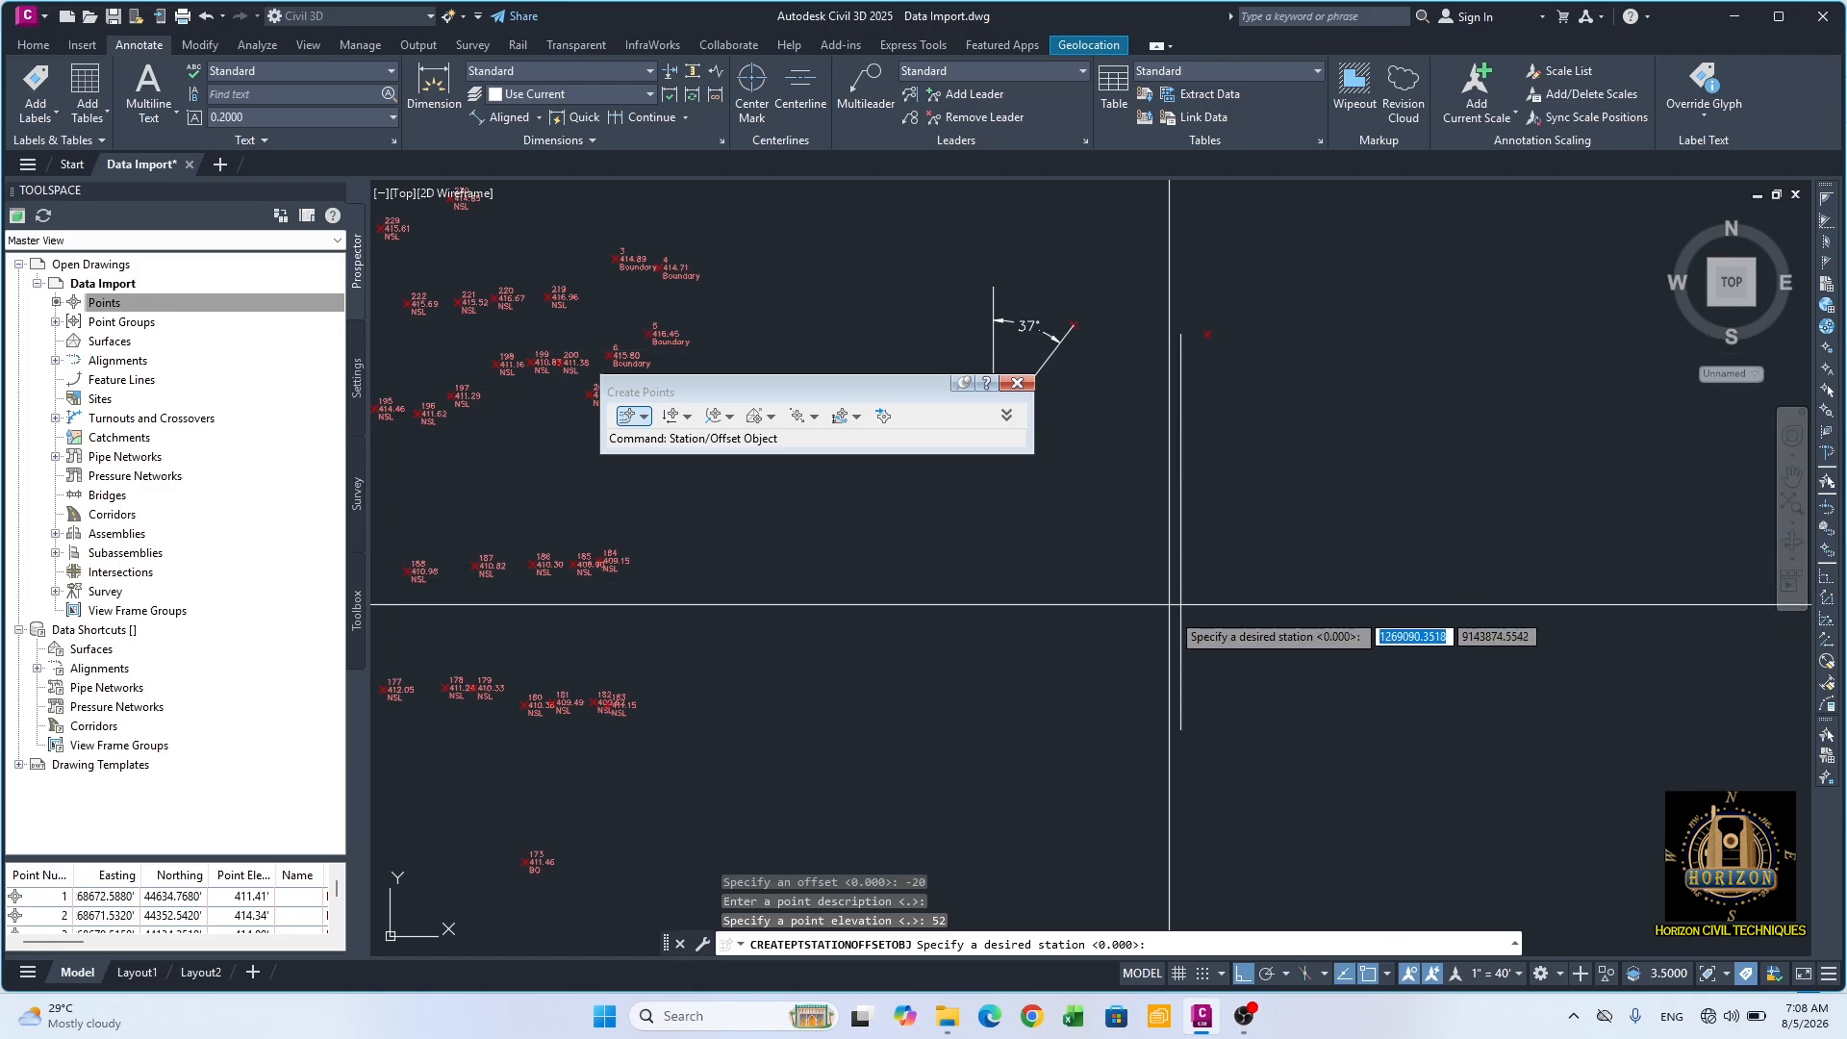
scroll(1173, 341, up, 5)
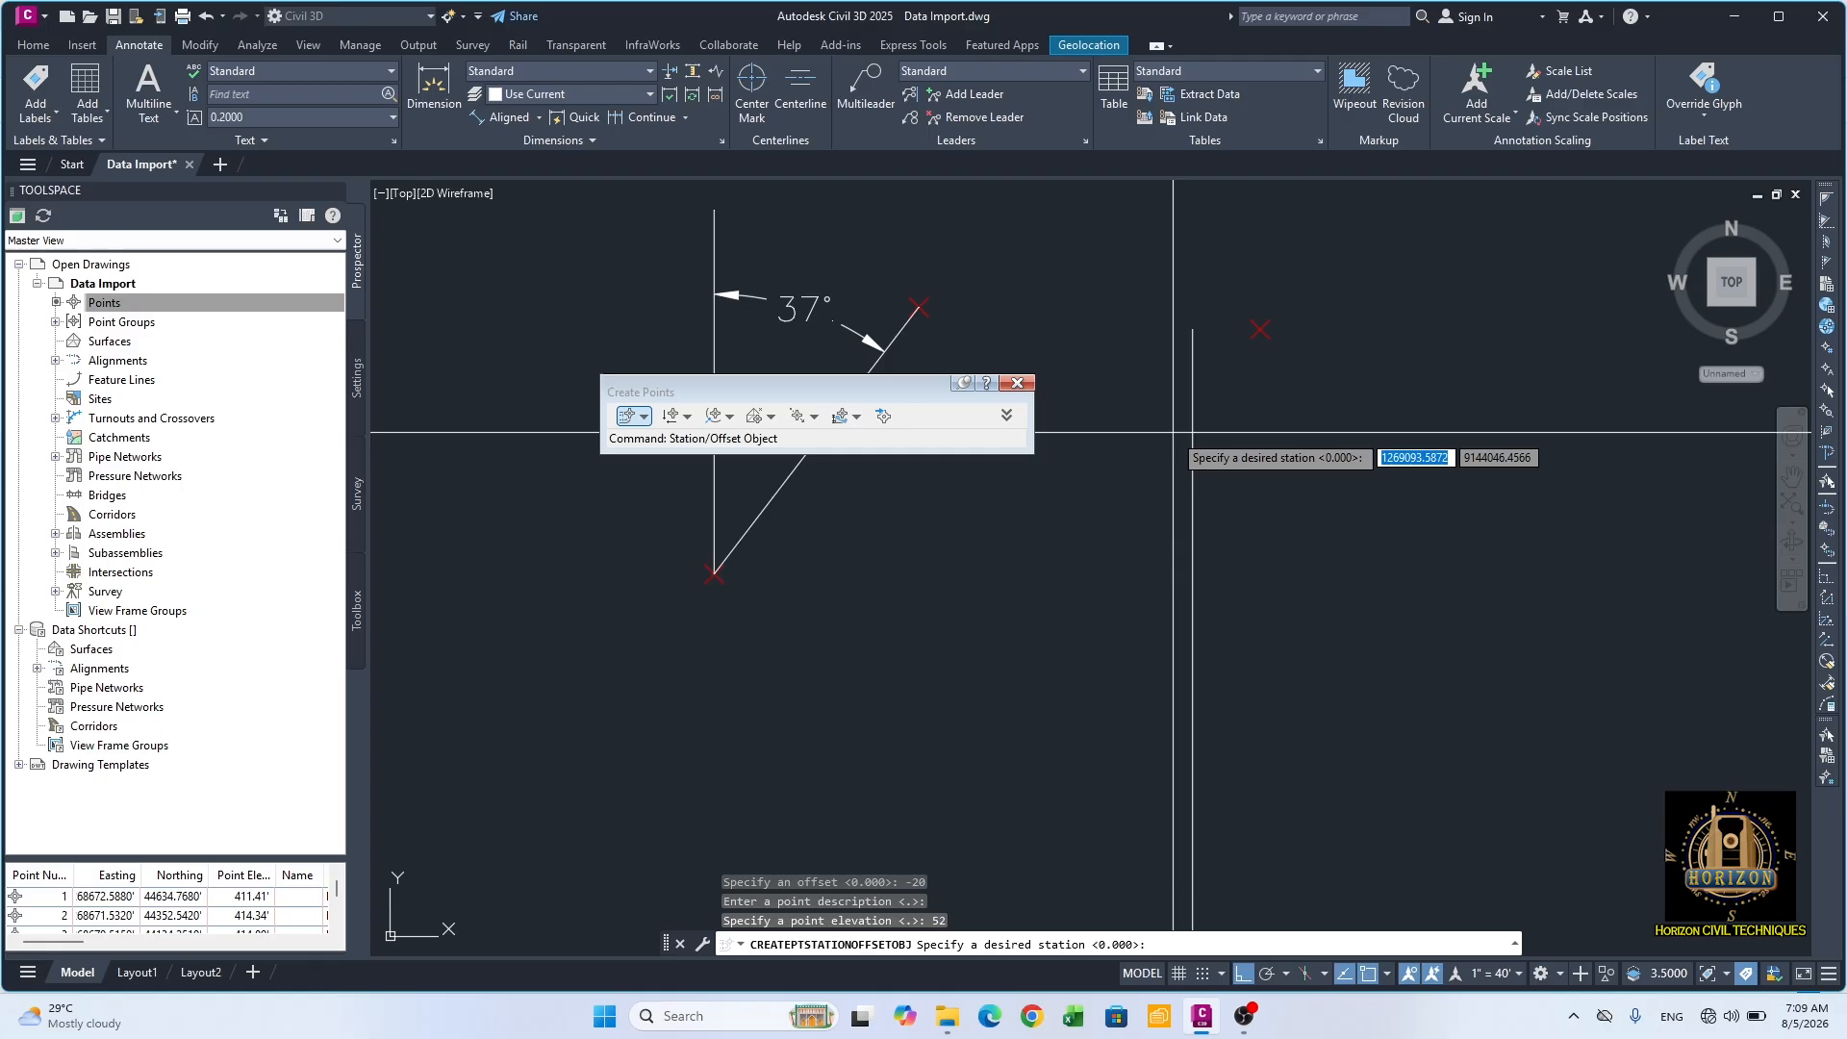
text(25)
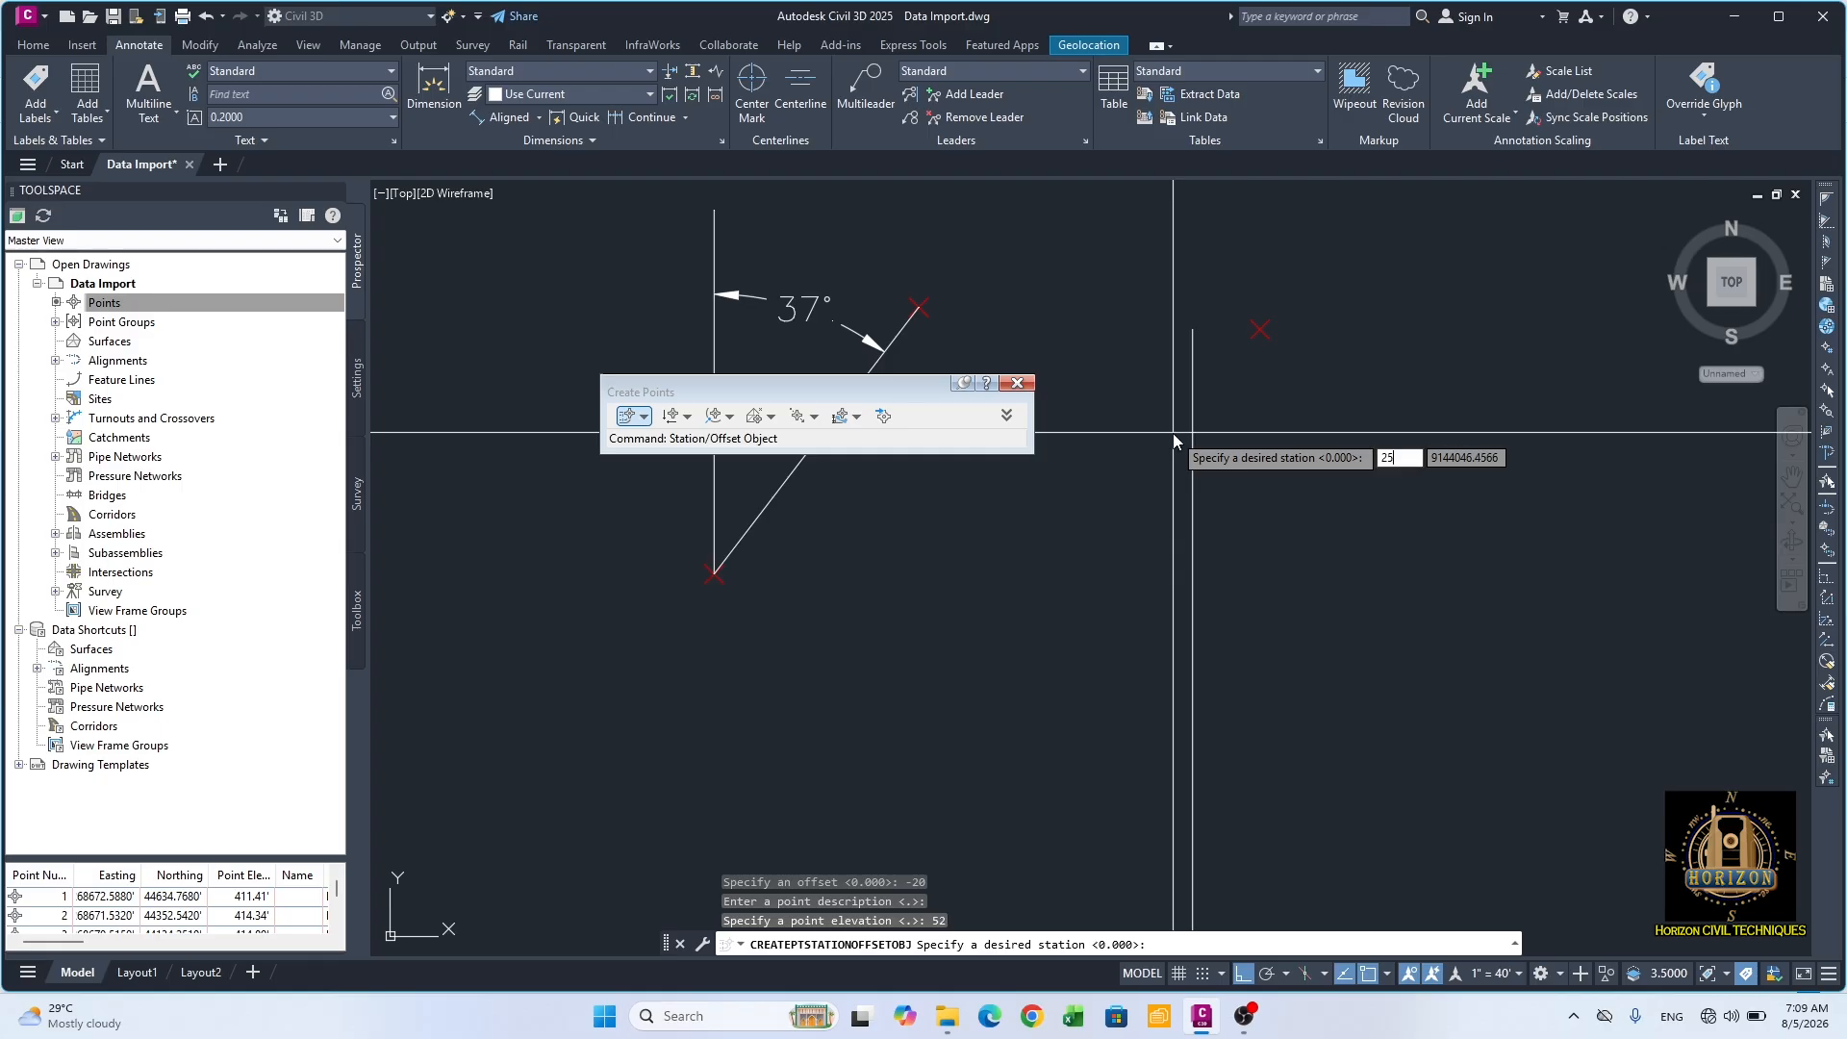
key(Return)
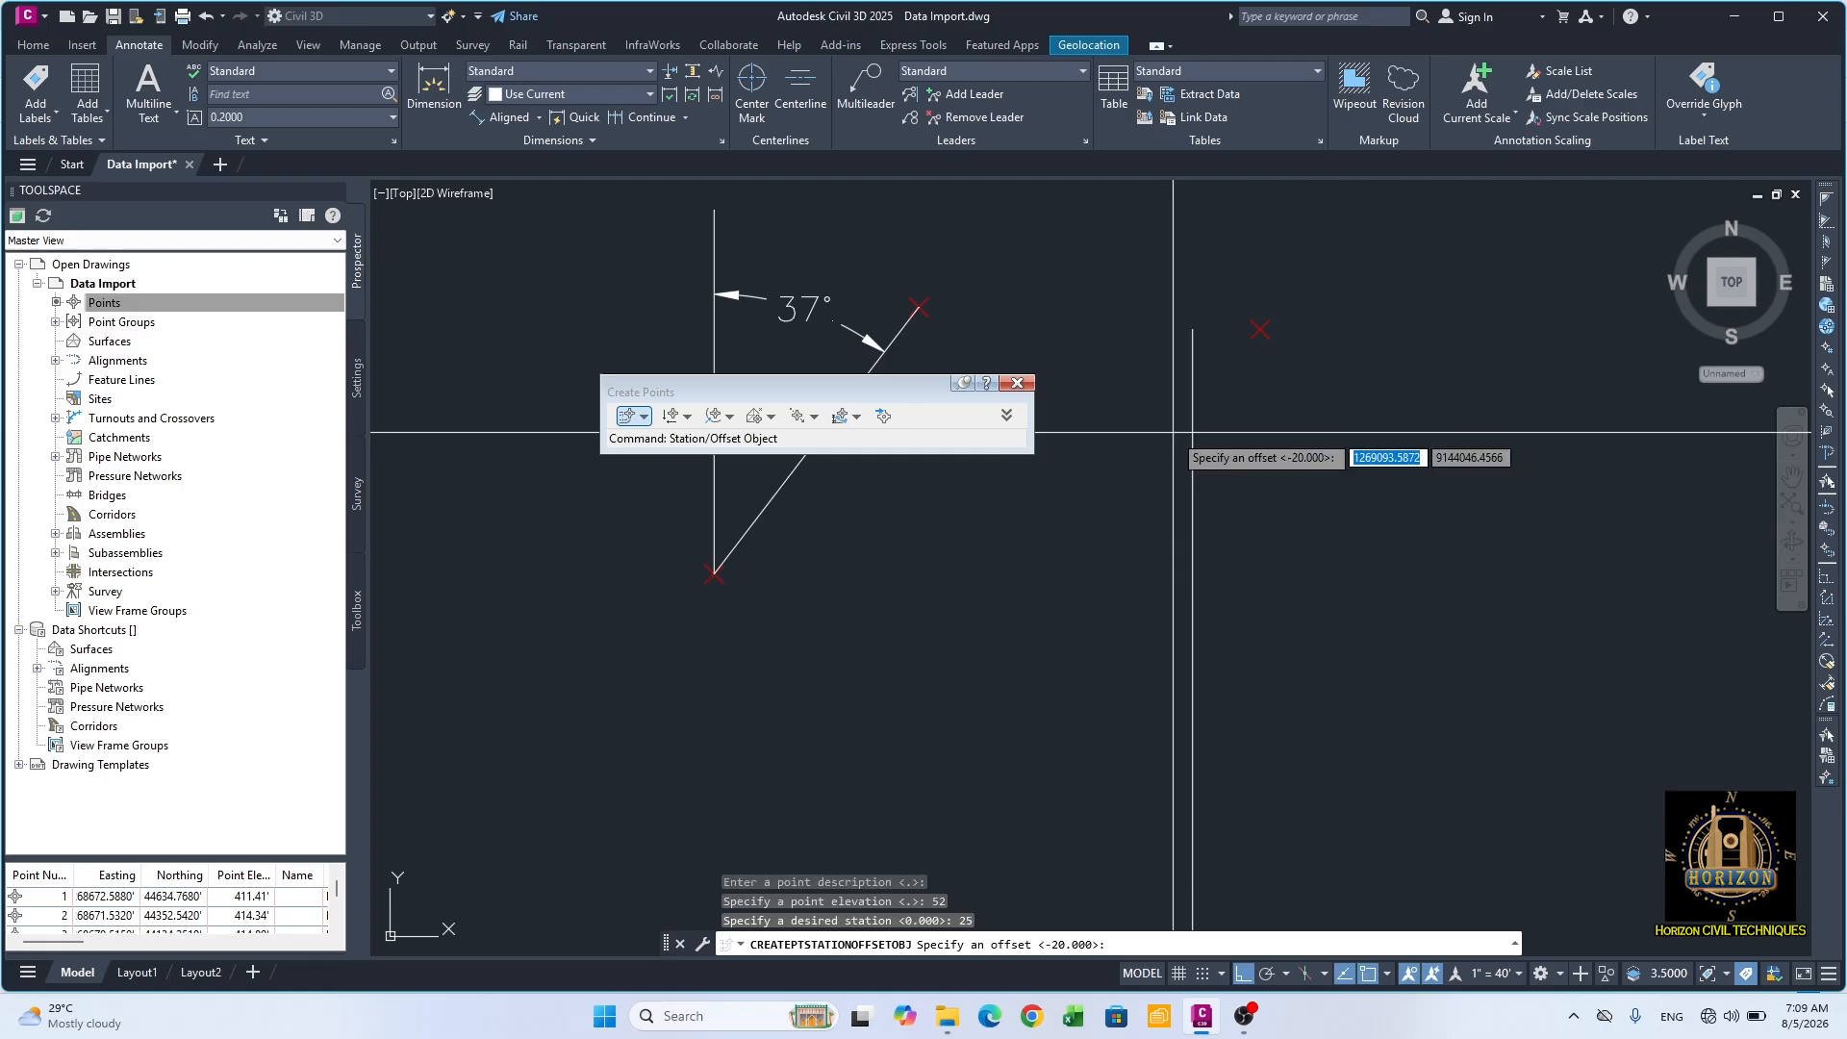
text(20)
key(Return)
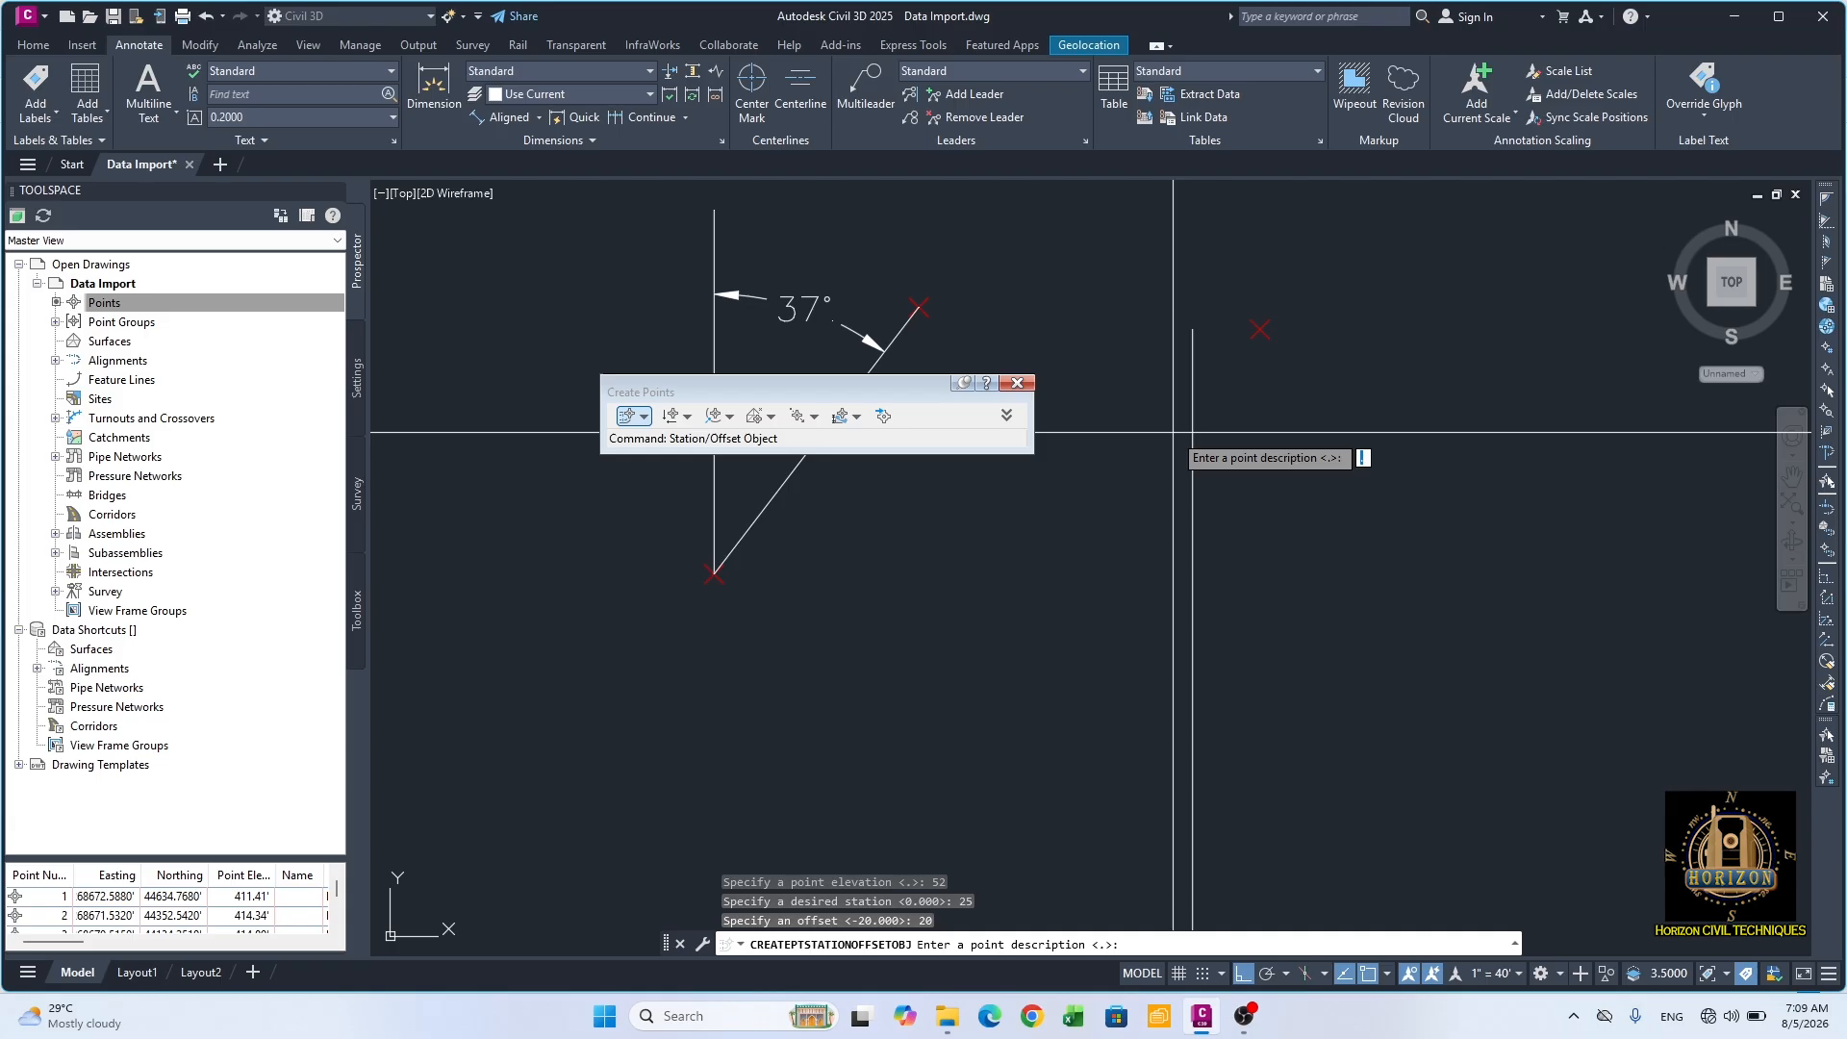
text(SL)
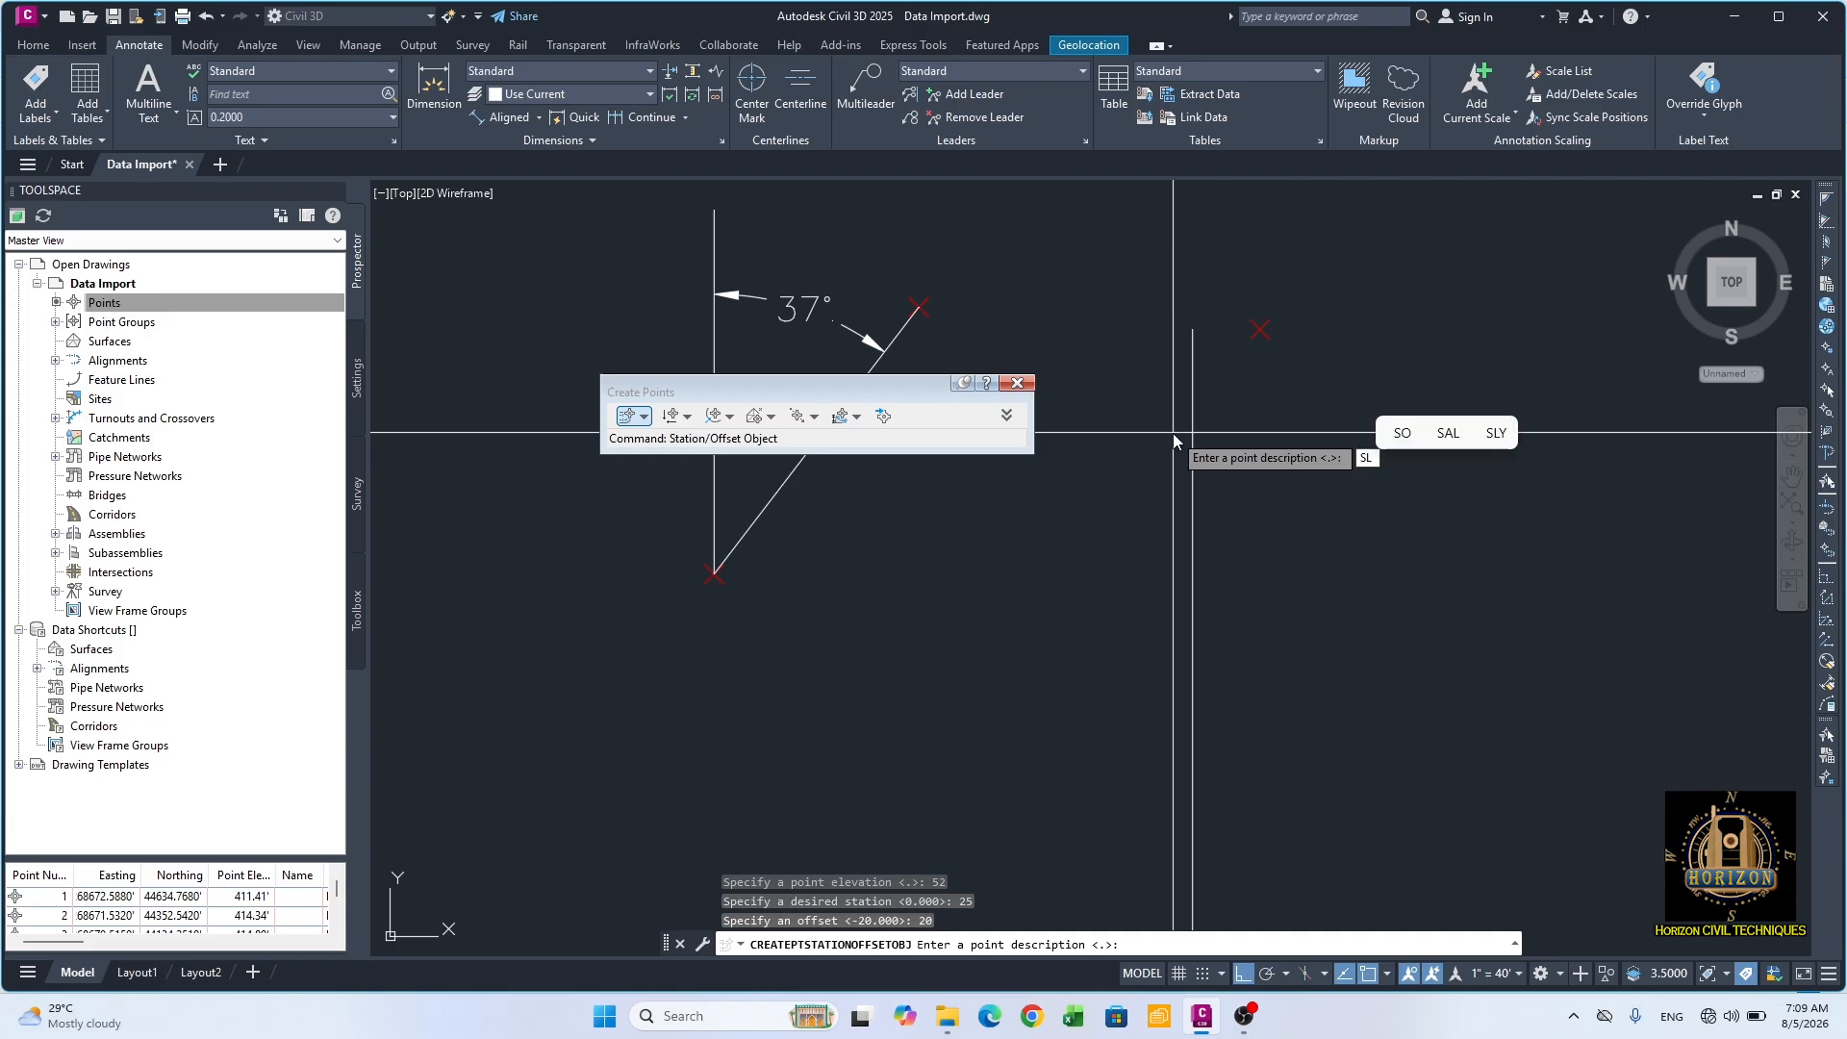
key(Return)
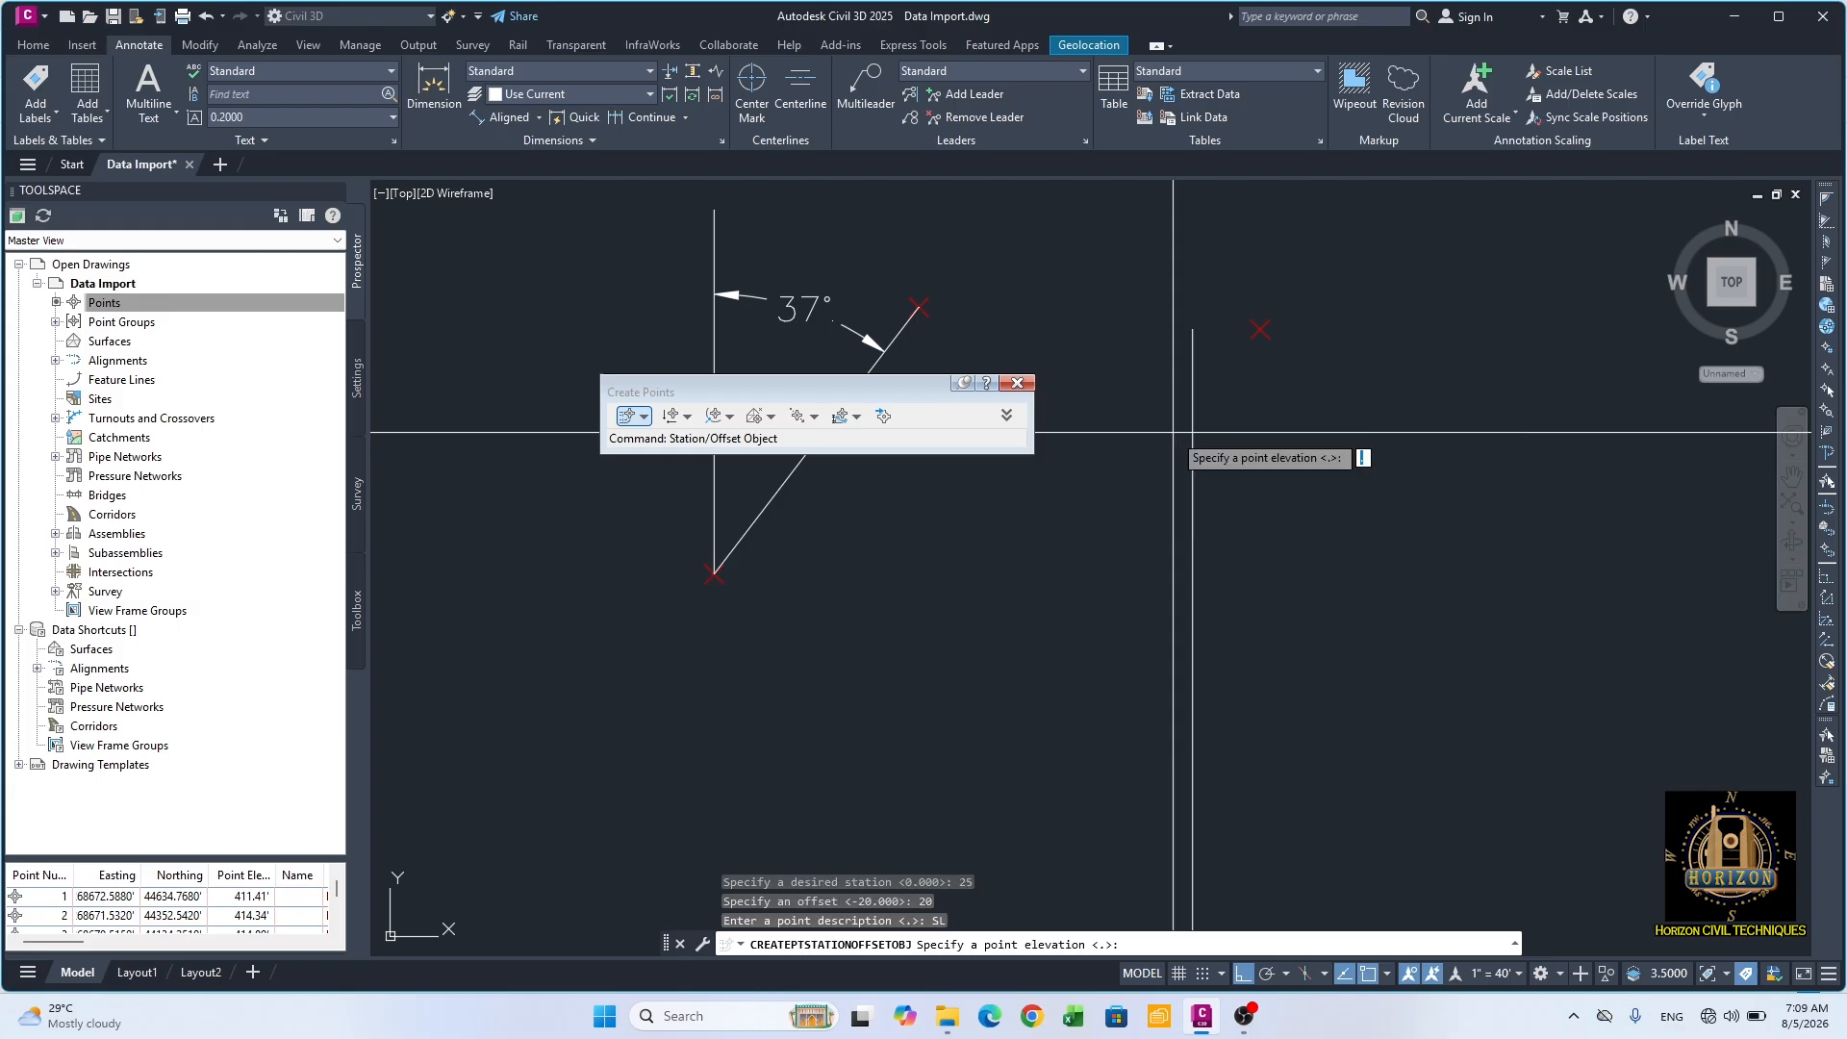
text(62)
key(Return)
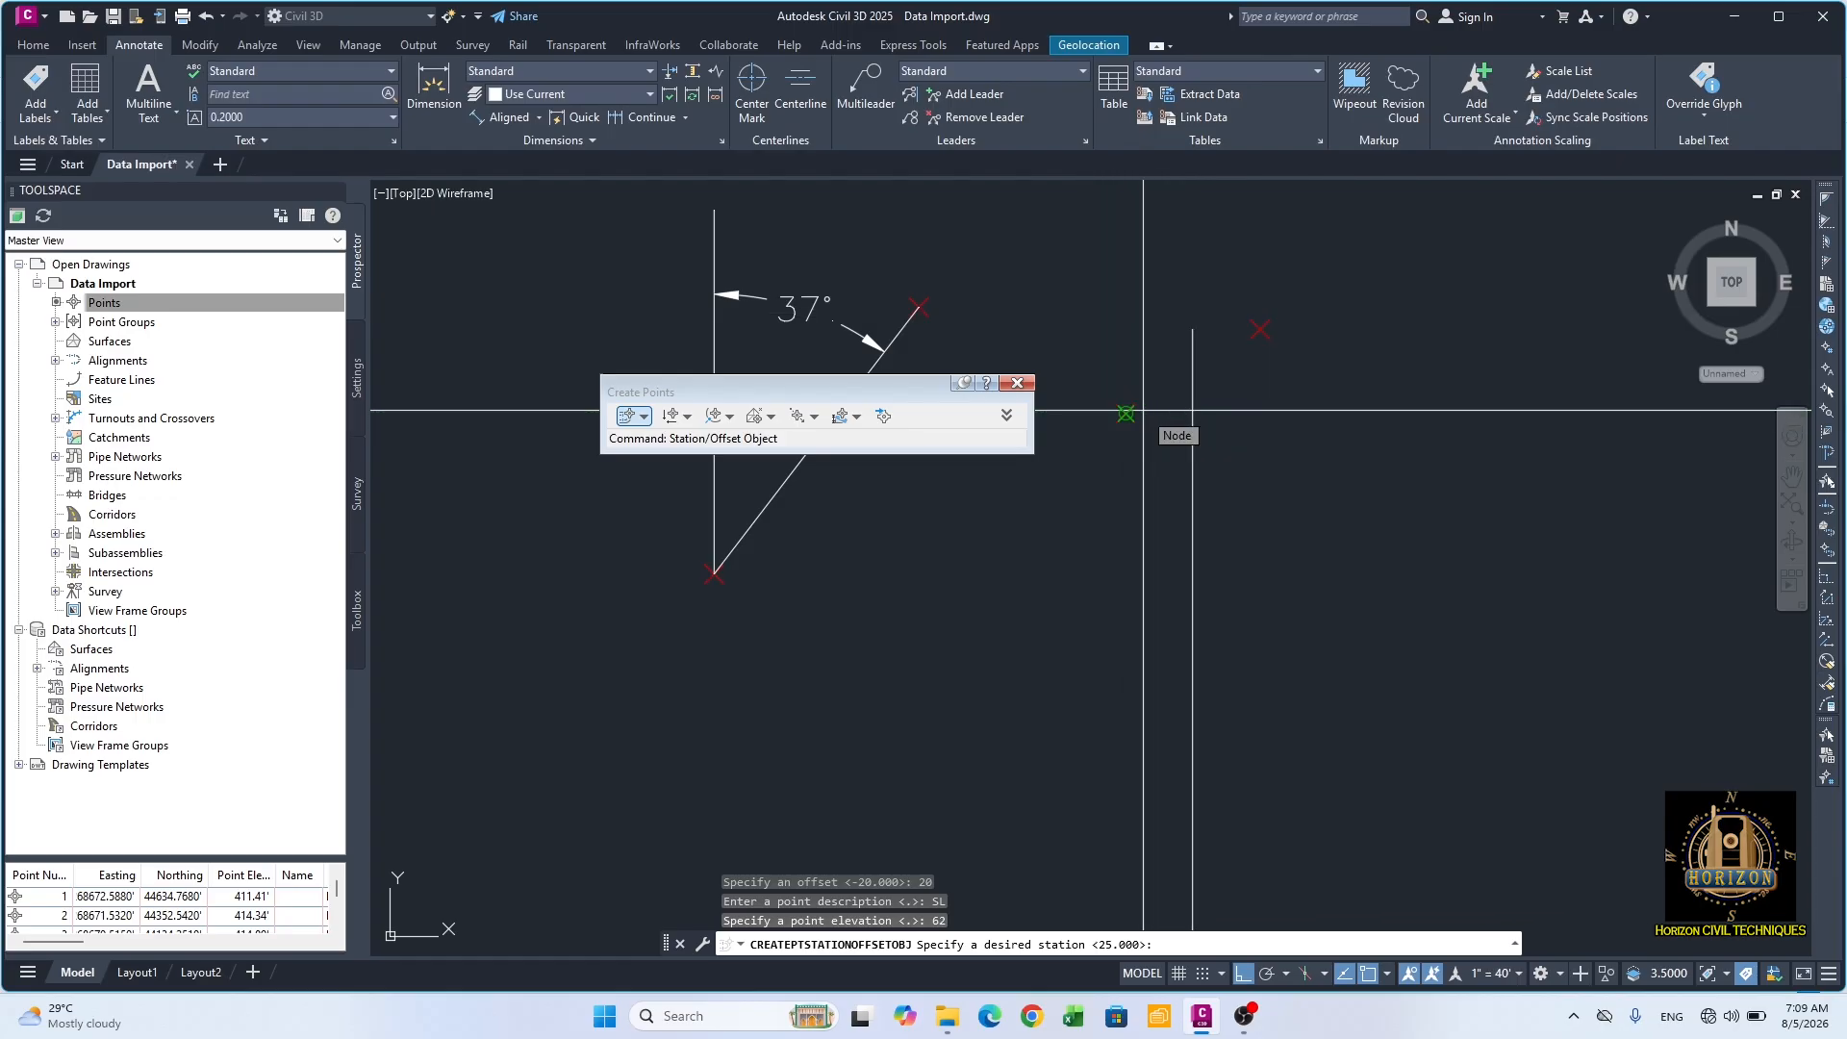
key(Escape)
key(Escape)
key(Escape)
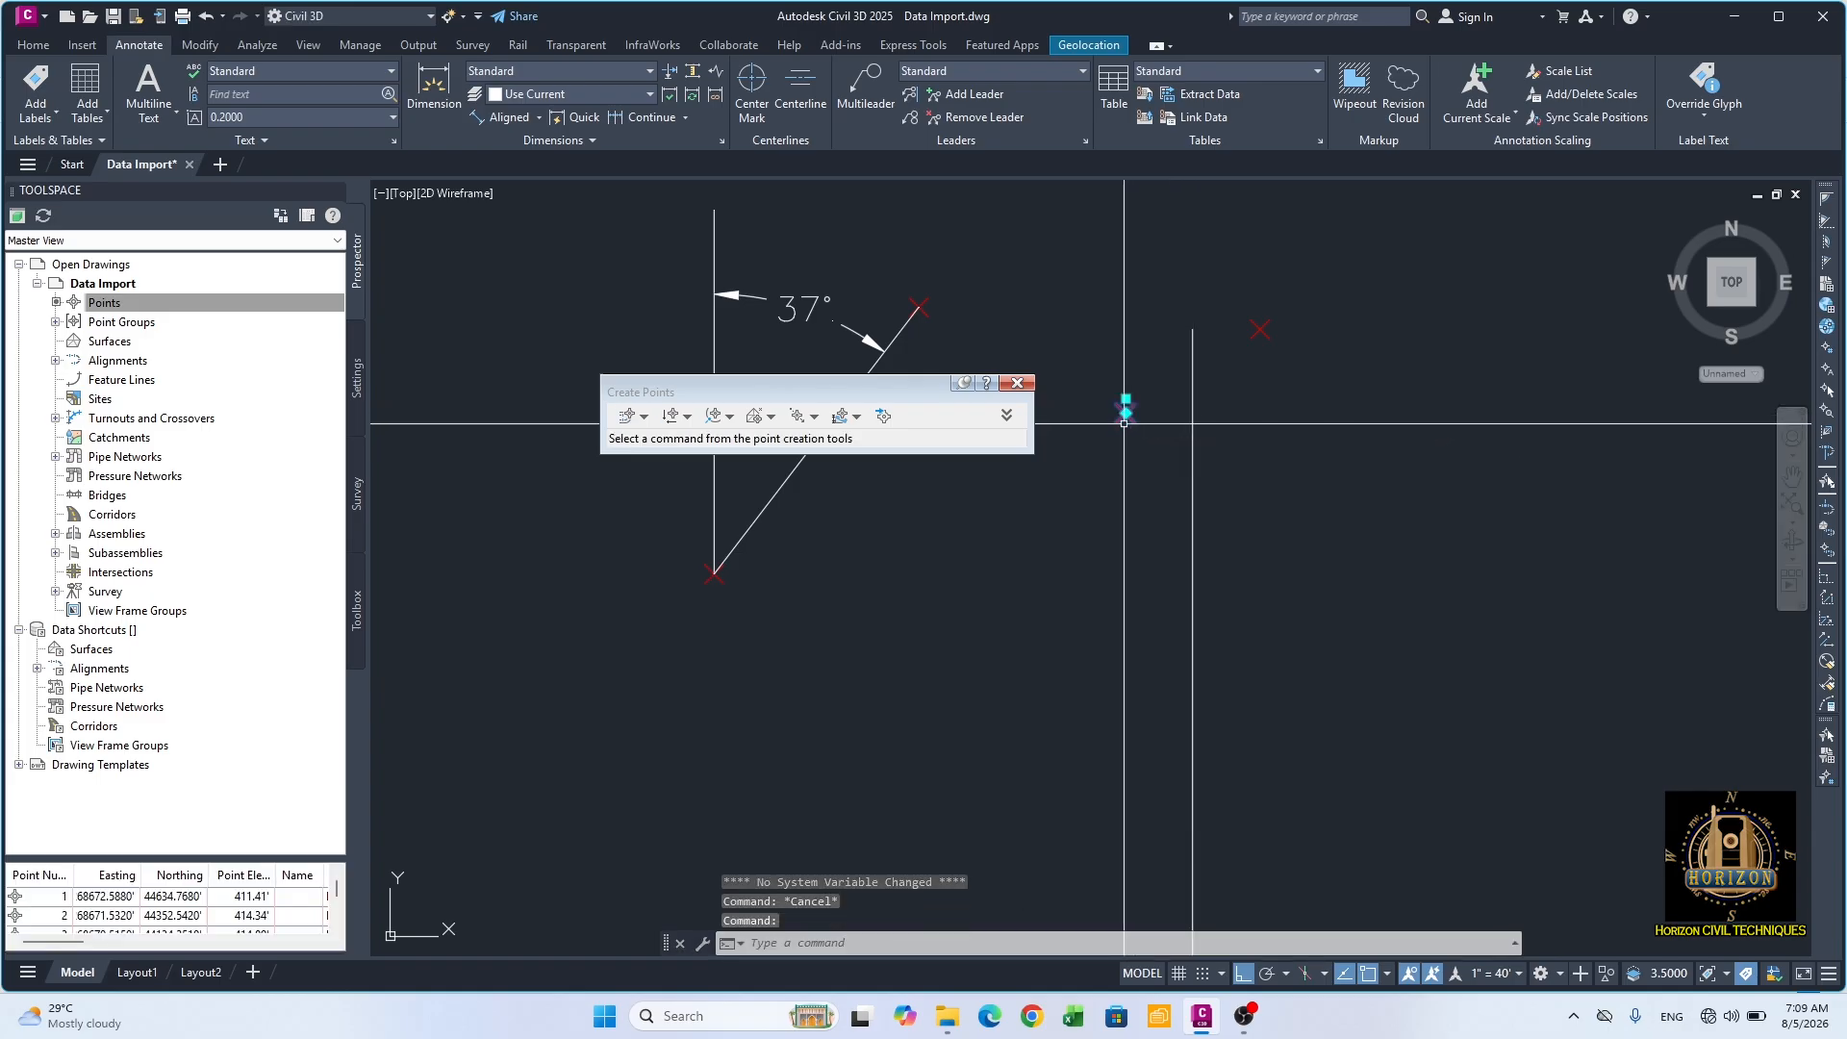
Step: Examine the COGO properties of the new point at station 25
click(1126, 412)
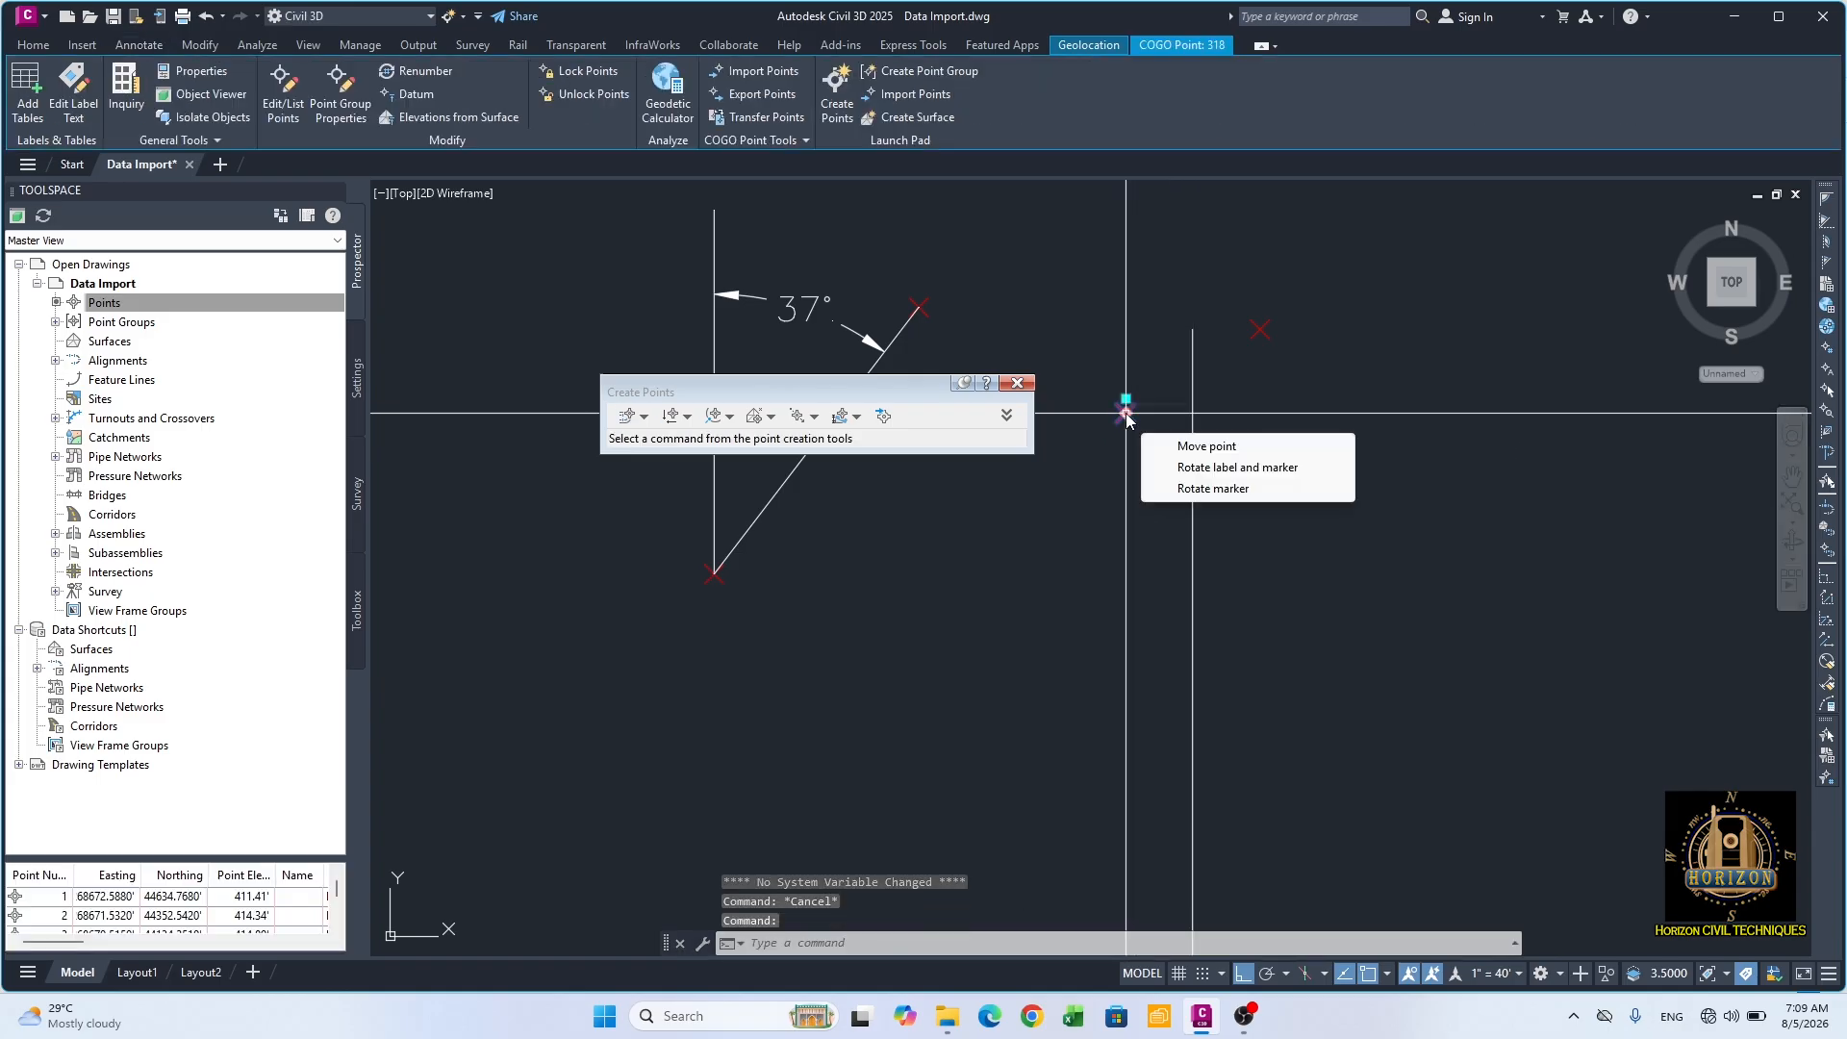
key(Escape)
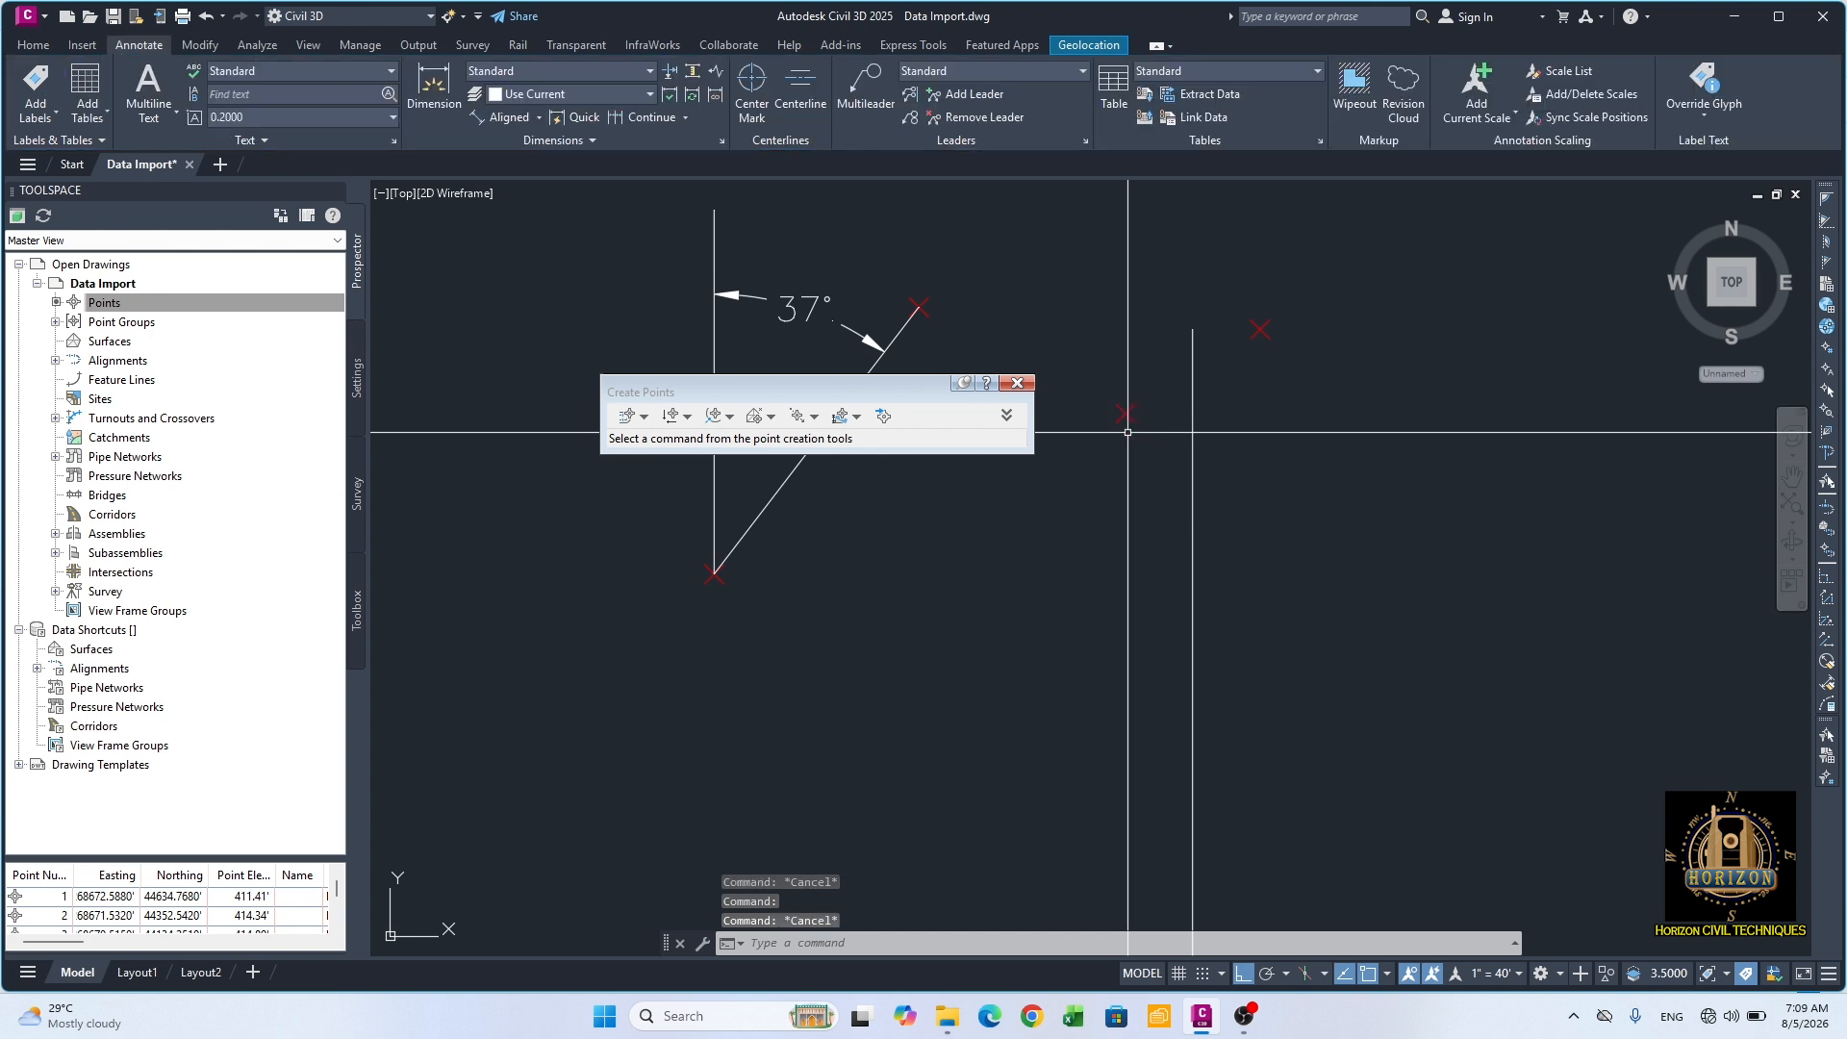
mouse_move(1128, 417)
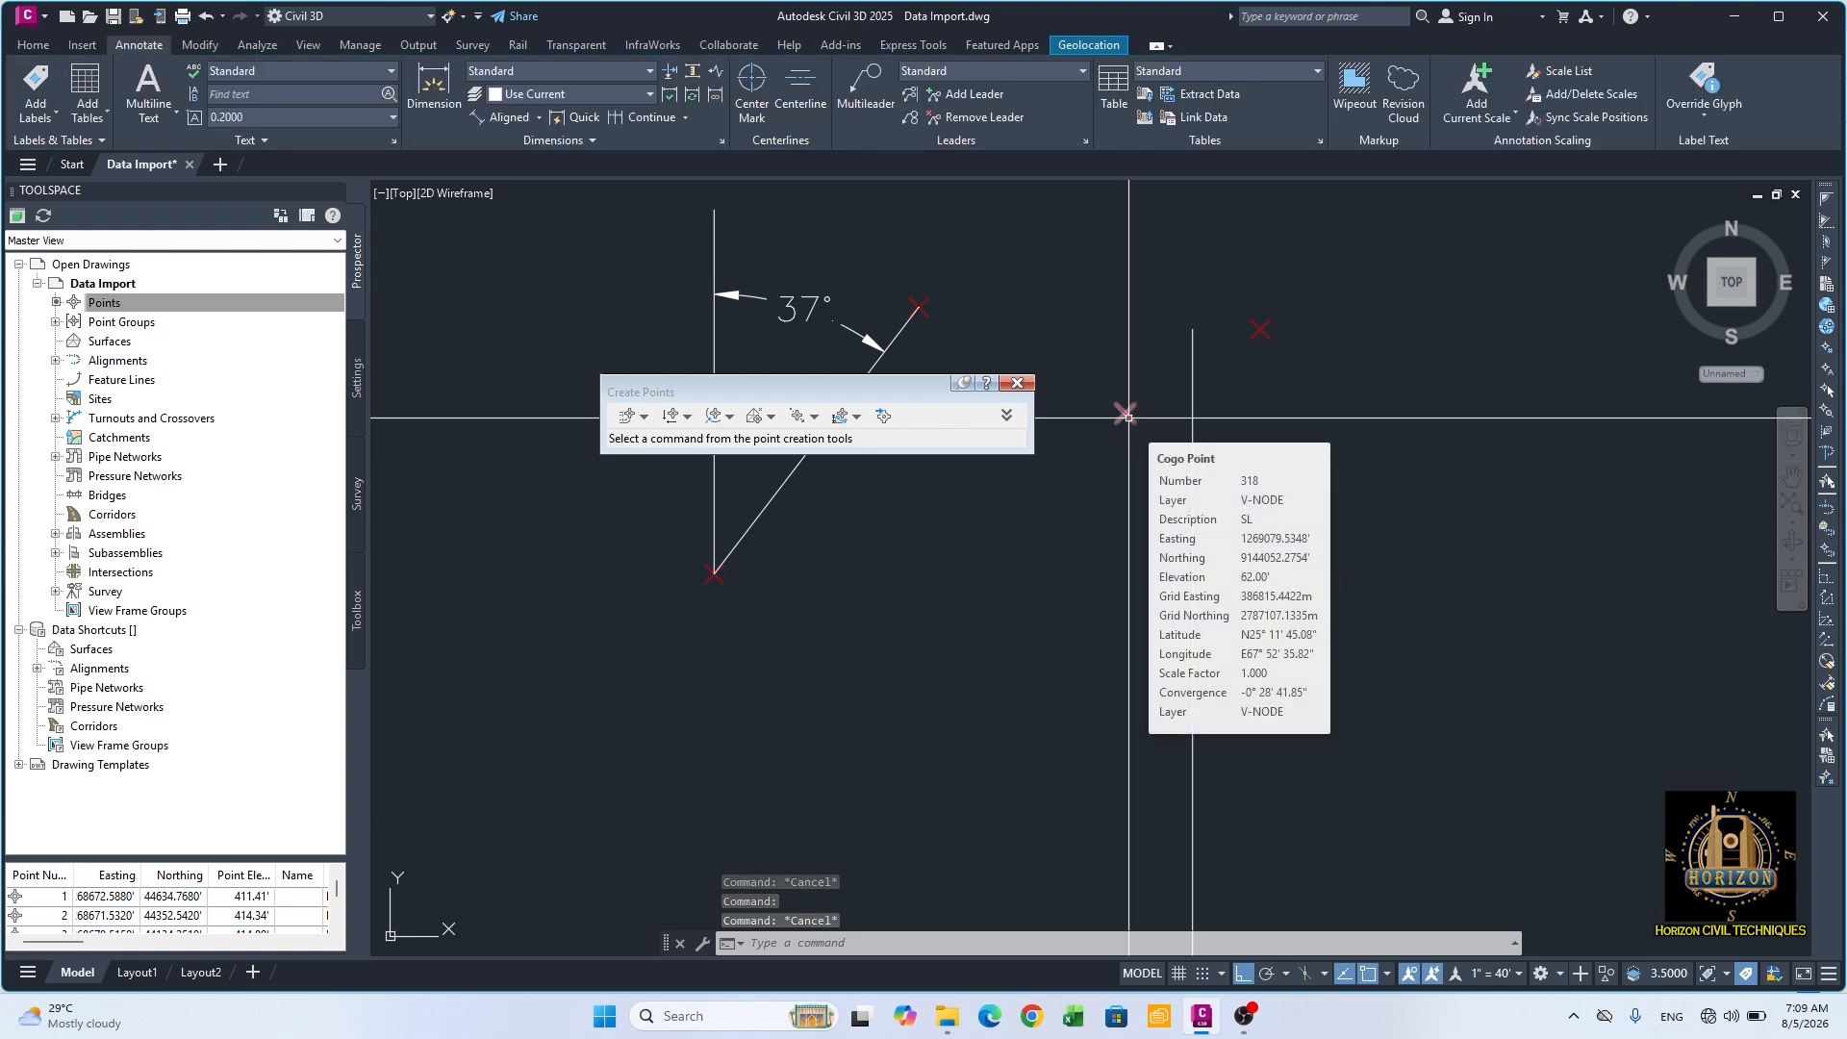